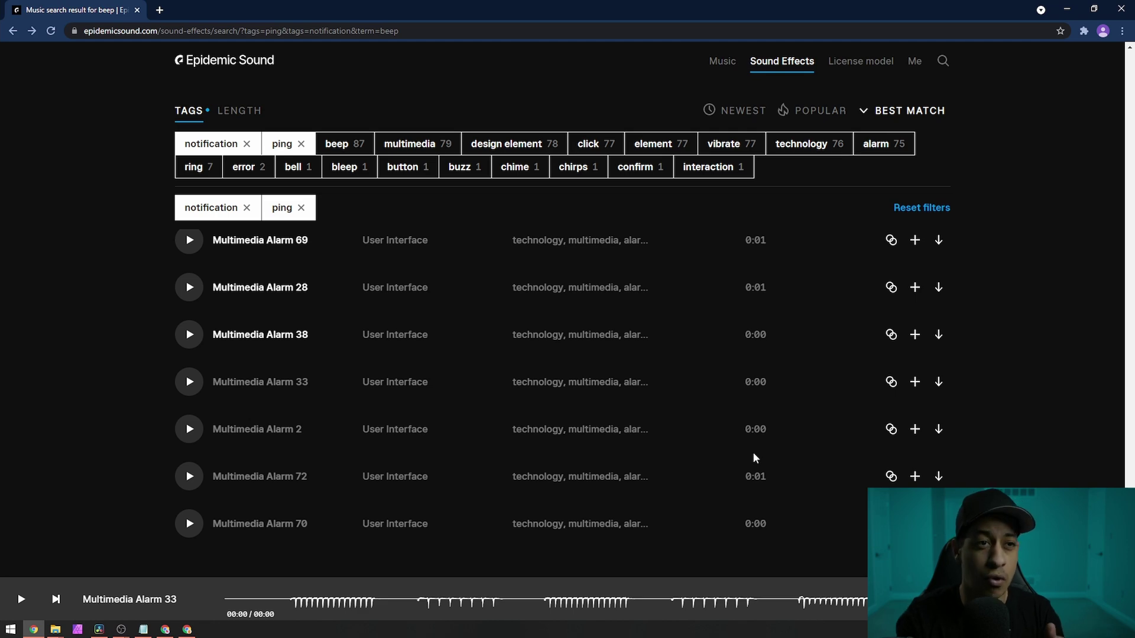
- Switch to DaVinci Resolve and place the ES_Multimedia Button 5 sound effect at four points along audio track A1
left_click(1067, 9)
left_click(117, 69)
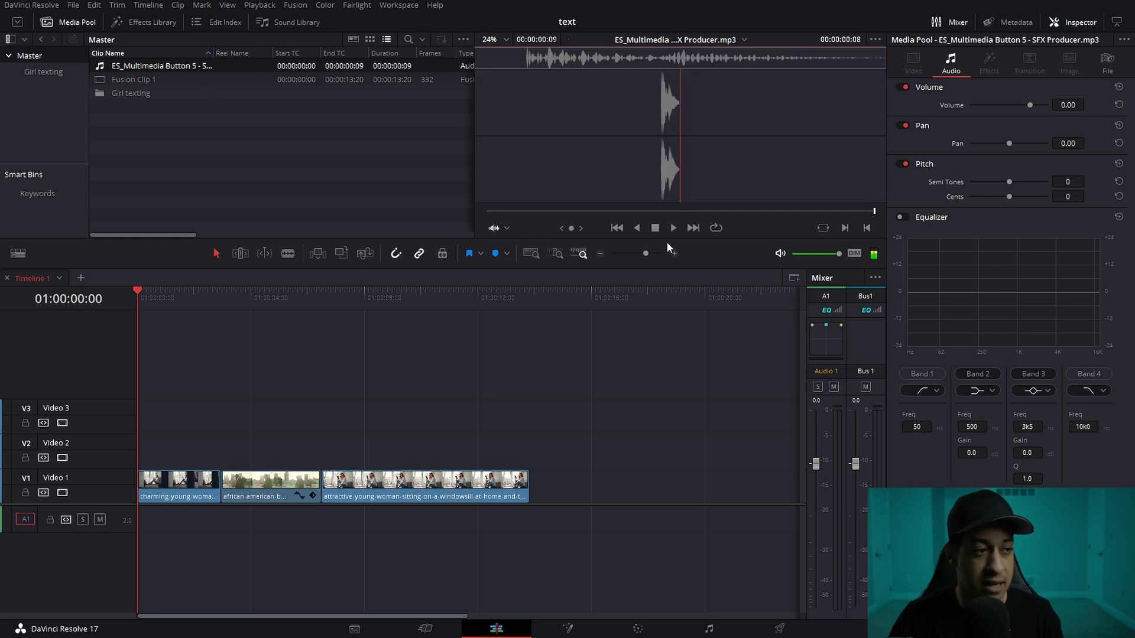
left_click_drag(106, 68, 170, 520)
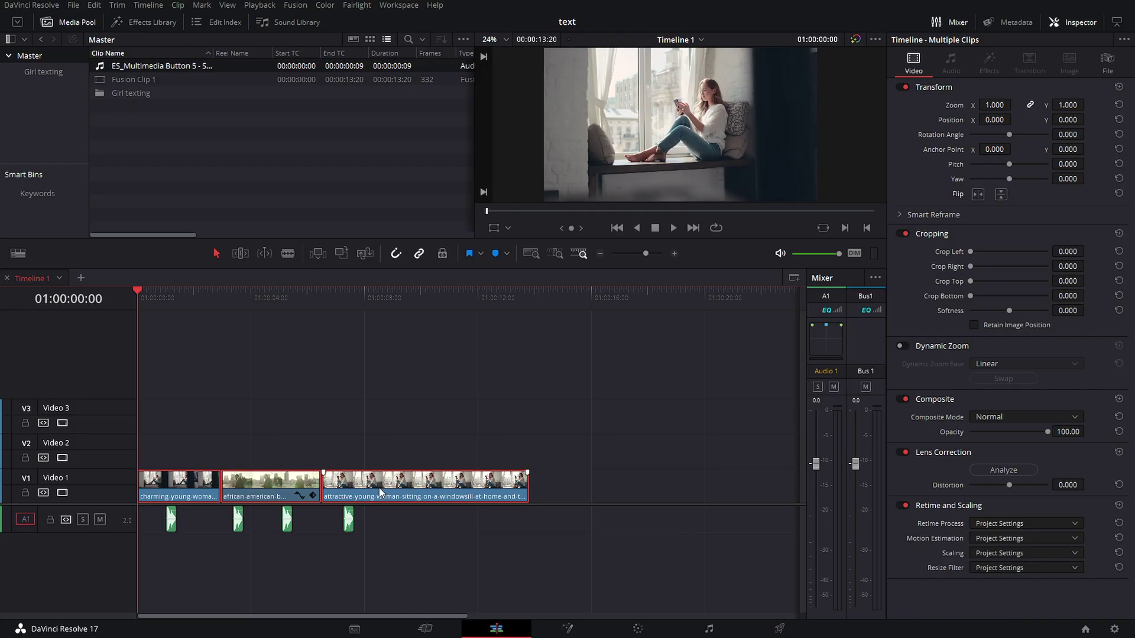
- Duplicate the three Video 1 clips onto Video 2 directly above the originals and save the project
left_click_drag(374, 467, 376, 453)
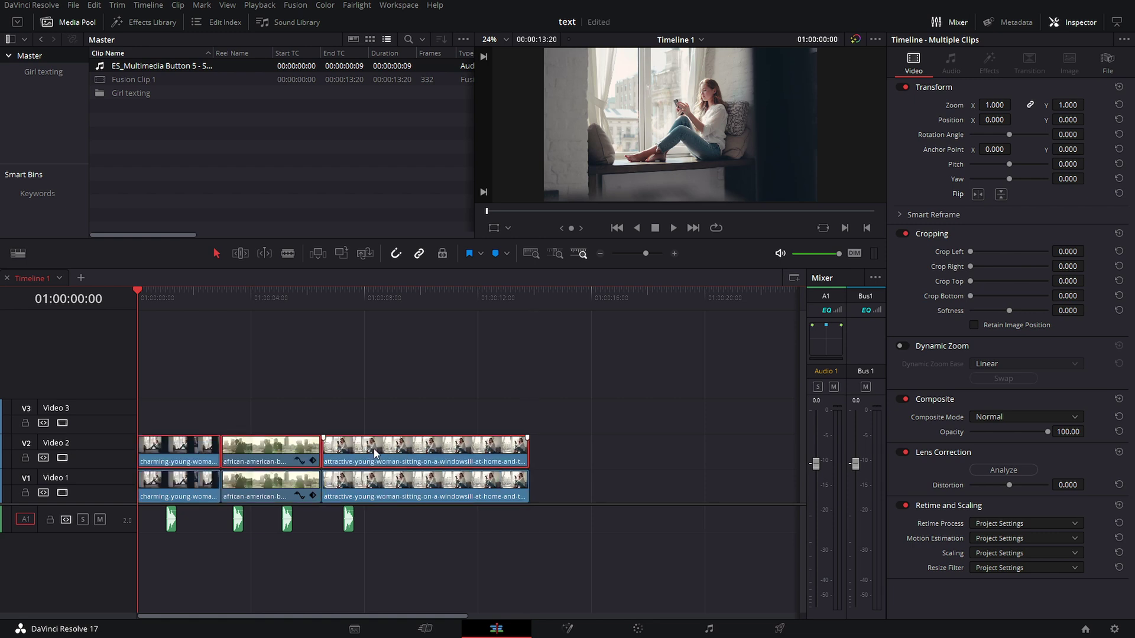
key("ctrl+s")
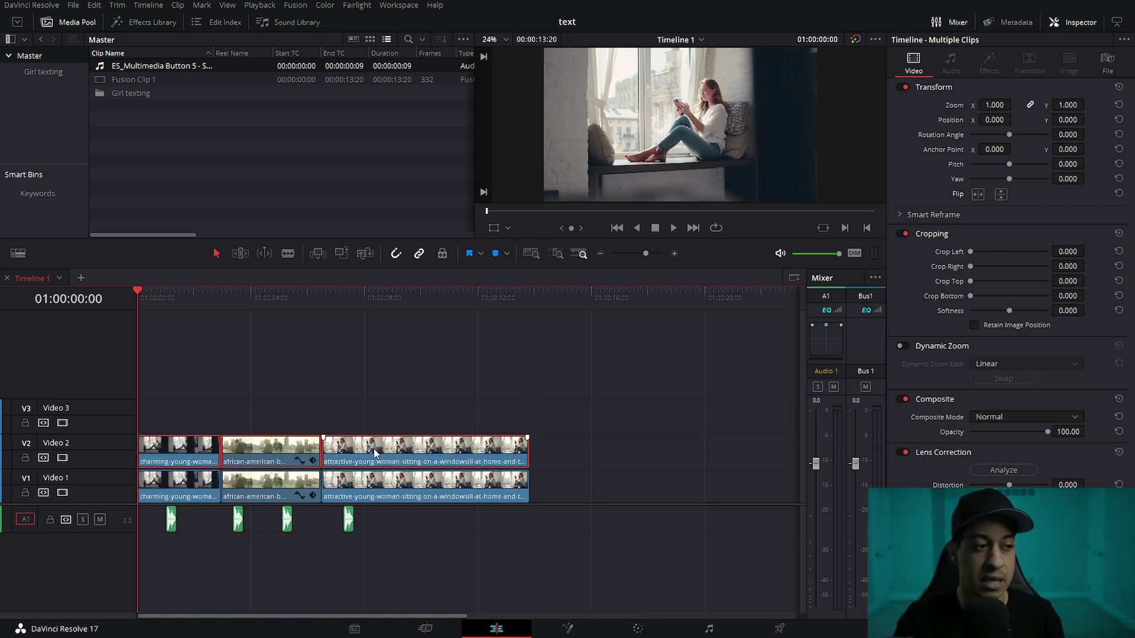
- Combine the duplicated Video 2 clips into a Fusion clip and open it on the Fusion page with the clip strip hidden
right_click(374, 454)
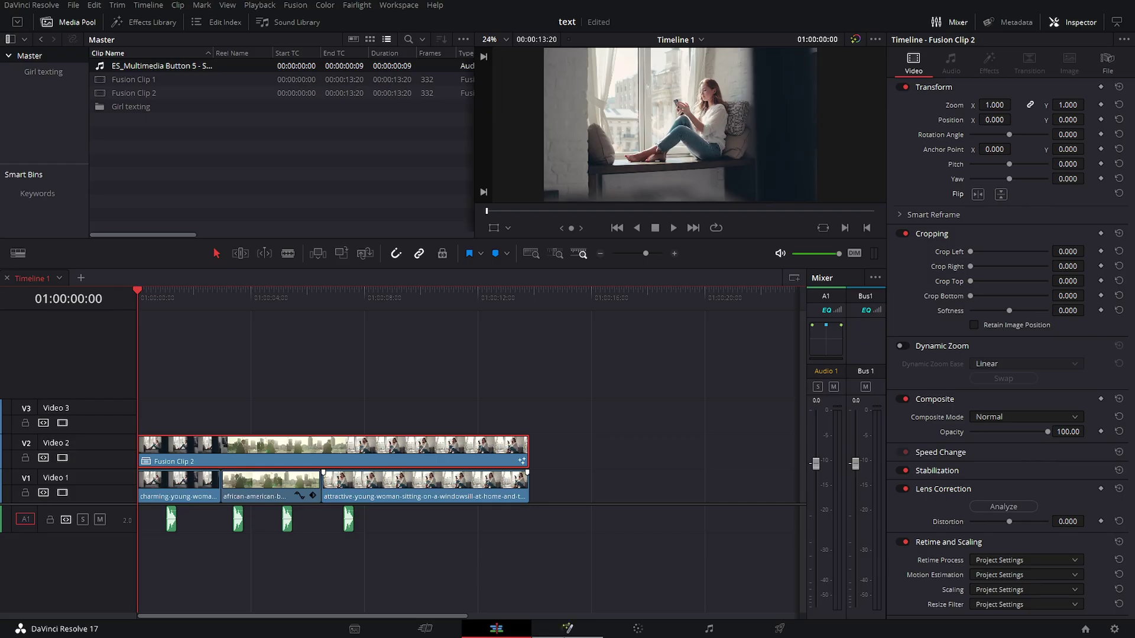
left_click(567, 629)
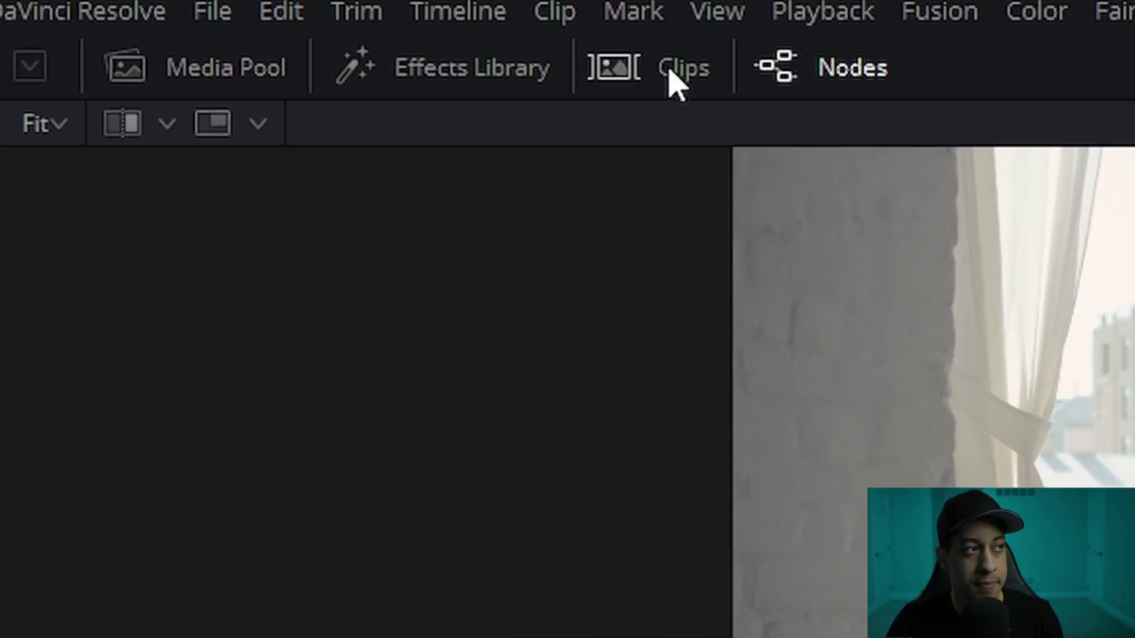
left_click(675, 83)
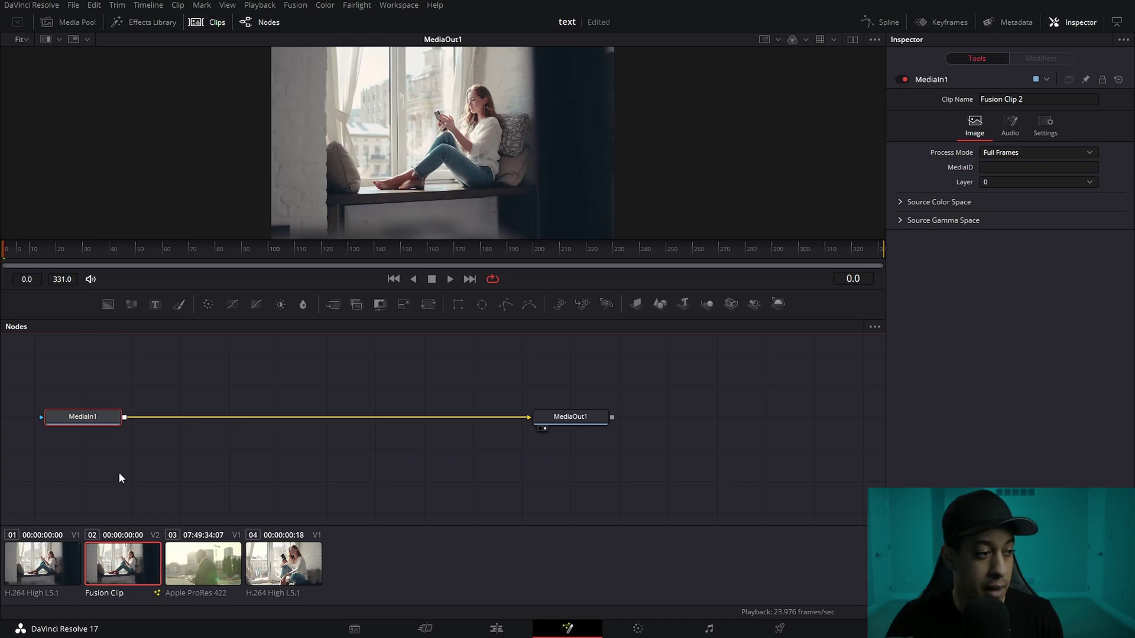
left_click(200, 22)
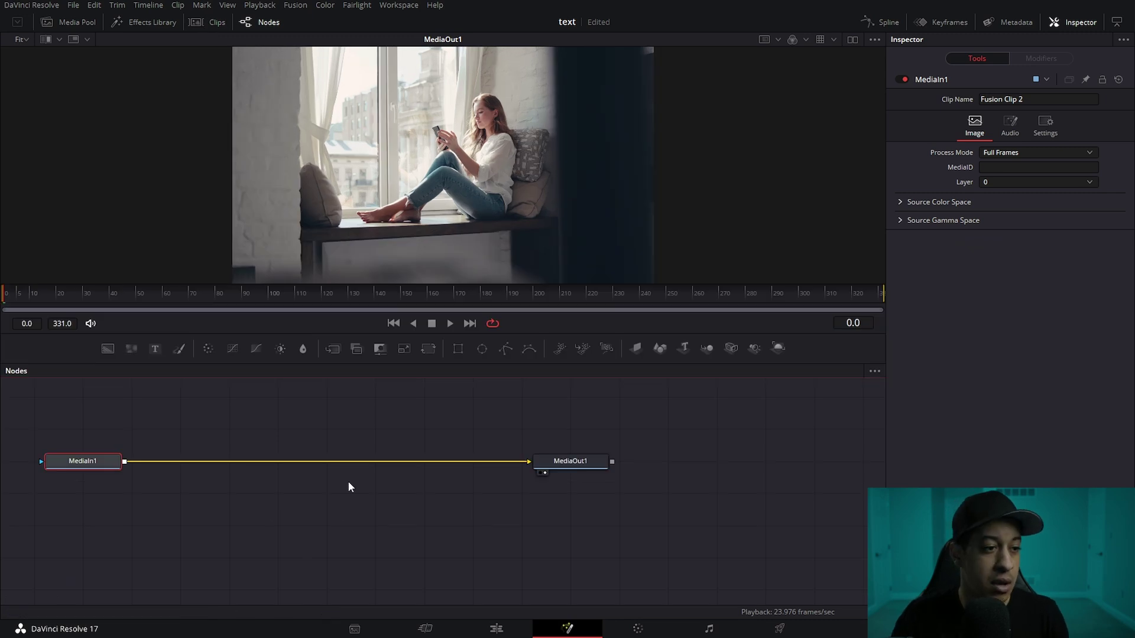
- Add an unconnected Text+ node above MediaOut1 and display it in the viewer
mouse_move(348, 483)
left_mouse_down()
mouse_move(348, 451)
mouse_move(347, 542)
mouse_move(330, 474)
left_mouse_up()
left_click_drag(402, 517, 377, 538)
left_click_drag(629, 420, 629, 420)
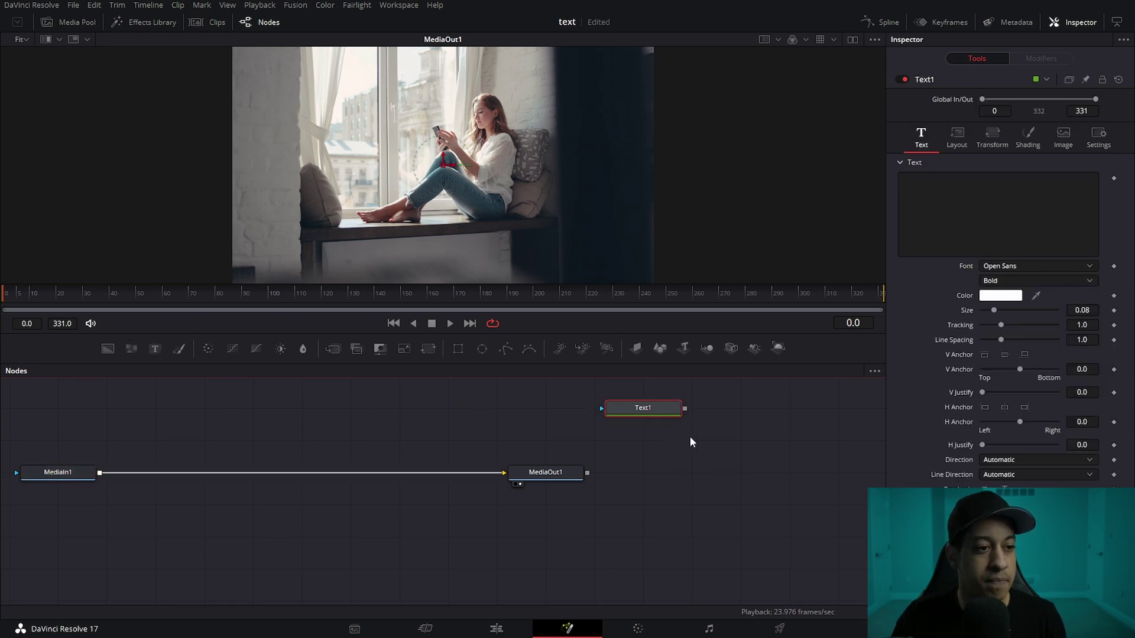
key("1")
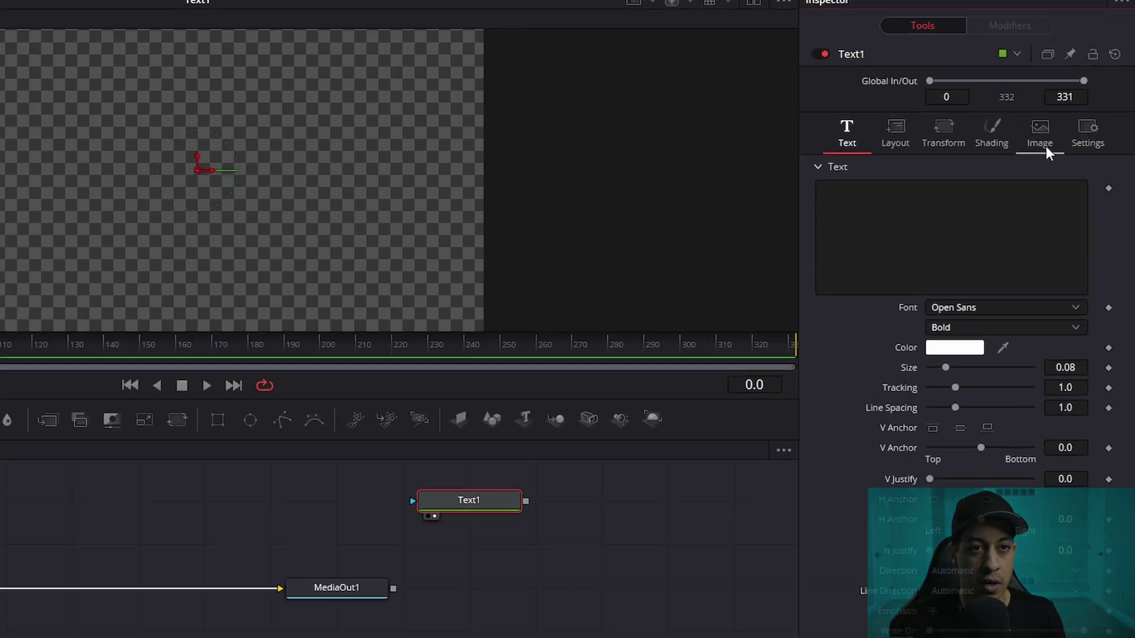
- Set the Text1 node's image size to a vertical format with width 1080 and height 1920
left_click(1063, 141)
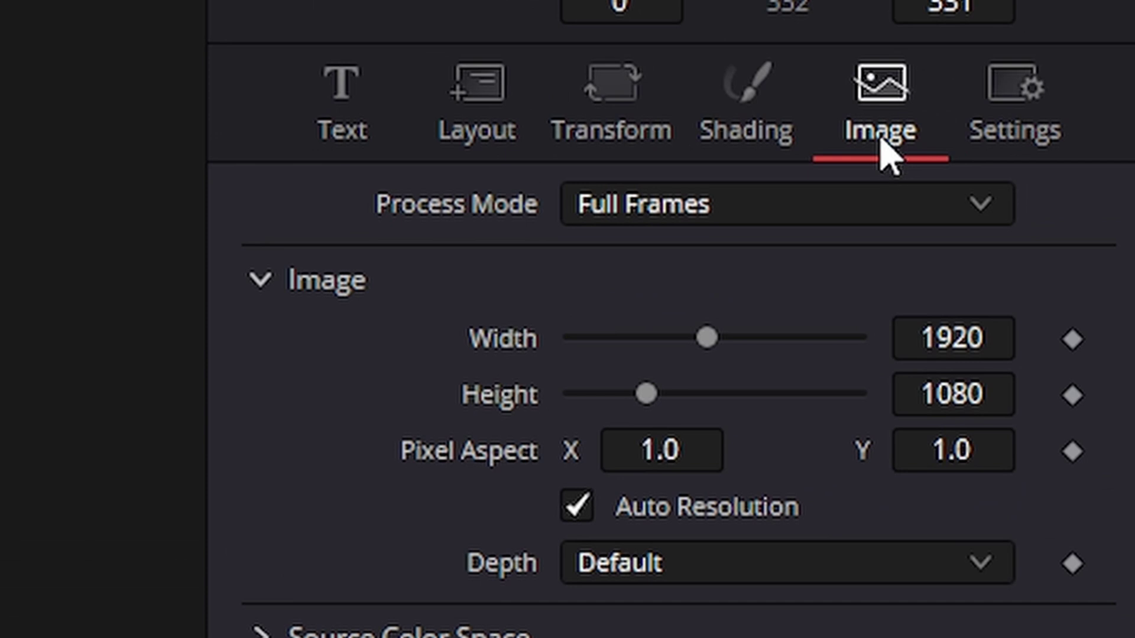
left_click(998, 346)
type("1088")
key("BackSpace")
type("0")
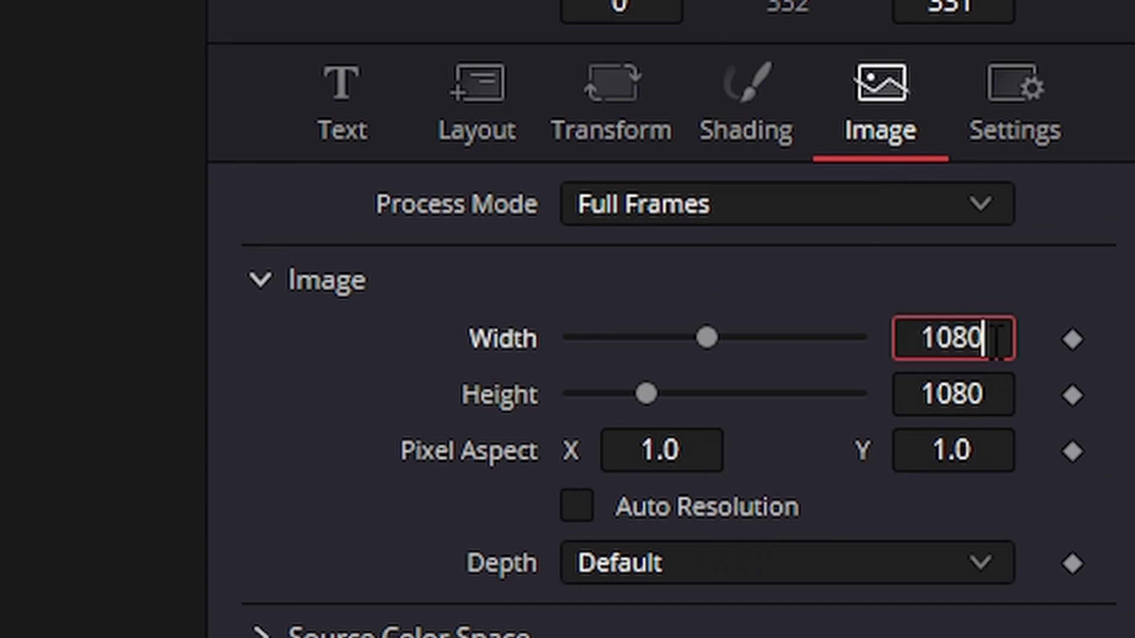
key("Tab")
type("1920")
key("Tab")
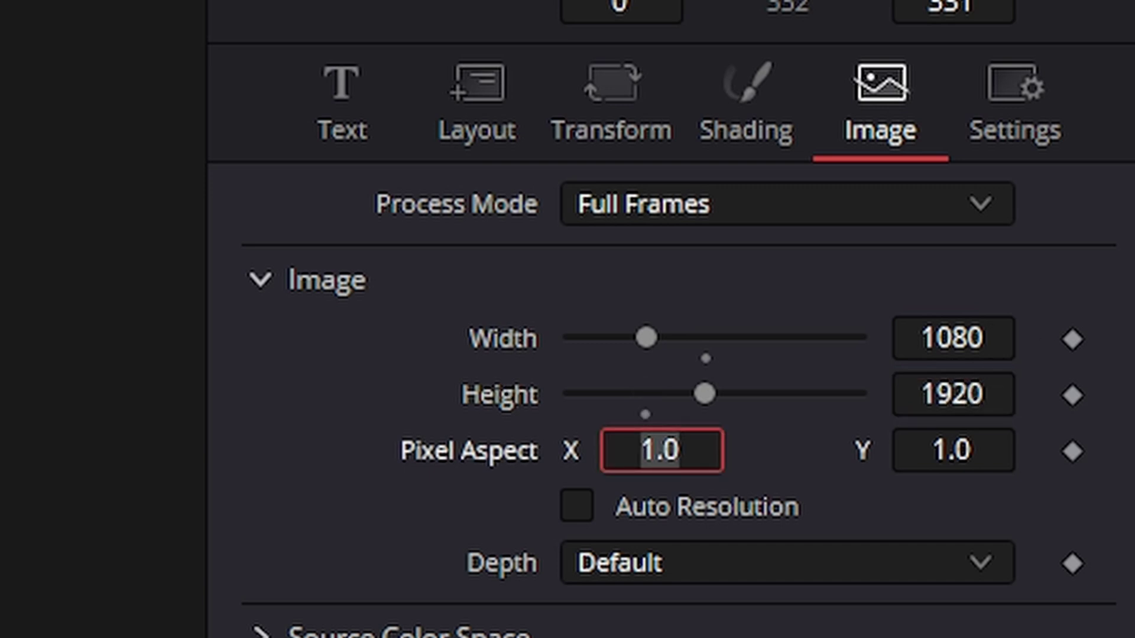
left_click(646, 409)
- Enter "Hey!" and "how are you" on two lines in Text1, with the horizontal anchor set to -1.0
left_click(343, 100)
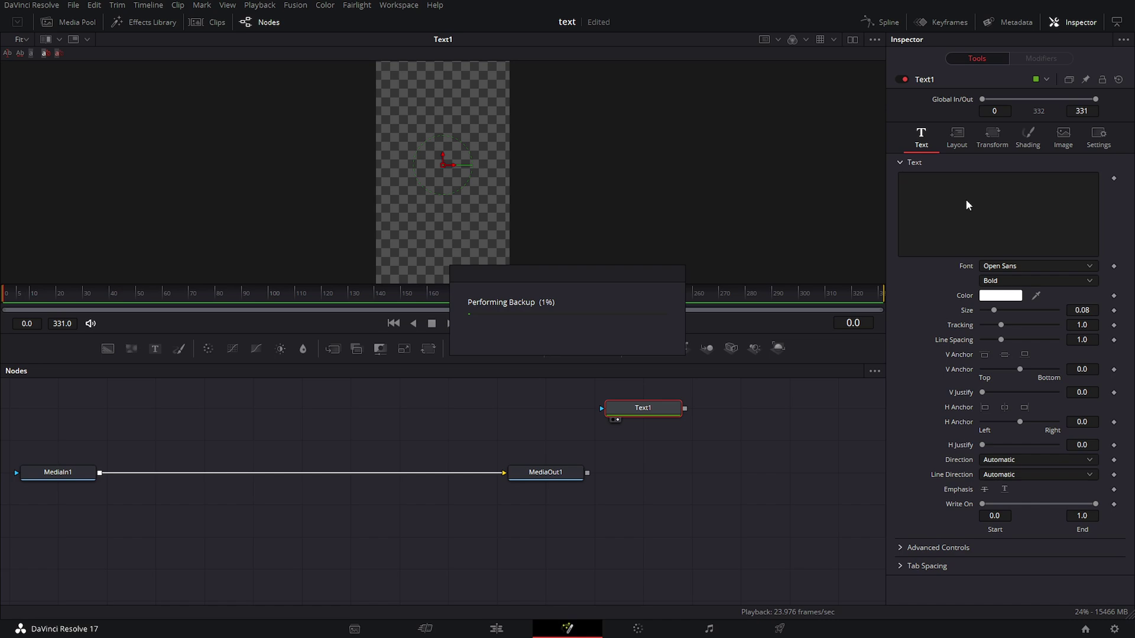
type("Hey!")
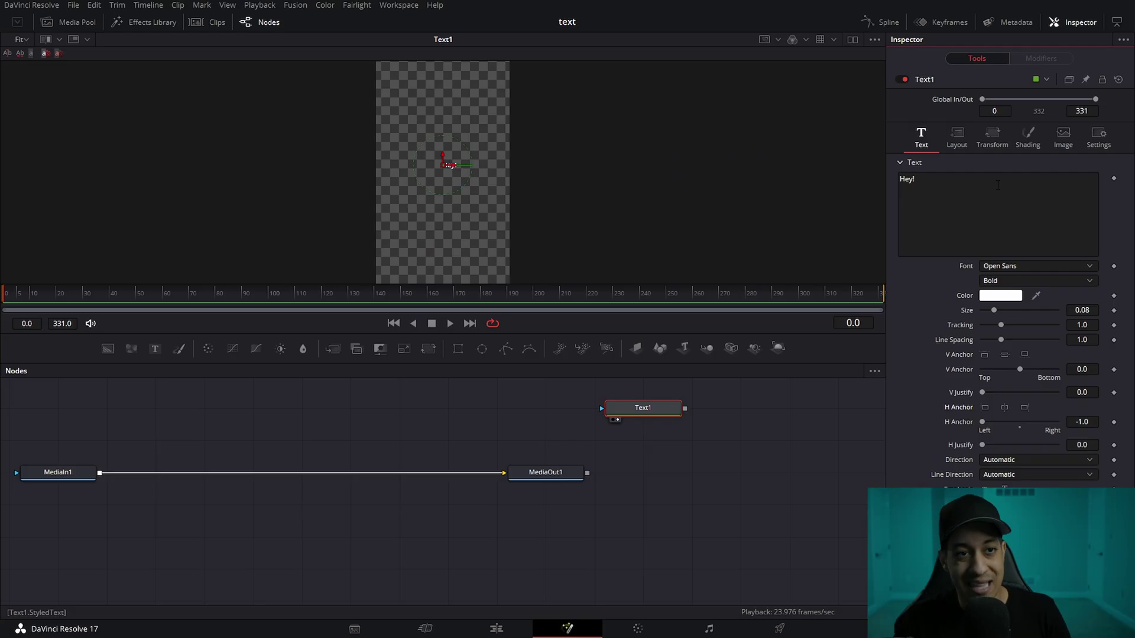
left_click(1024, 144)
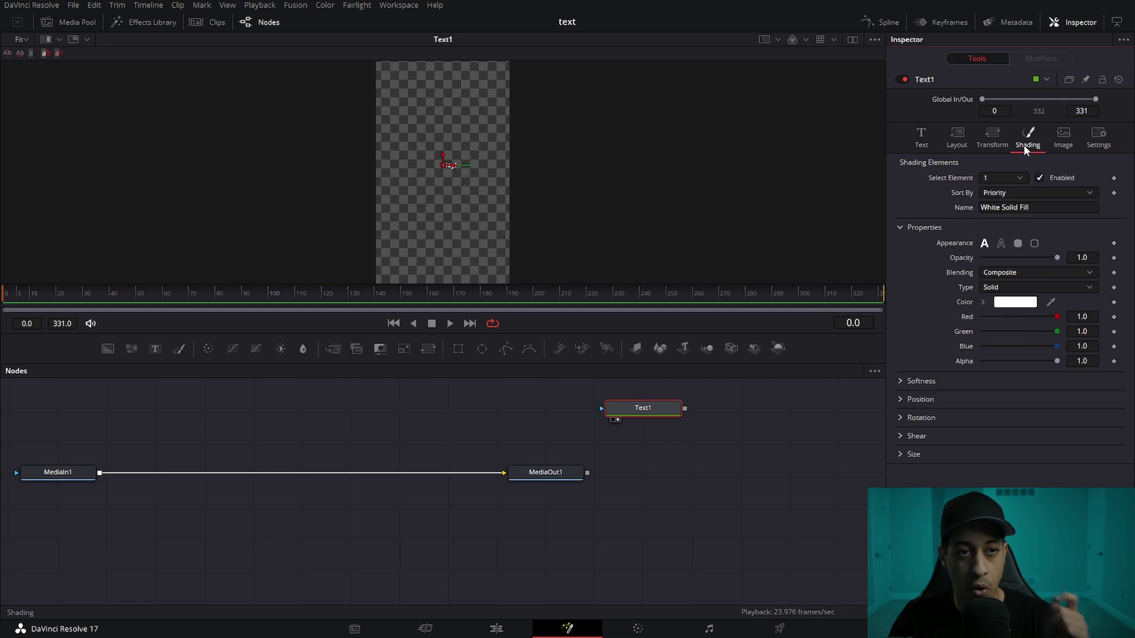
left_click(922, 137)
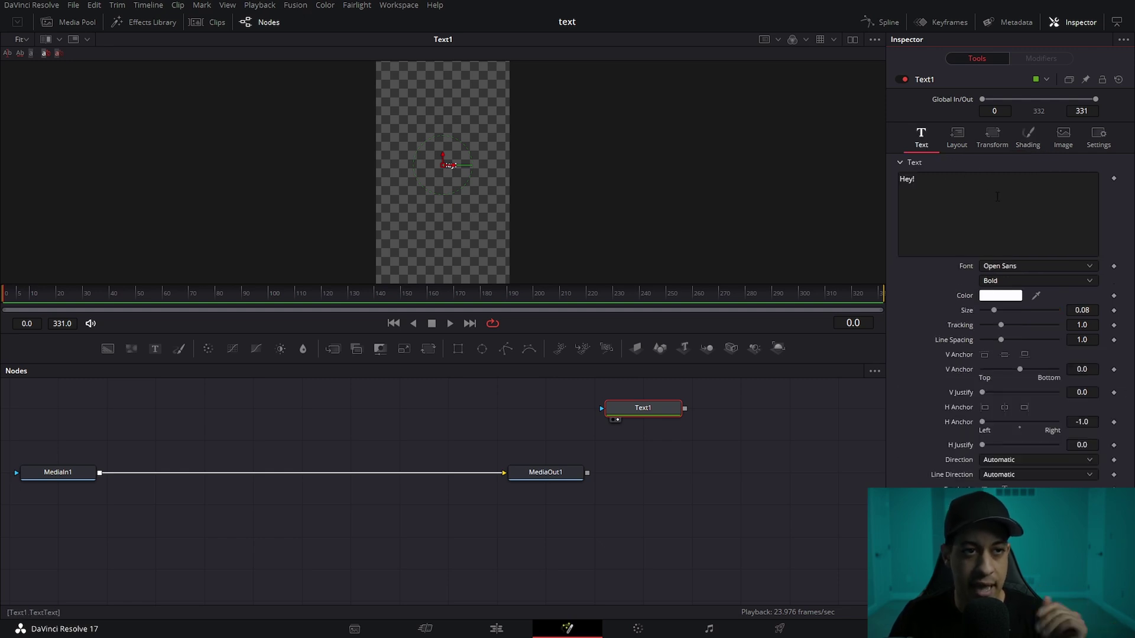
key("Return")
type("how are you")
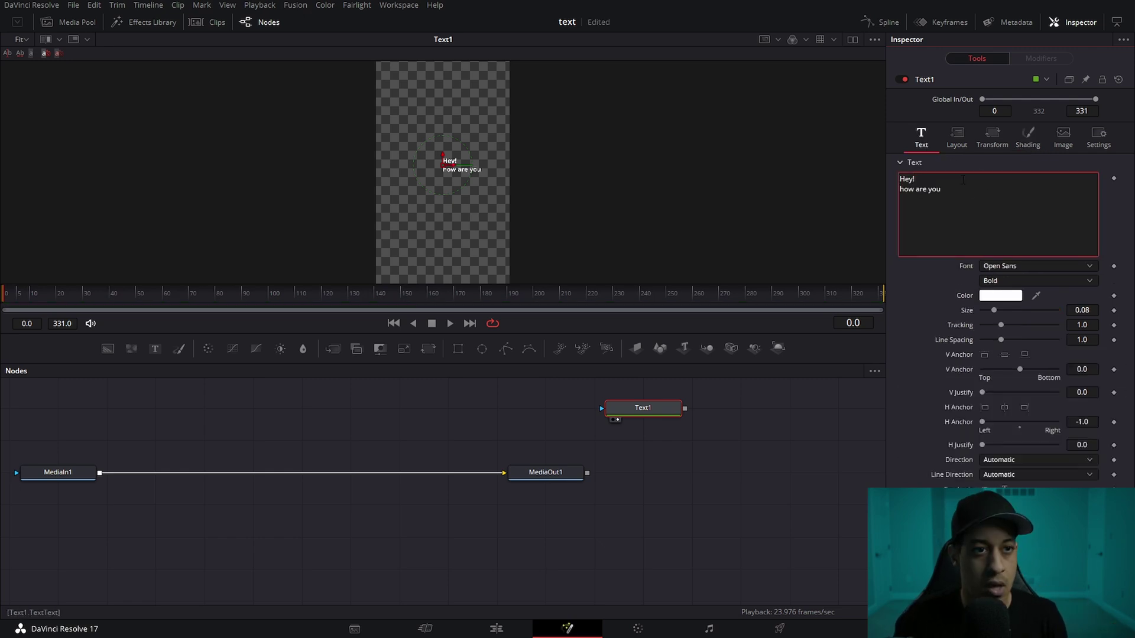
- Enable shading element 2, Red Outline, on the text and check its edges up close
left_click(1033, 151)
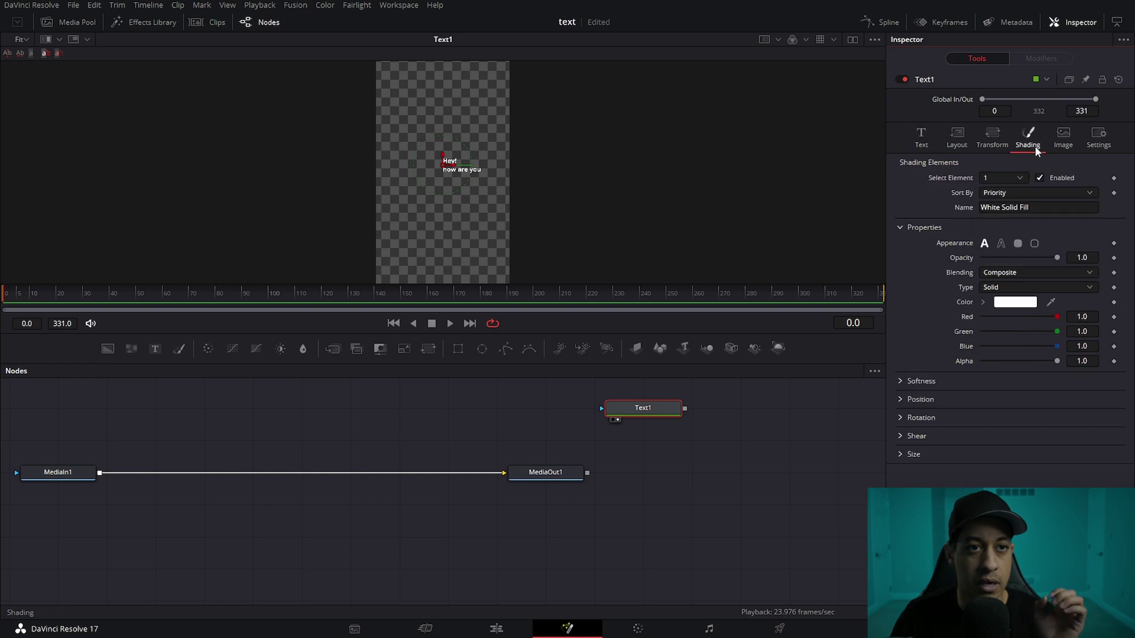
left_click(1017, 177)
left_click(1004, 204)
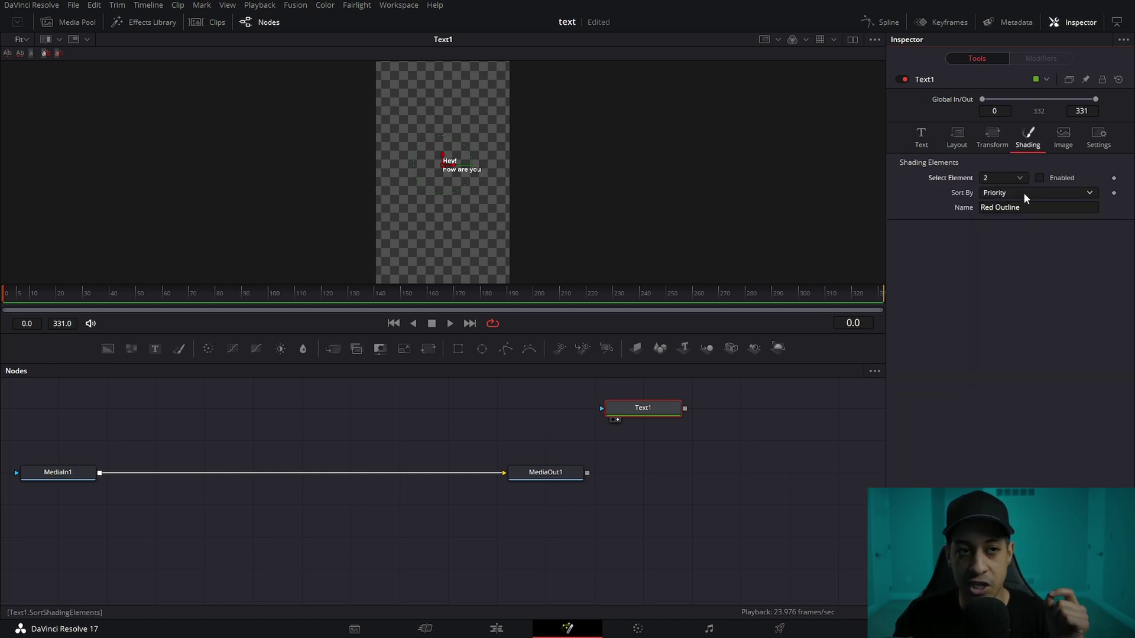
left_click(1038, 178)
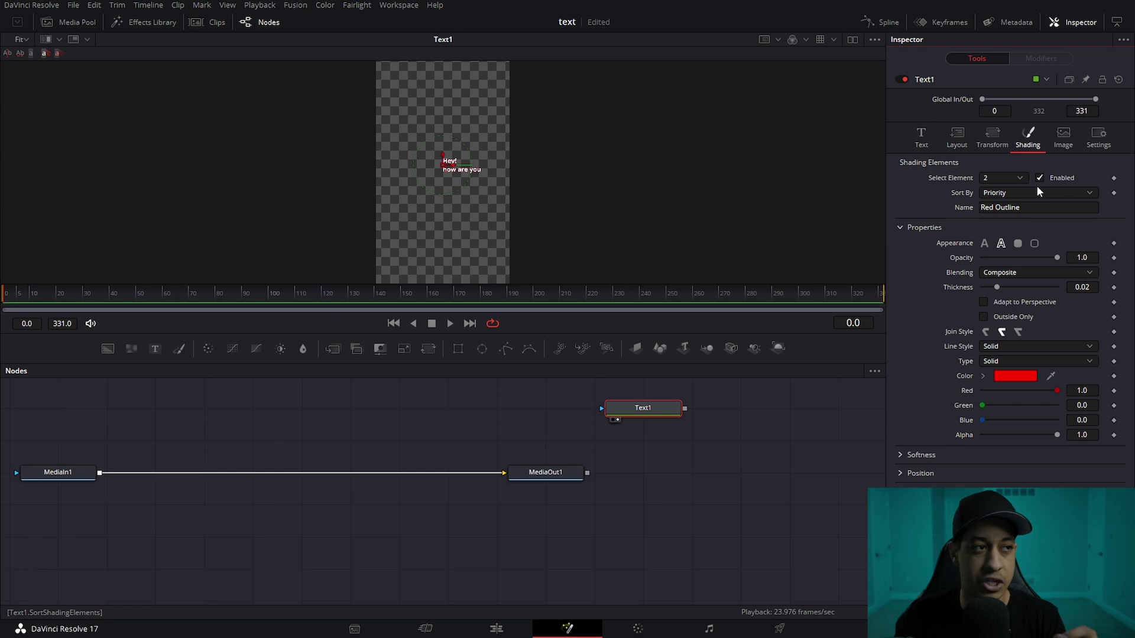
scroll(446, 175, "up", 5)
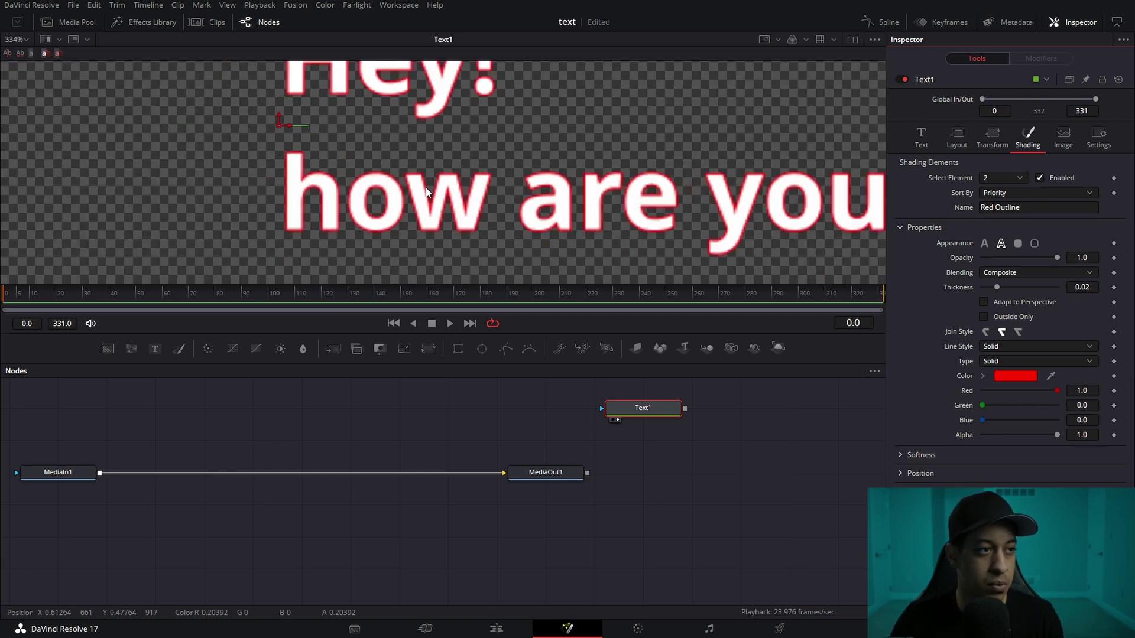
scroll(513, 201, "down", 4)
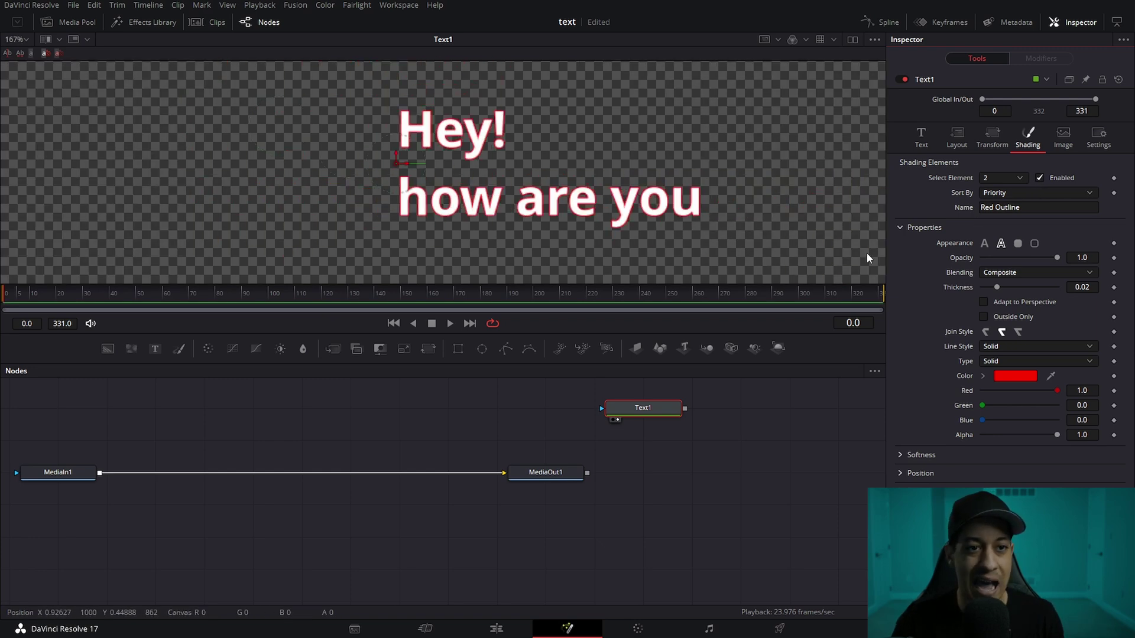
- Make shading element 2 a filled box at Text level with Extend Horizontal 0.19, Extend Vertical 0.25 and Round 0.299
left_click(1017, 246)
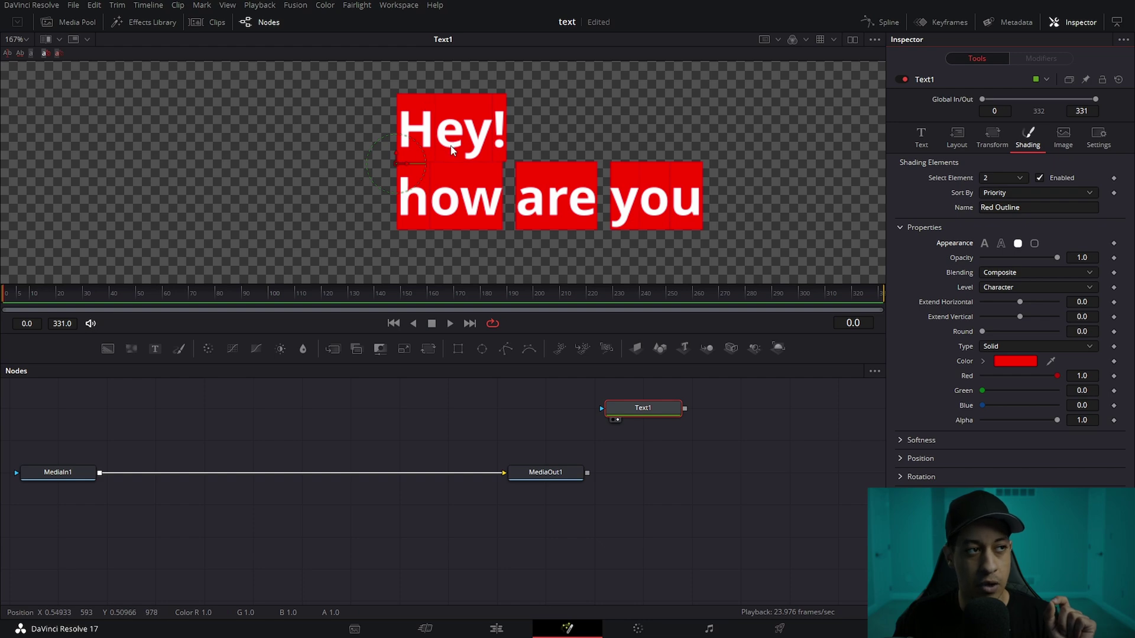
scroll(688, 192, "up", 2)
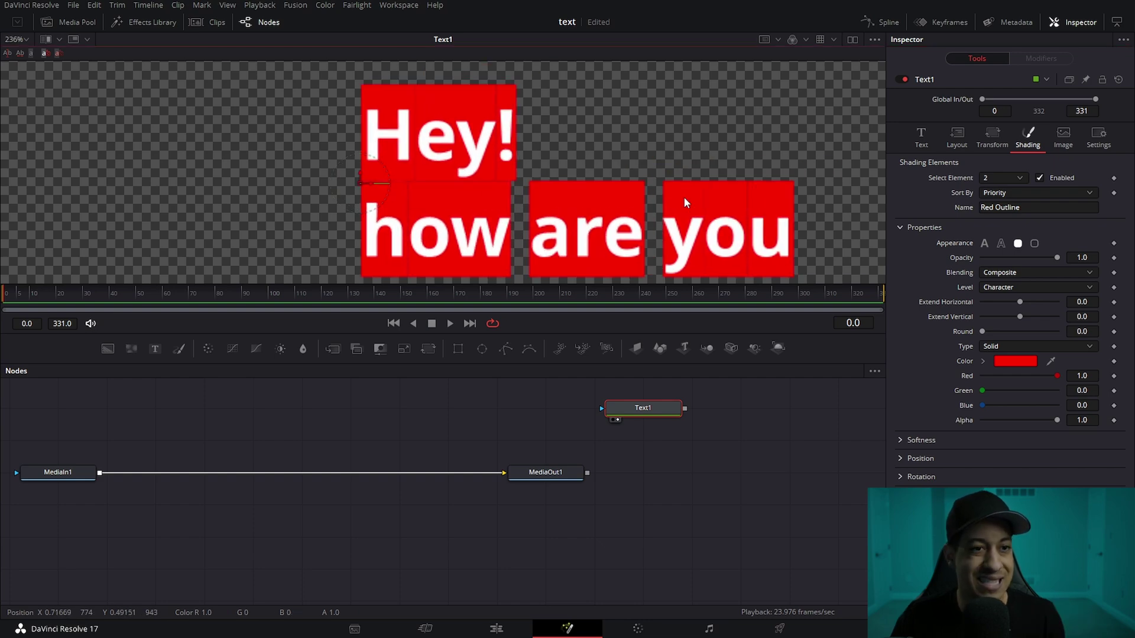
left_click(1007, 289)
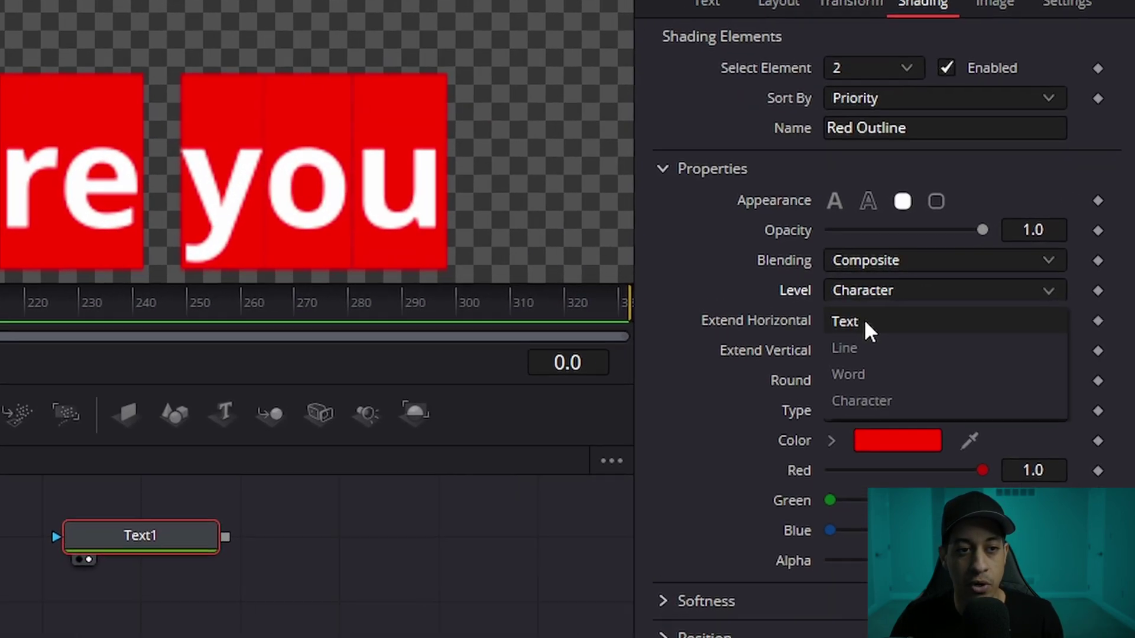
left_click(833, 325)
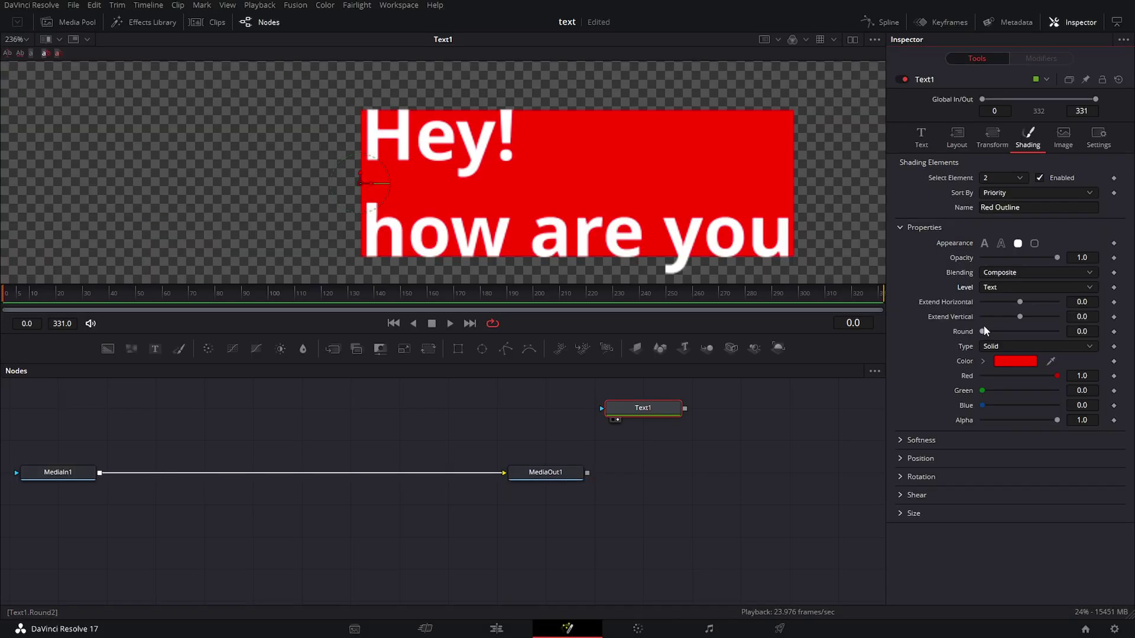
left_click_drag(1001, 329, 1024, 305)
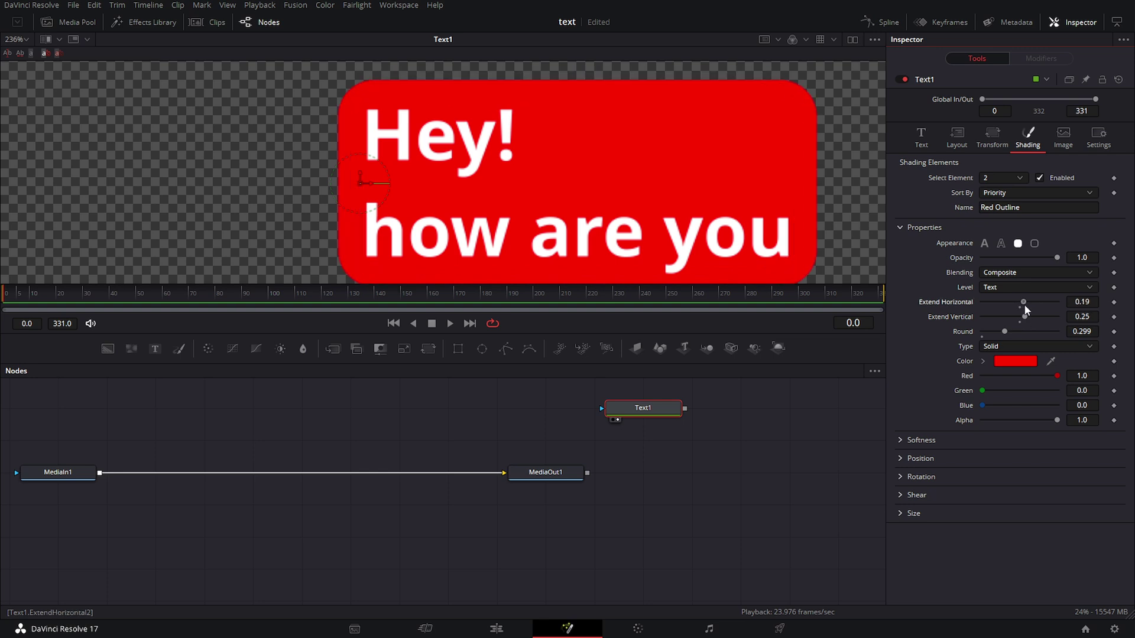
- Change the text's background box color to gray #787878
scroll(676, 174, "down", 3)
left_click(1006, 360)
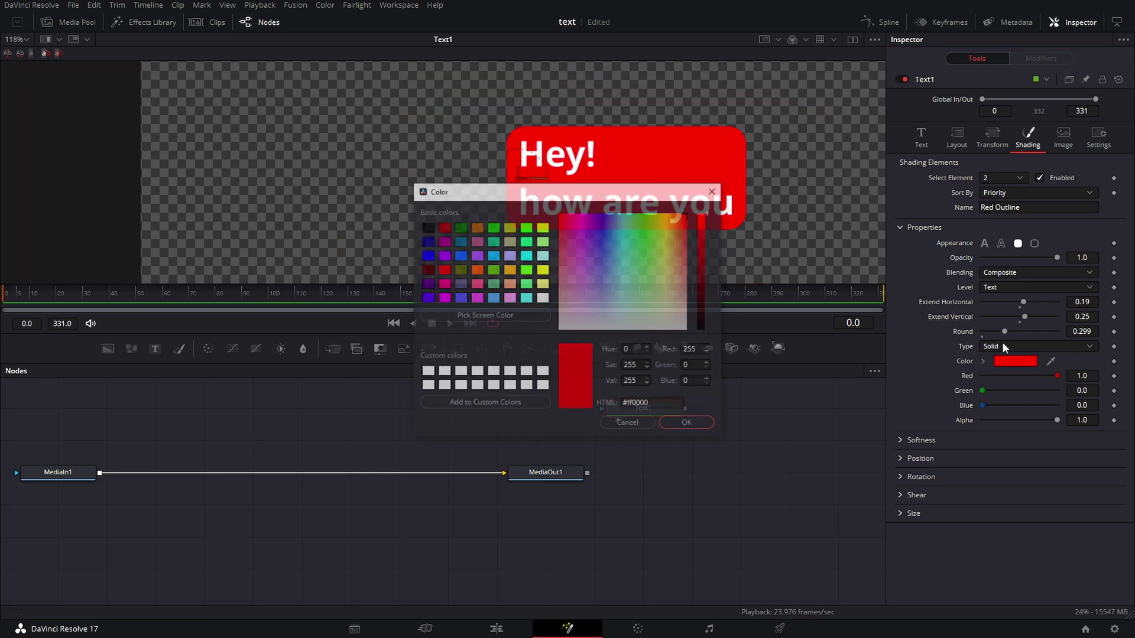
left_click_drag(663, 261, 708, 275)
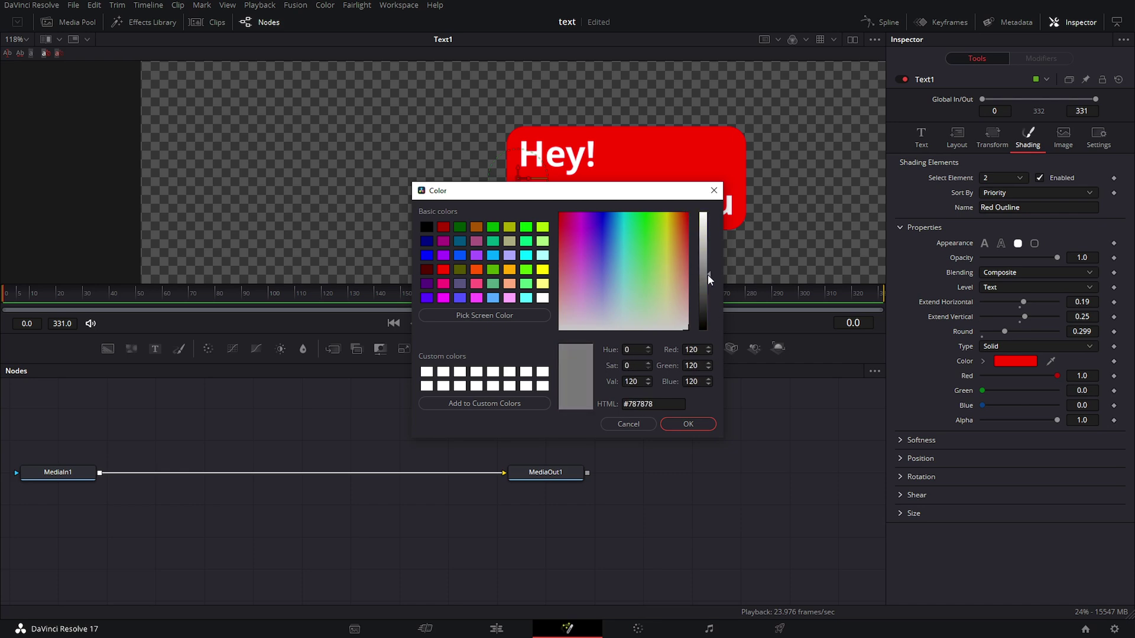
left_click(688, 424)
- Switch the workspace to the Mid Flow Fusion layout preset
left_click(399, 5)
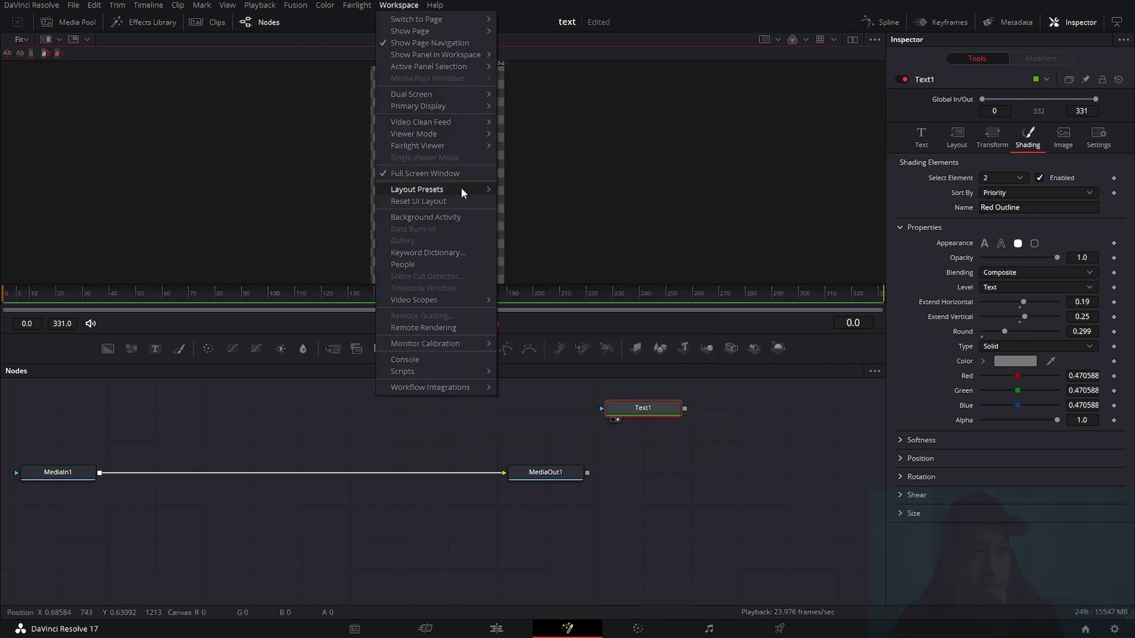
mouse_move(463, 190)
mouse_move(535, 215)
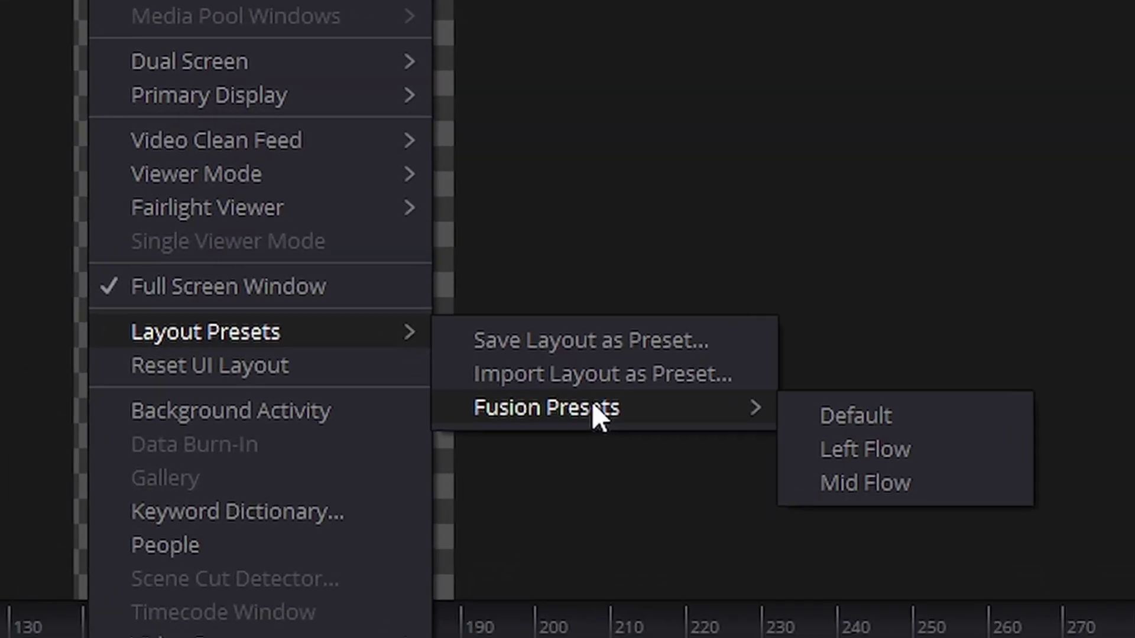
left_click(952, 491)
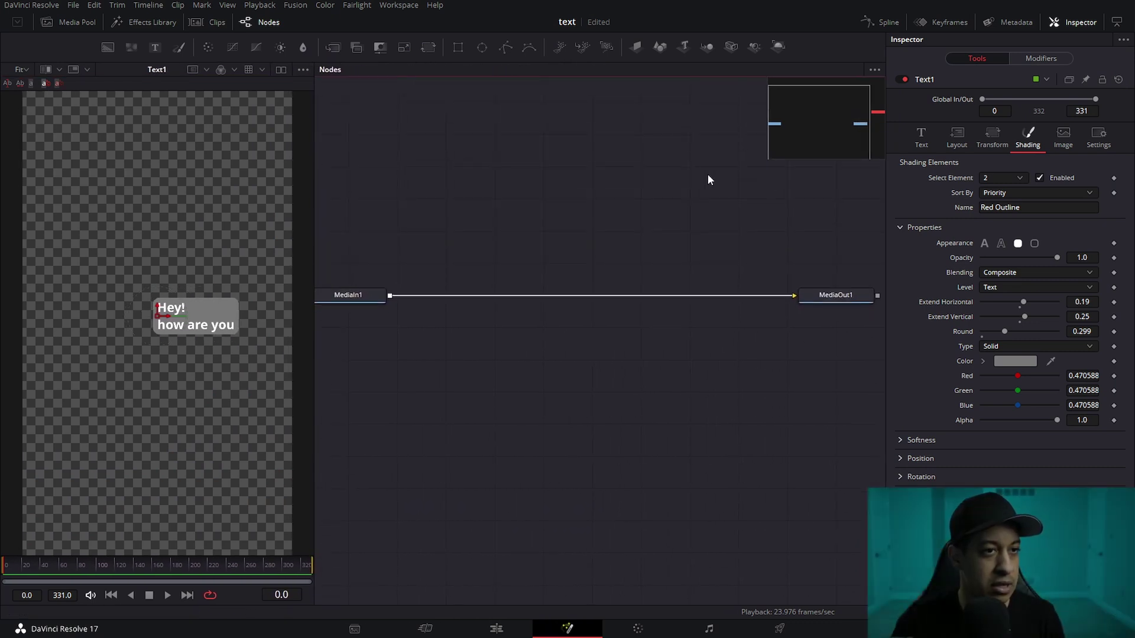
- Show the guides in the viewer of the Text1 node, bringing that node into sight in the node graph
left_click_drag(826, 132, 878, 116)
left_click_drag(684, 345, 630, 413)
right_click(196, 195)
mouse_move(206, 200)
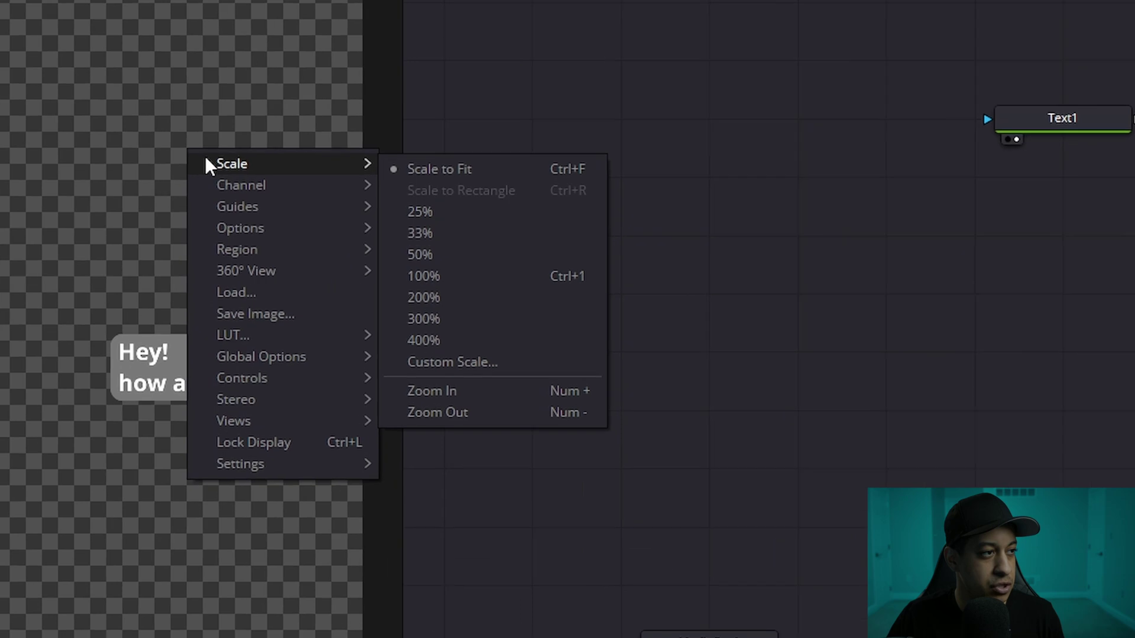
mouse_move(238, 209)
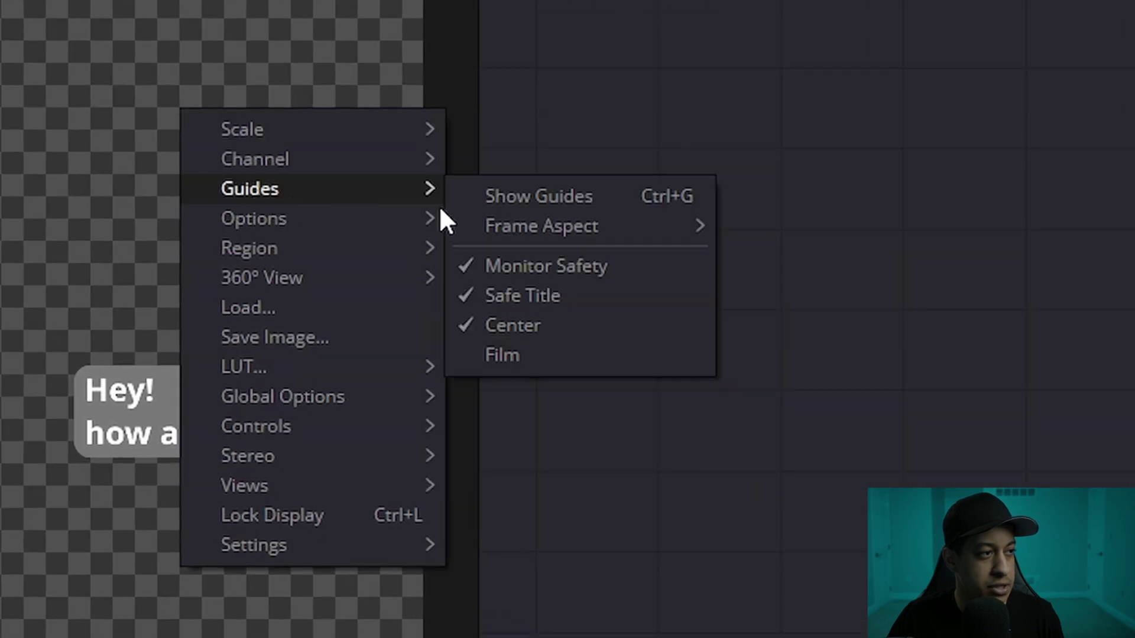
left_click(541, 196)
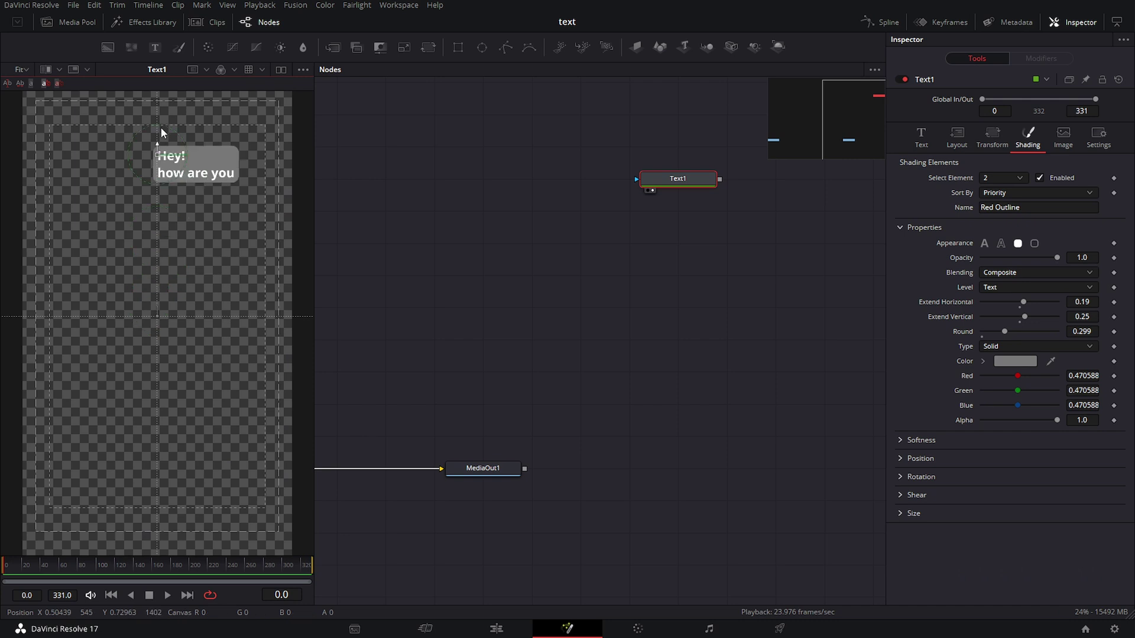
- Shorten the bubble's text to "Hey!" and place it in the upper-right corner of the frame, inside the outer safe guide
left_click_drag(161, 131, 161, 114)
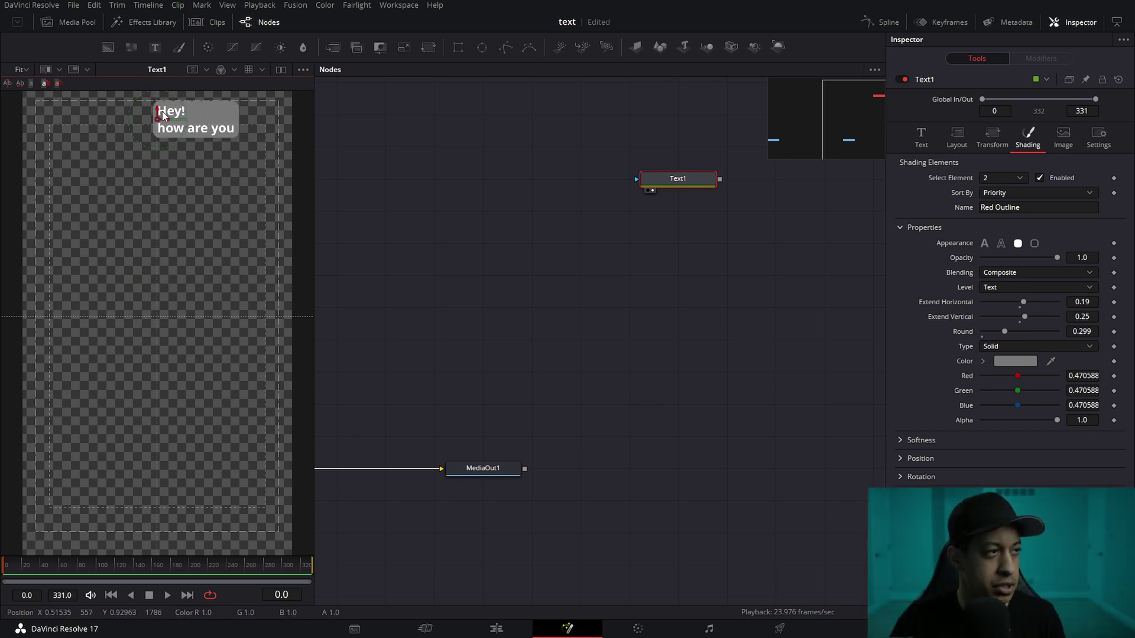
left_click_drag(161, 111, 208, 129)
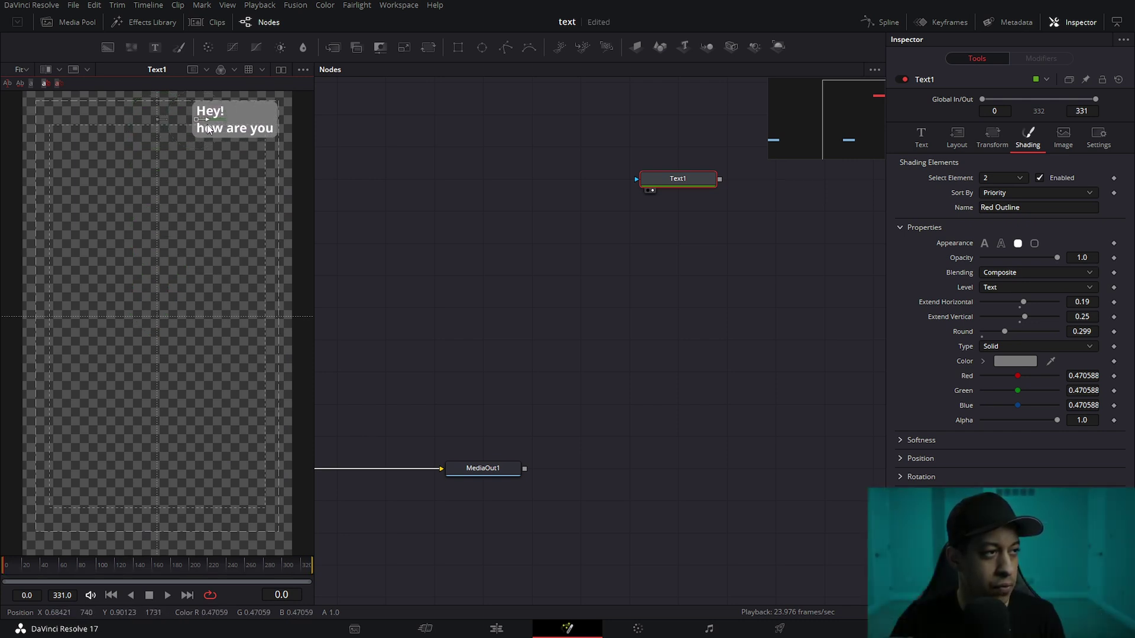
left_click(921, 137)
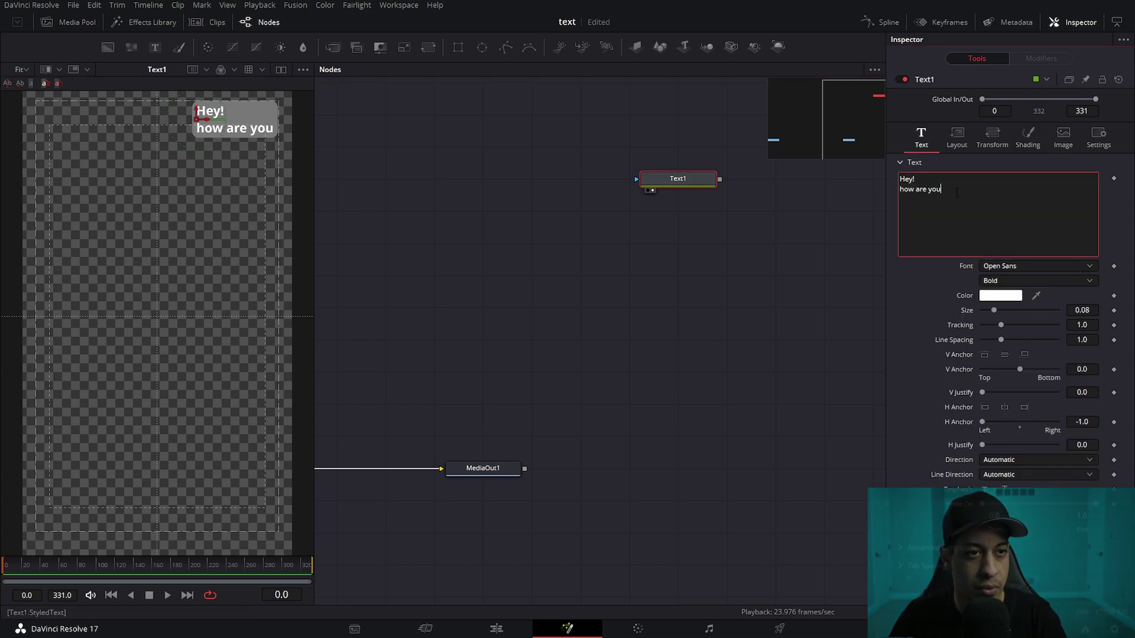
left_click_drag(941, 189, 888, 190)
key("BackSpace")
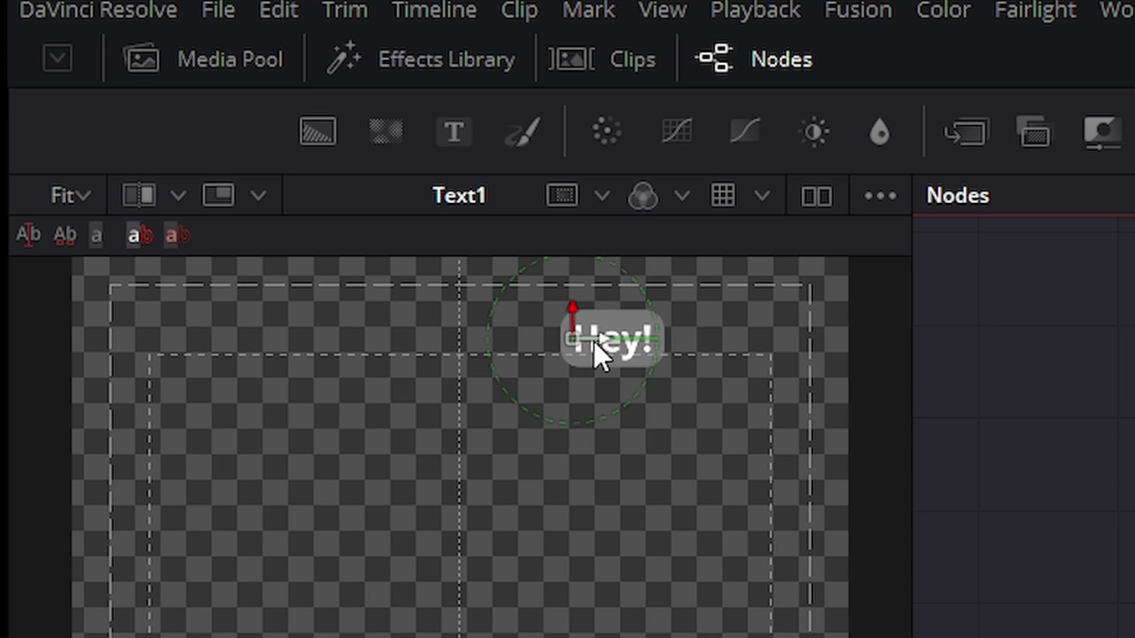
left_click_drag(594, 343, 736, 343)
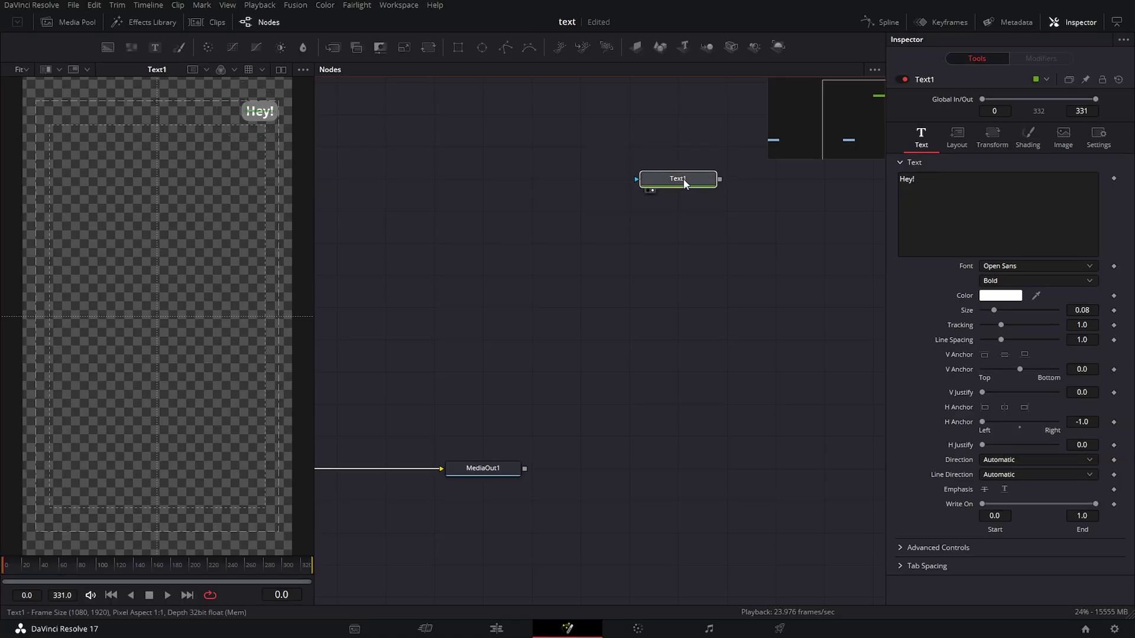
- Duplicate the "Hey!" text node and merge the copy over the original
key("ctrl+c")
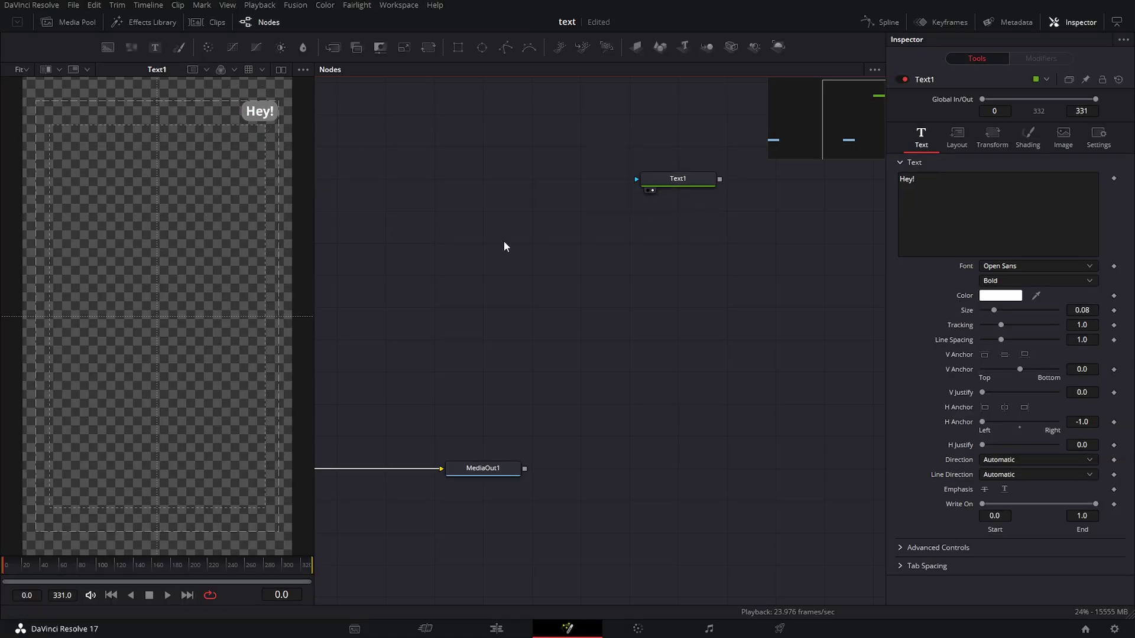
key("ctrl+v")
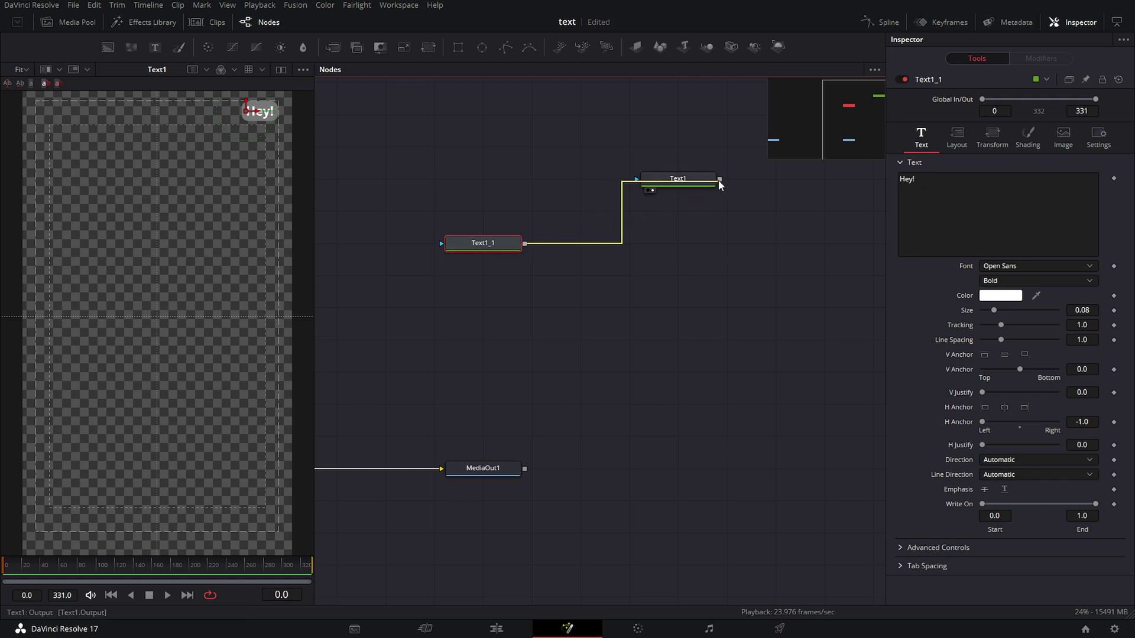
left_click_drag(719, 183, 720, 181)
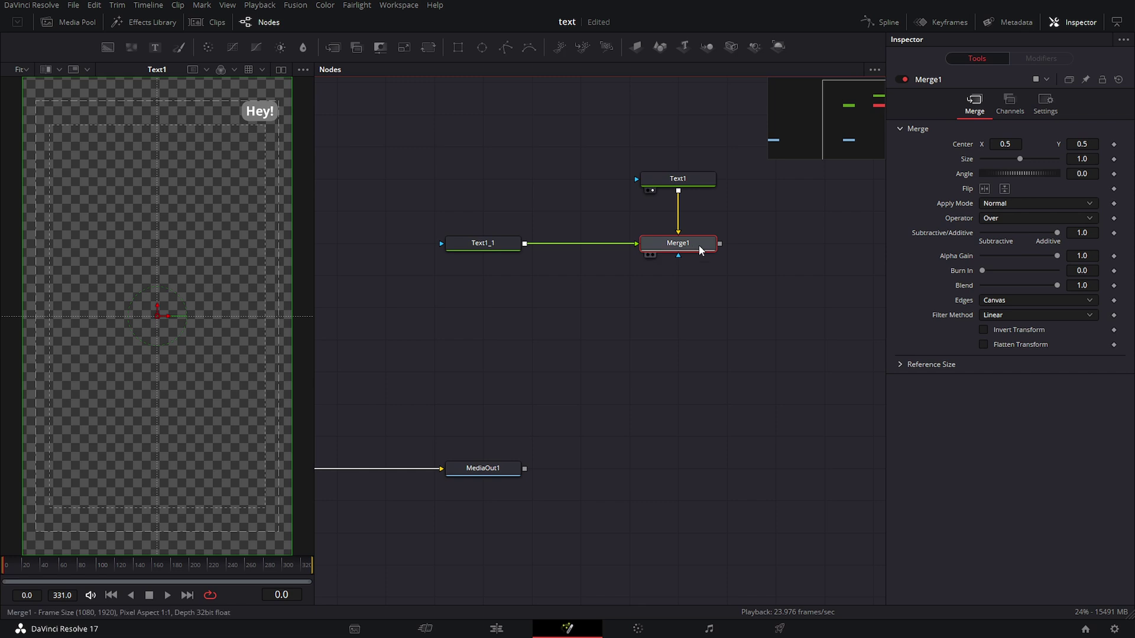
- Change the copied bubble's text to "How is your day going?" and place it below "Hey!", aligned to the right guide
left_click(514, 245)
left_click(923, 188)
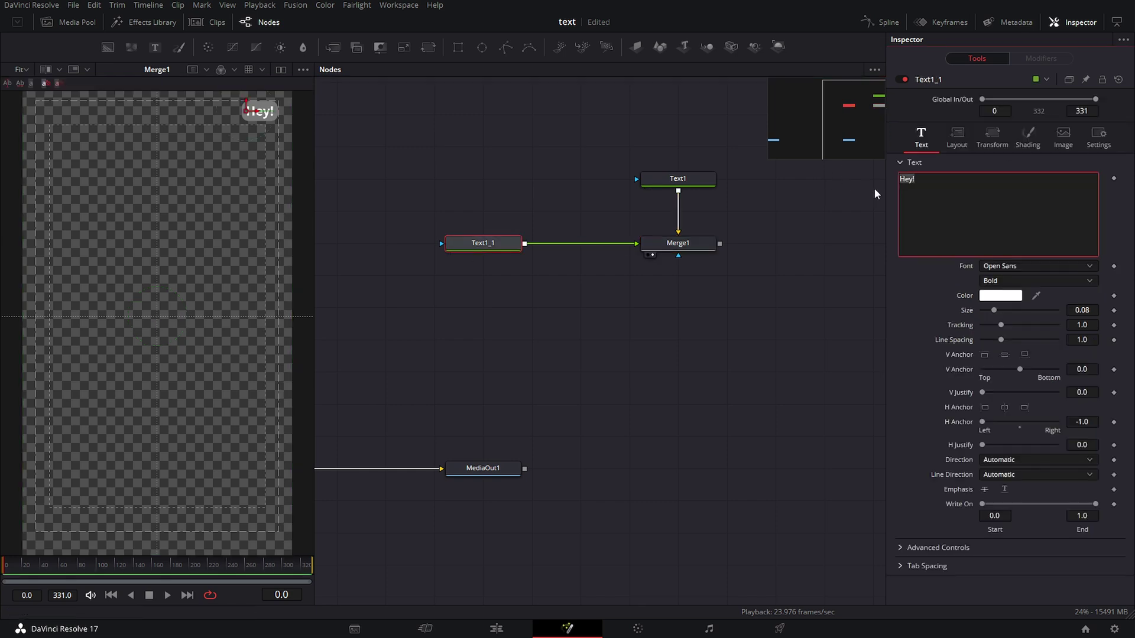
key("ctrl+v")
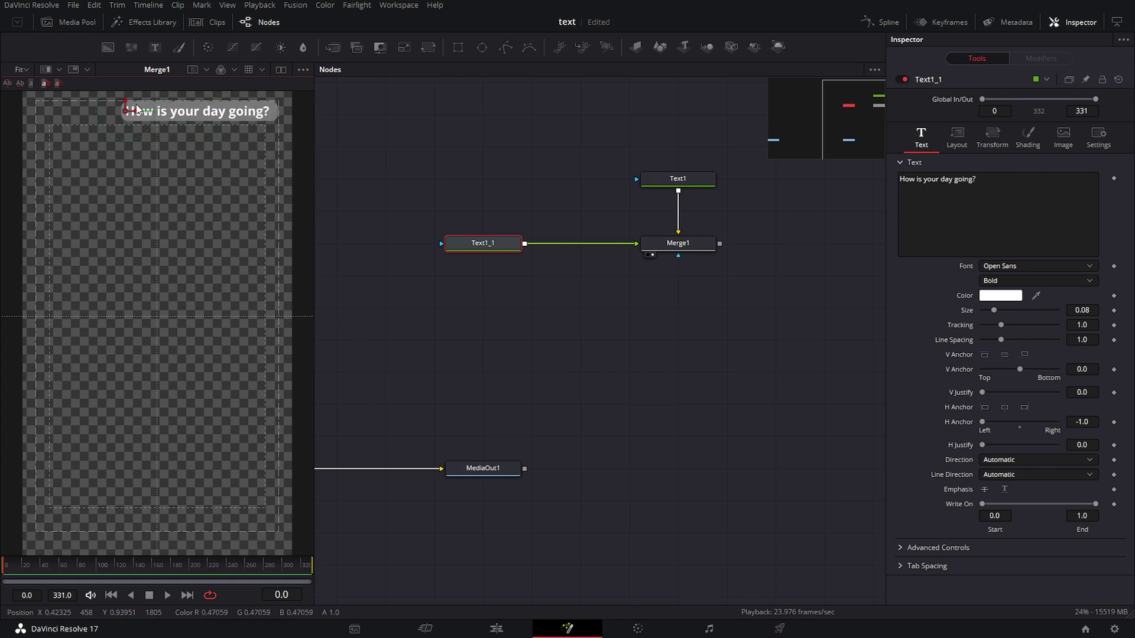
left_click_drag(125, 104, 126, 129)
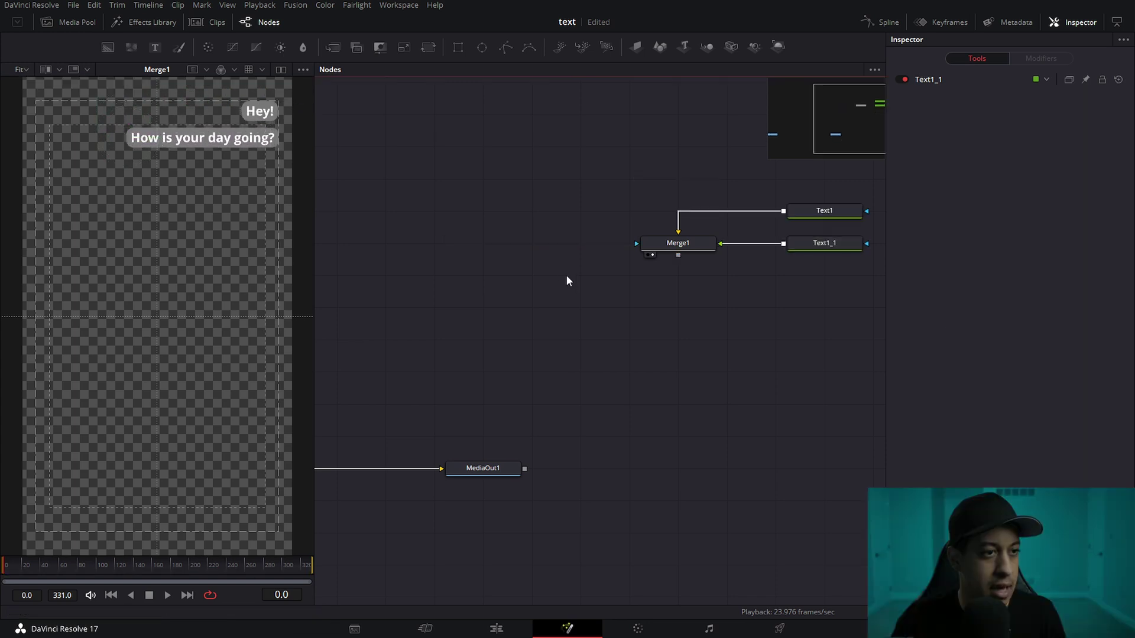
- Merge in a third text copy reading "It's been good, im about to leave." and place it below at the left guide
key("ctrl+v")
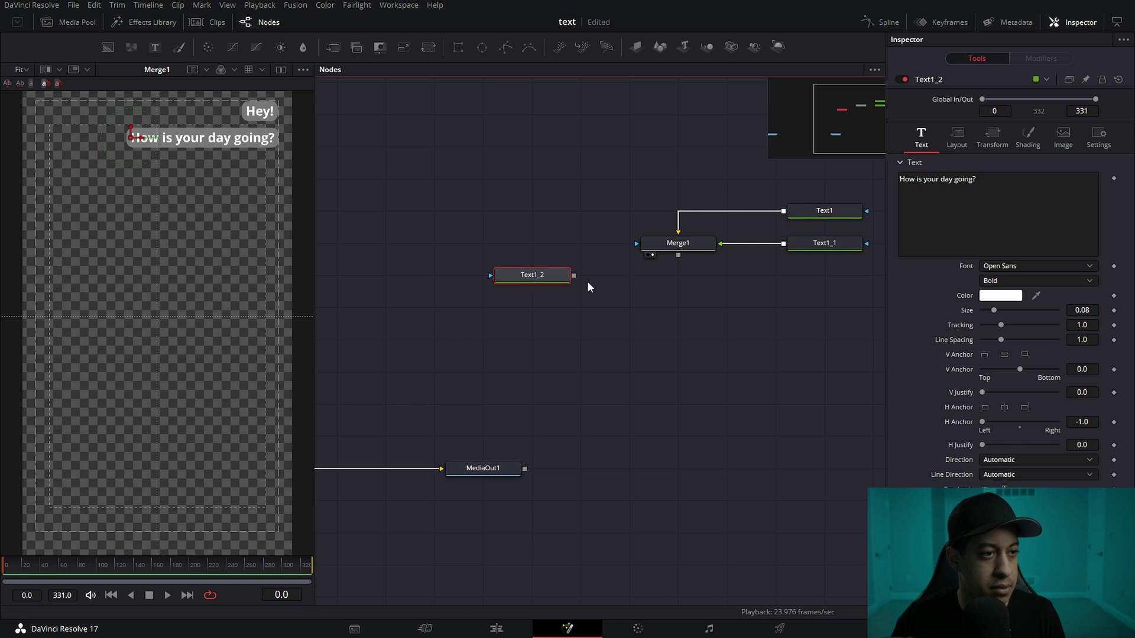
left_click_drag(577, 275, 681, 255)
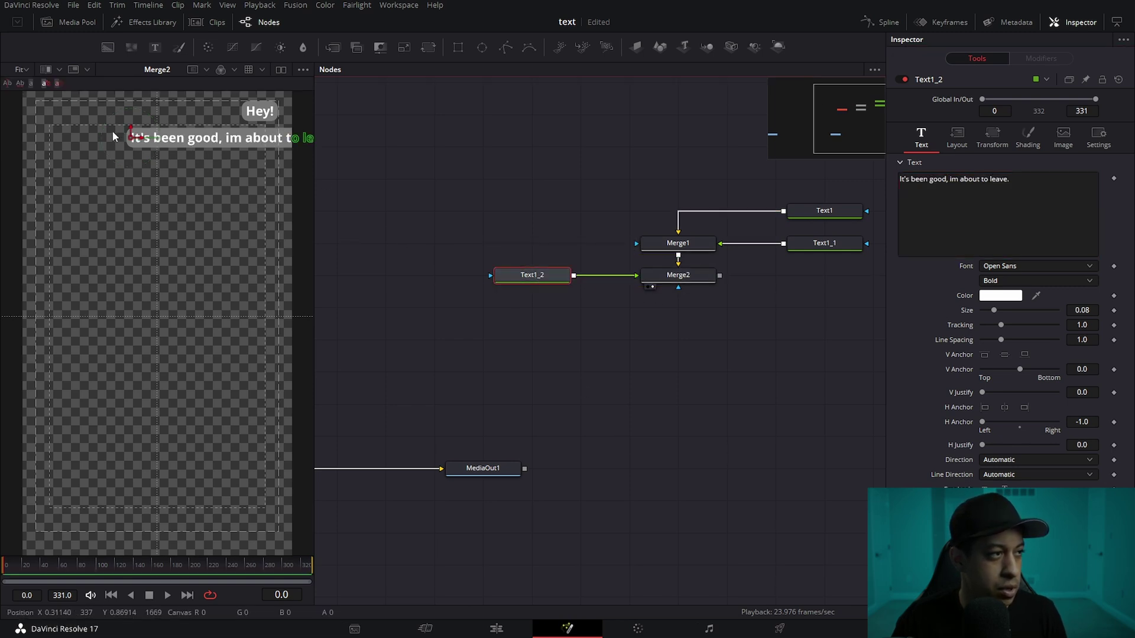
left_click_drag(133, 142, 43, 166)
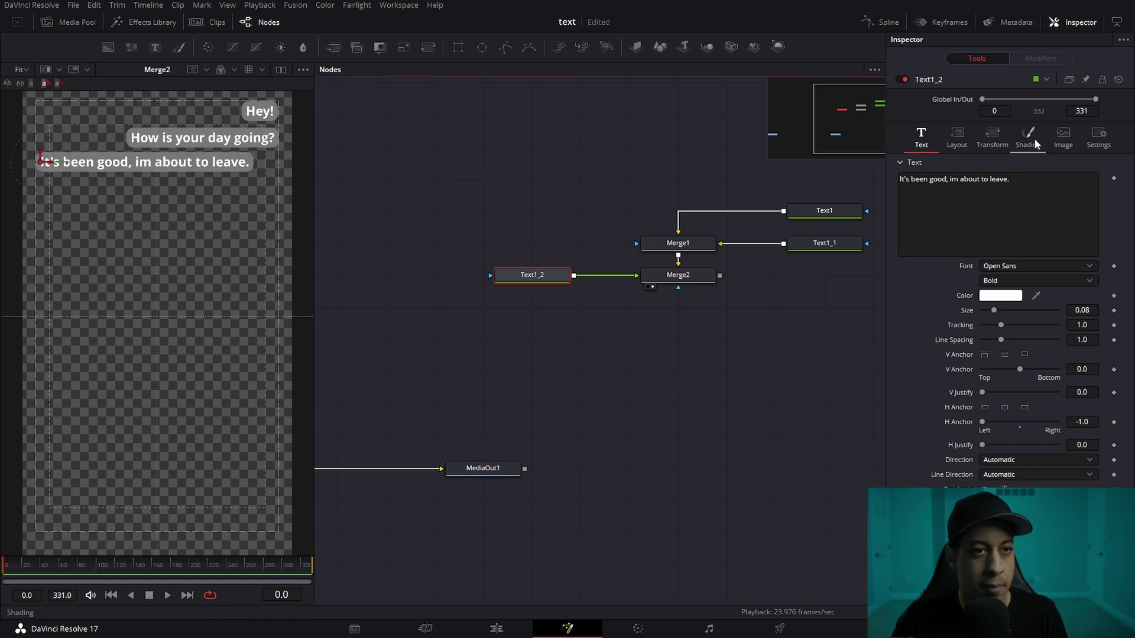
- Change the box color of the "It's been good, im about to leave." bubble to bright green
left_click(1028, 139)
left_click(1023, 358)
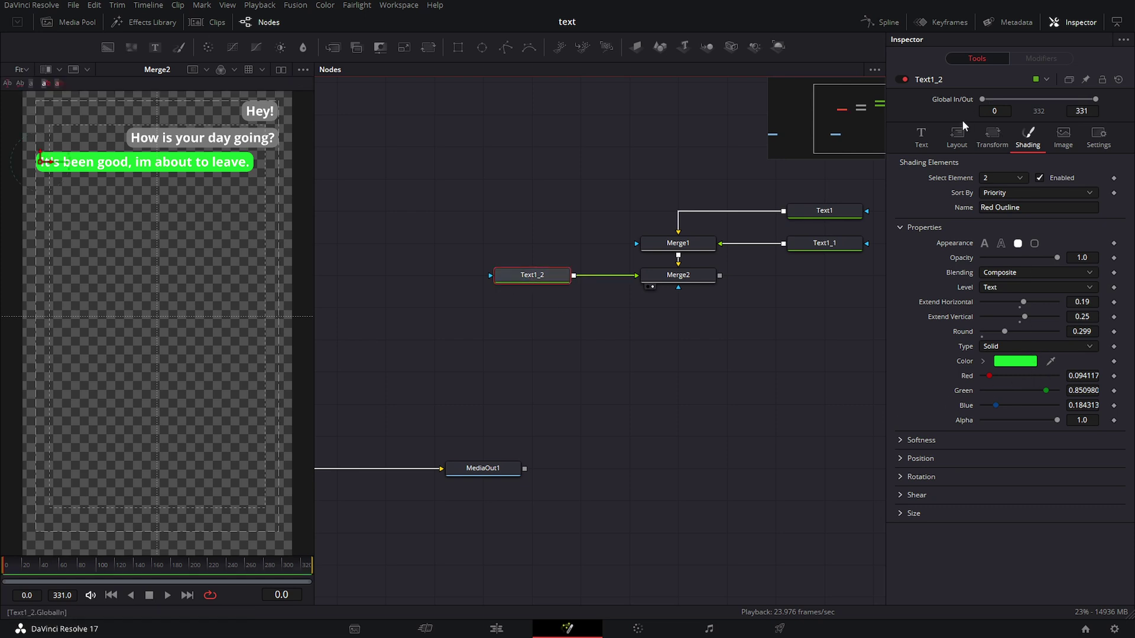
- Merge in another copy of the gray bubble reading "What should we do for dinner?", right-aligned below the green bubble
left_click(823, 245)
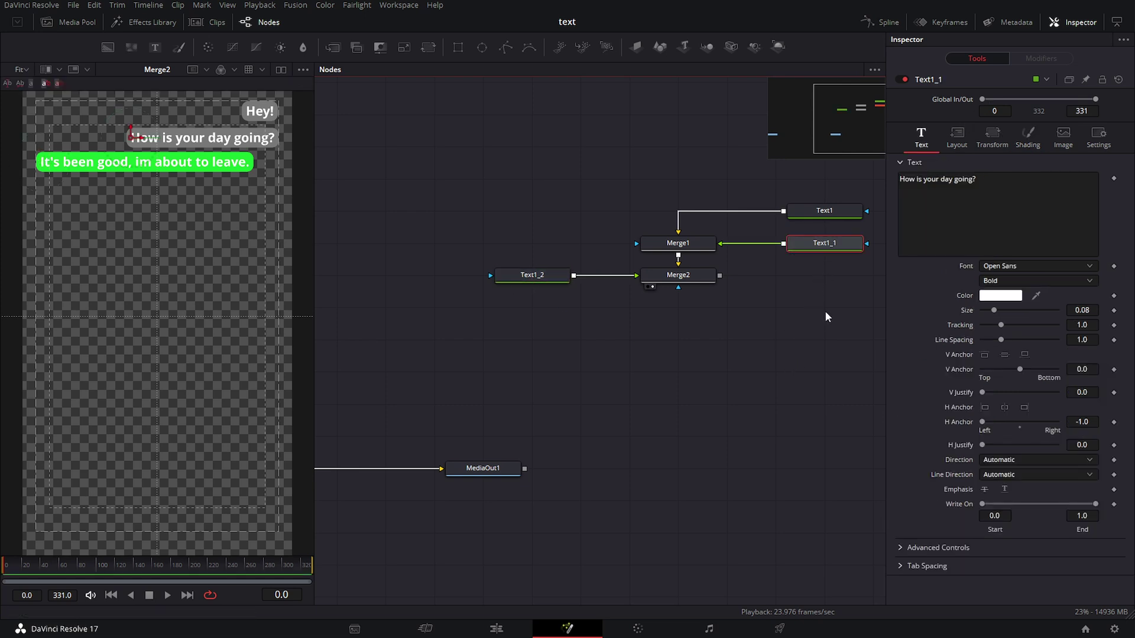
key("ctrl+v")
left_click_drag(733, 285, 721, 278)
left_click_drag(828, 307, 640, 315)
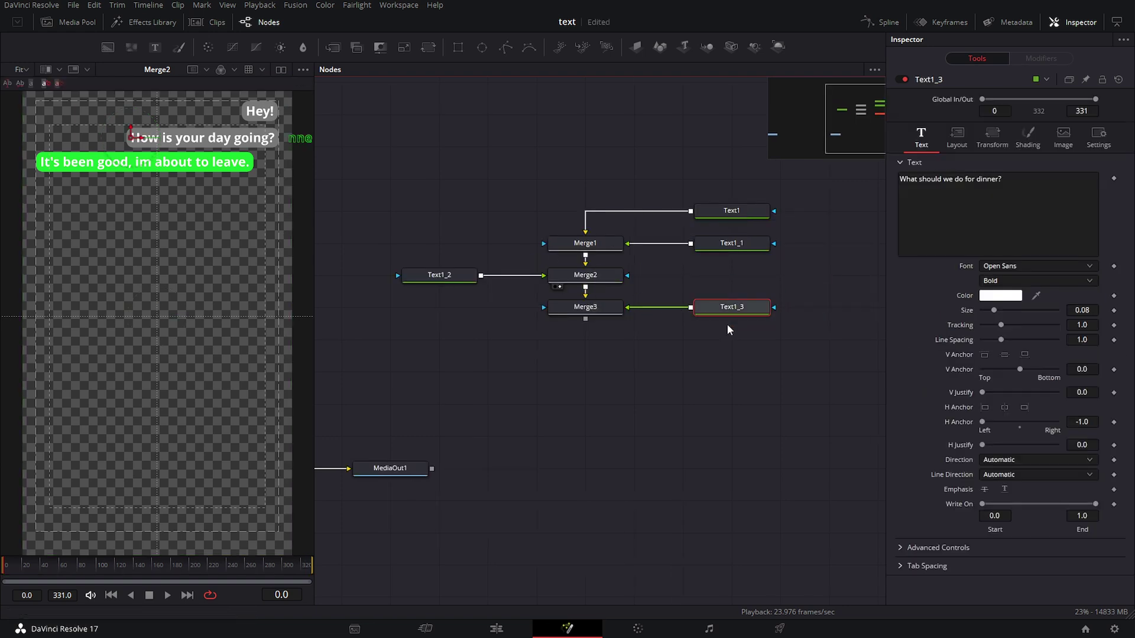
left_click_drag(585, 307, 135, 183)
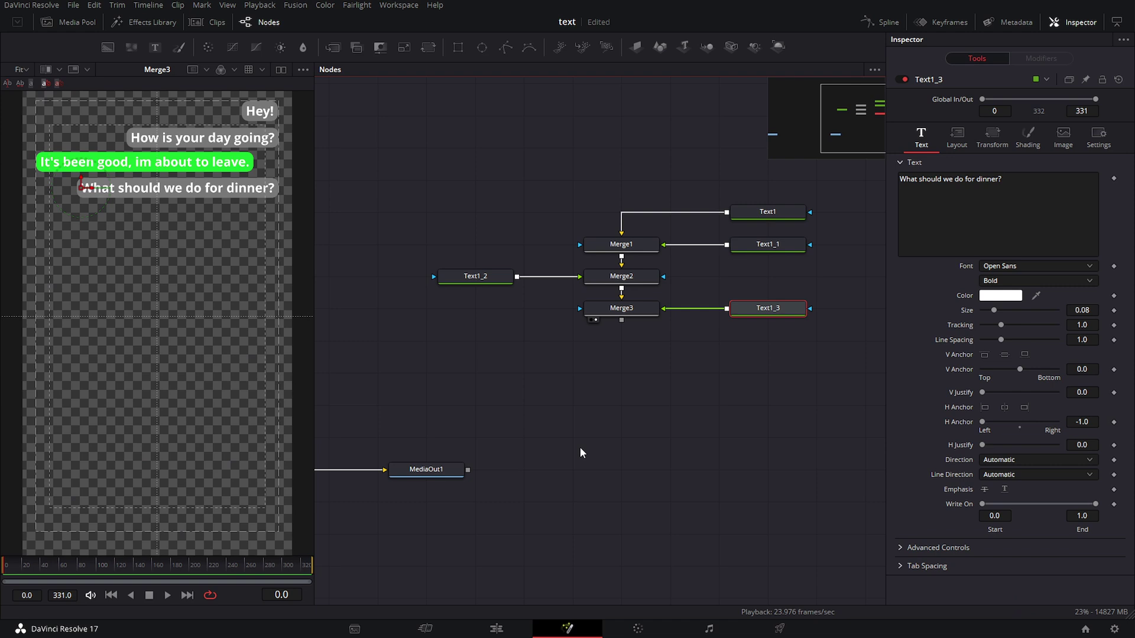
- Preview the MediaIn1 clip in the viewer and bring the whole node graph into sight
left_click_drag(515, 438, 689, 424)
scroll(651, 439, "up", 2)
left_click_drag(620, 463, 827, 461)
left_click_drag(705, 418, 532, 348)
scroll(557, 348, "down", 5)
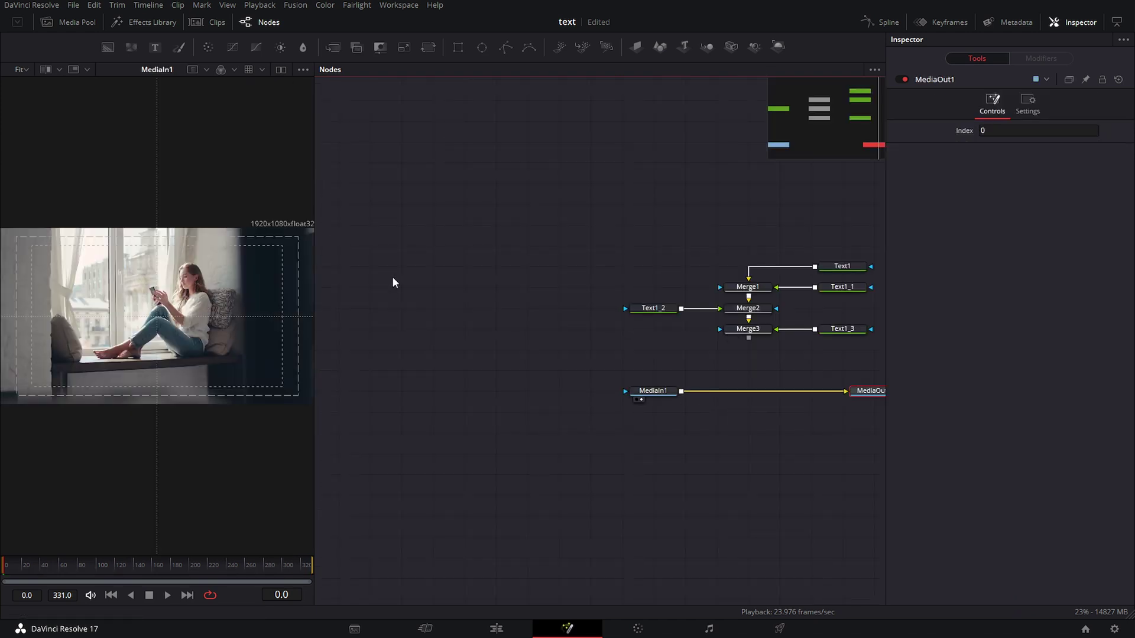
left_click_drag(716, 452, 603, 445)
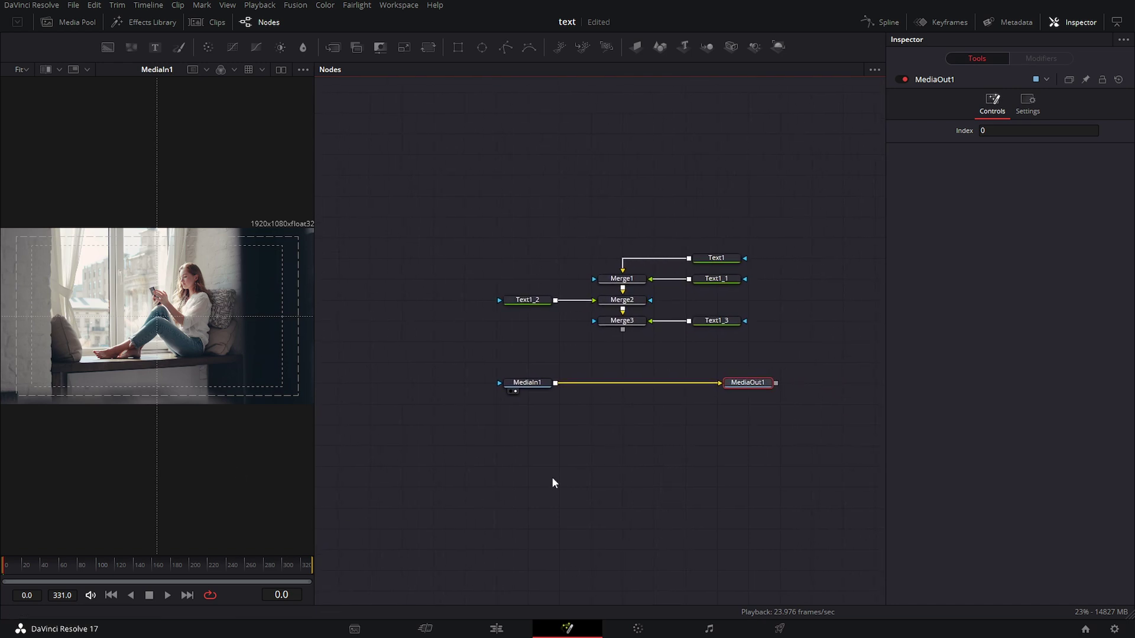
- Show the keyframe timeline with MediaIn1's audio tracks expanded and play the clip to draw the notification sound waveforms
left_click(940, 23)
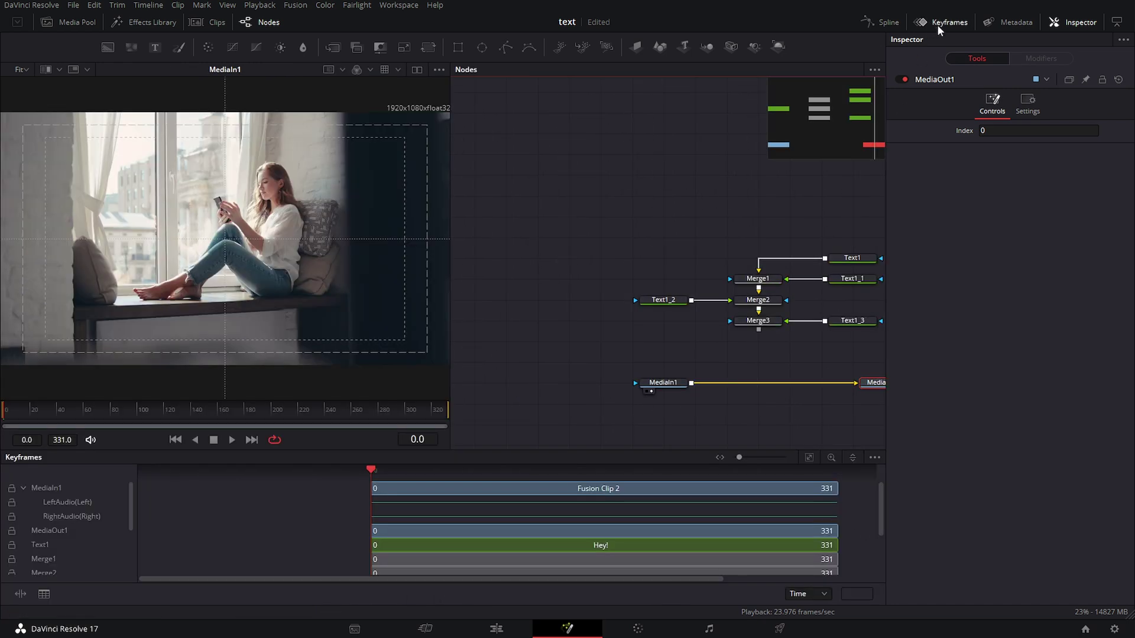
key("space")
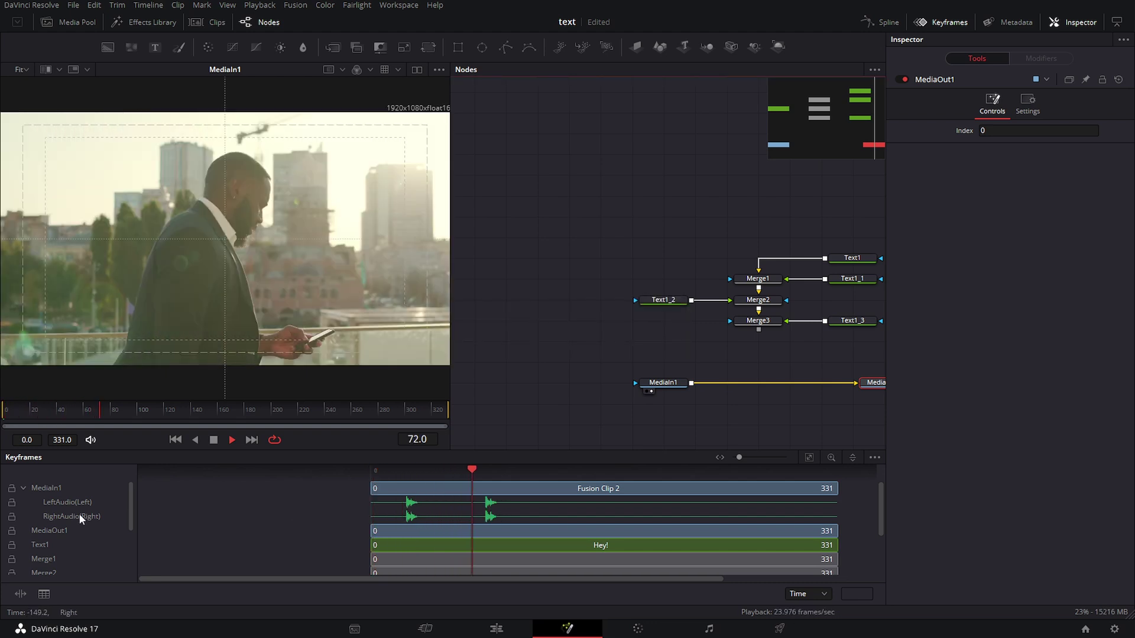
left_click(23, 488)
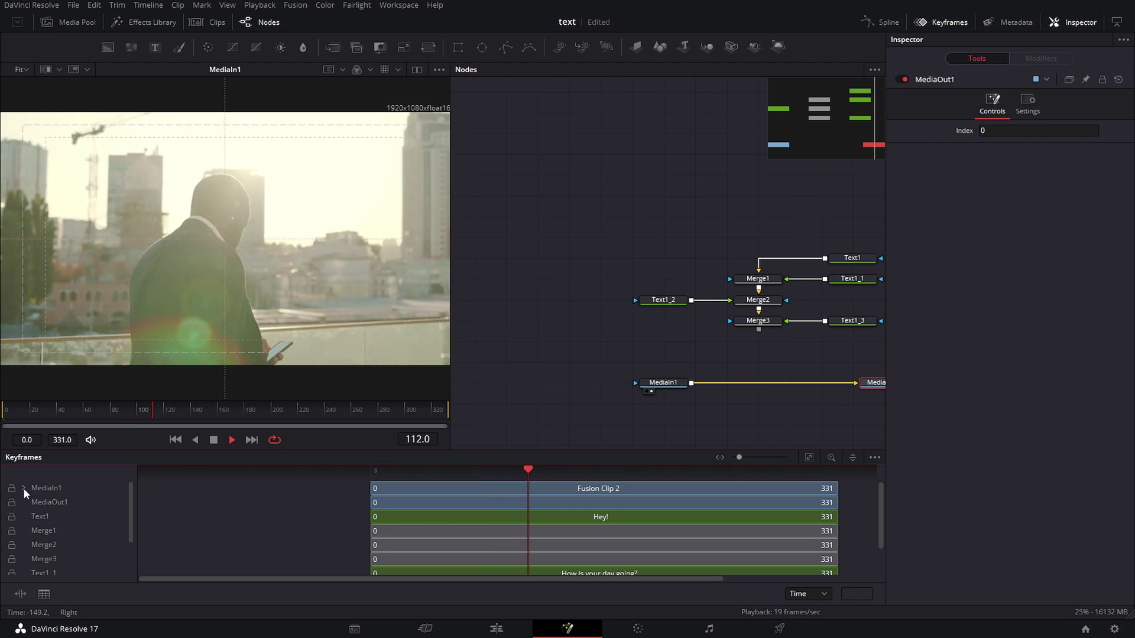
left_click(23, 488)
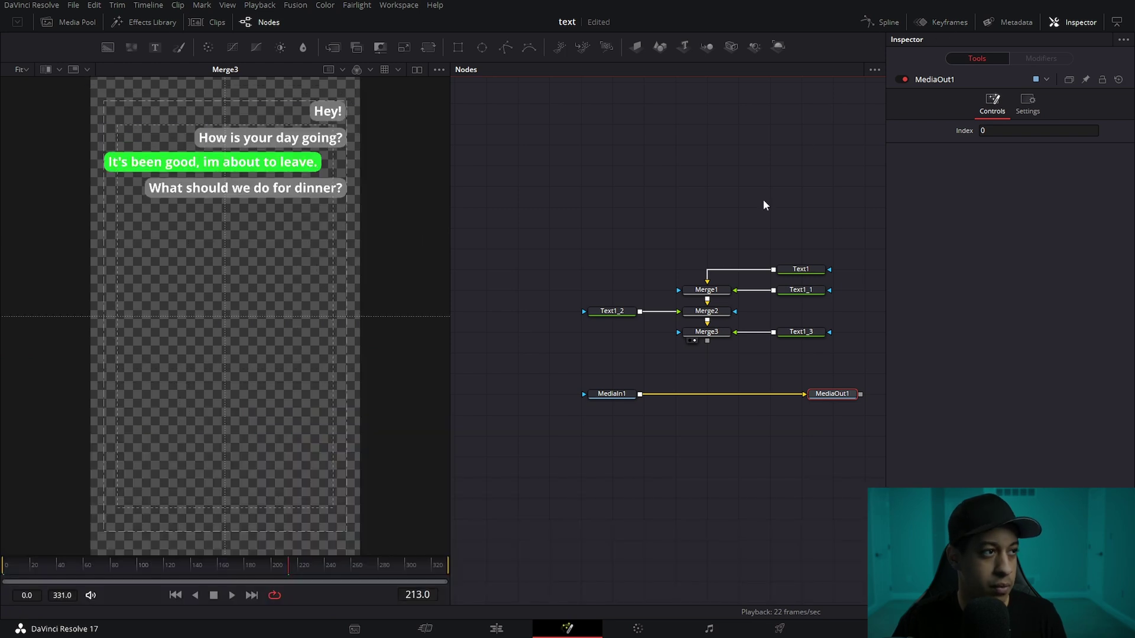
- Add a Center position keyframe to the "Hey!" text at frame 26, where the first notification sound starts
left_click_drag(674, 220, 627, 214)
left_click(942, 25)
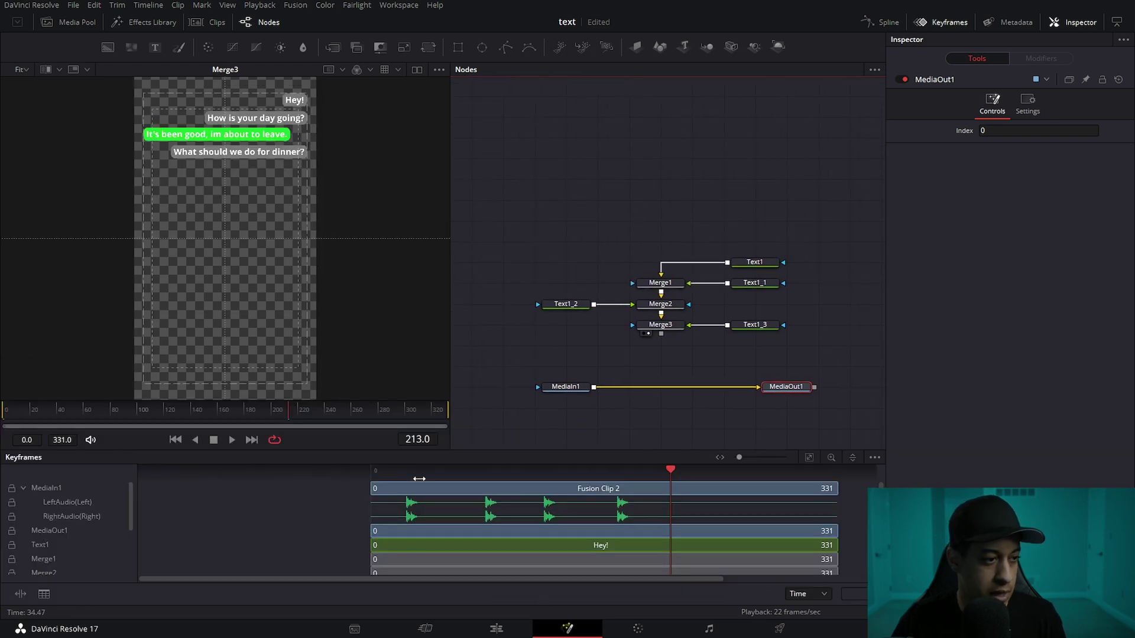
left_click_drag(670, 470, 406, 471)
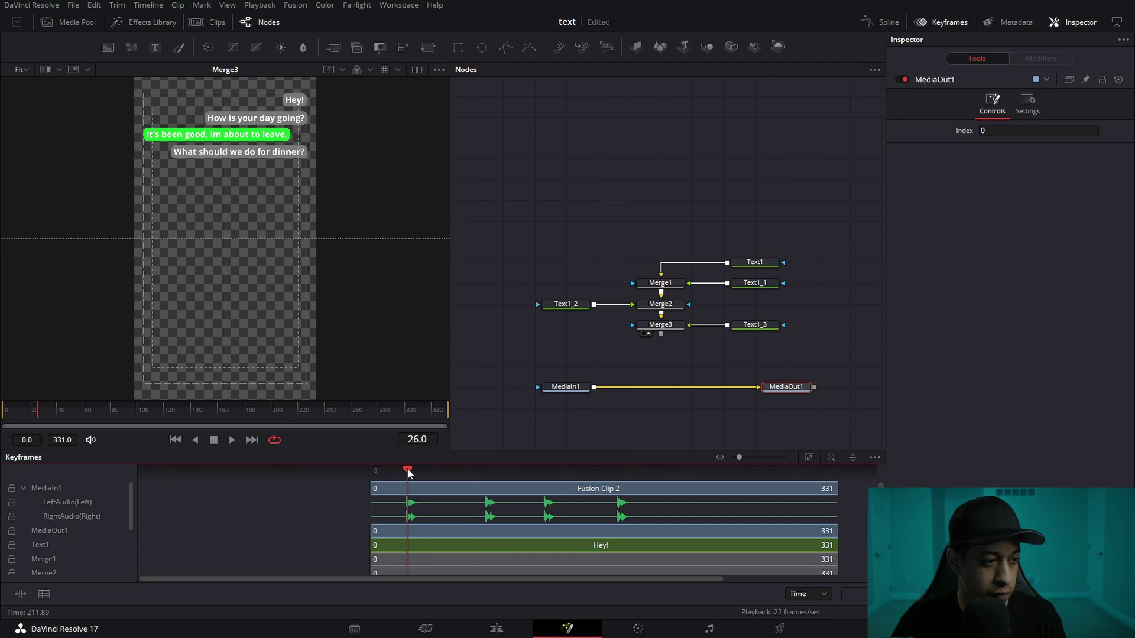
scroll(679, 343, "up", 2)
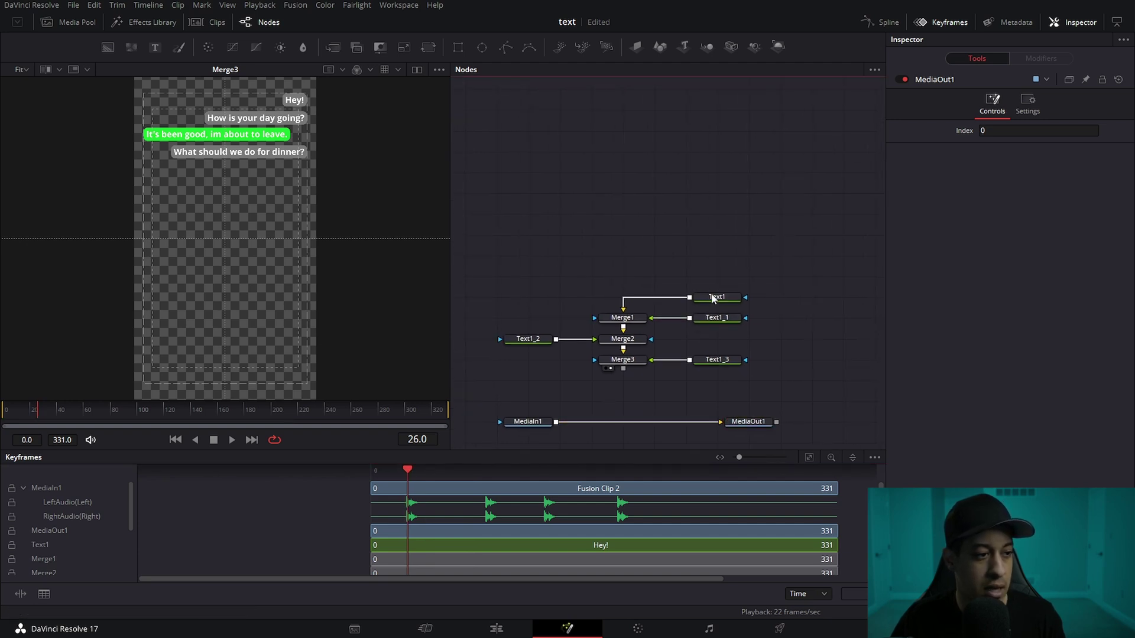
left_click(712, 298)
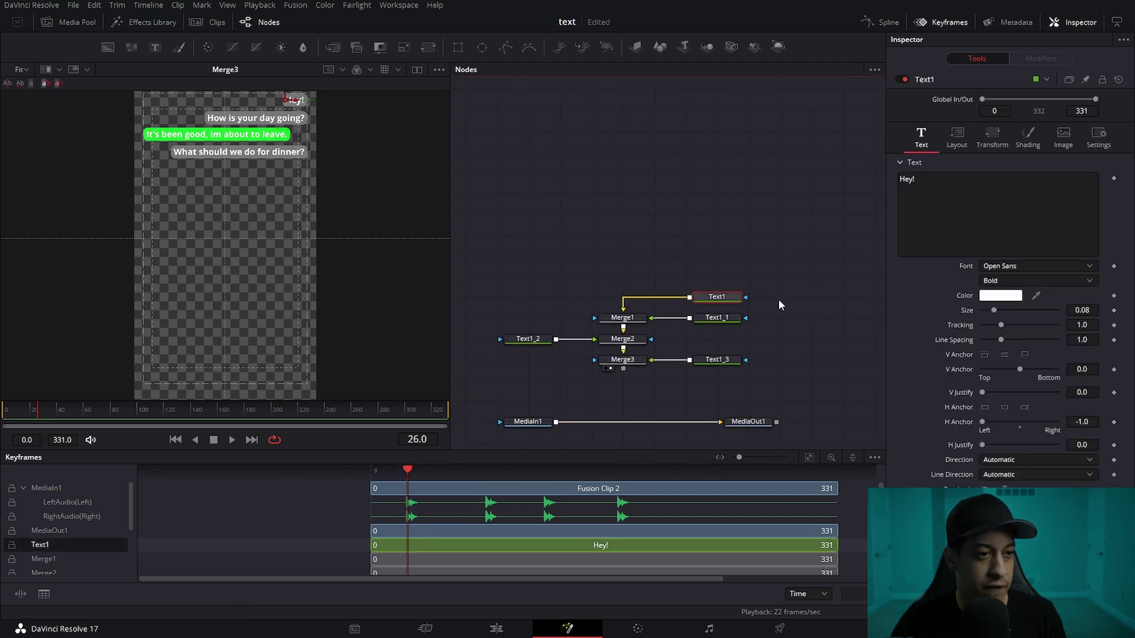
left_click(957, 137)
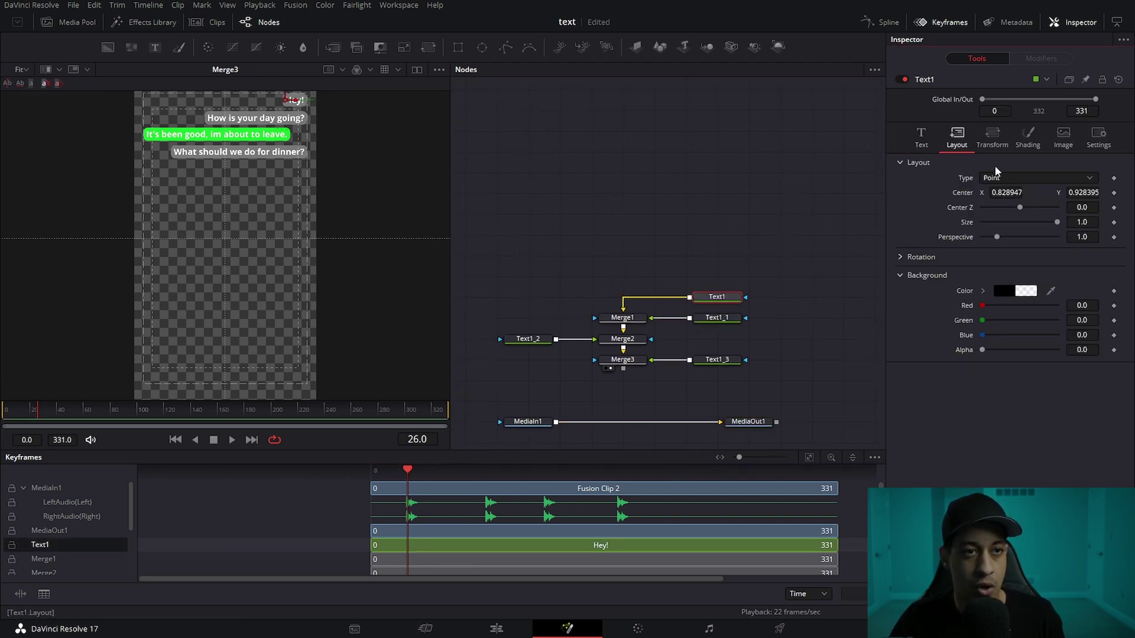
left_click(1114, 194)
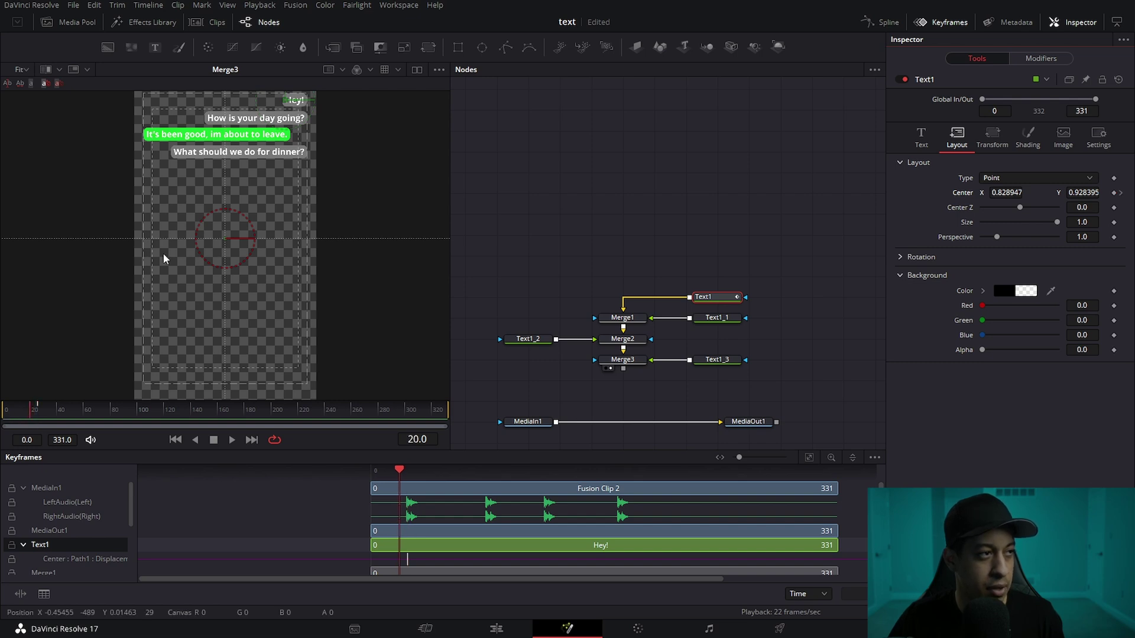
- Move the "Hey!" text beyond the frame's right edge, to about X 1.41, at frame 20 and enable its motion blur
left_click_drag(296, 104, 402, 110)
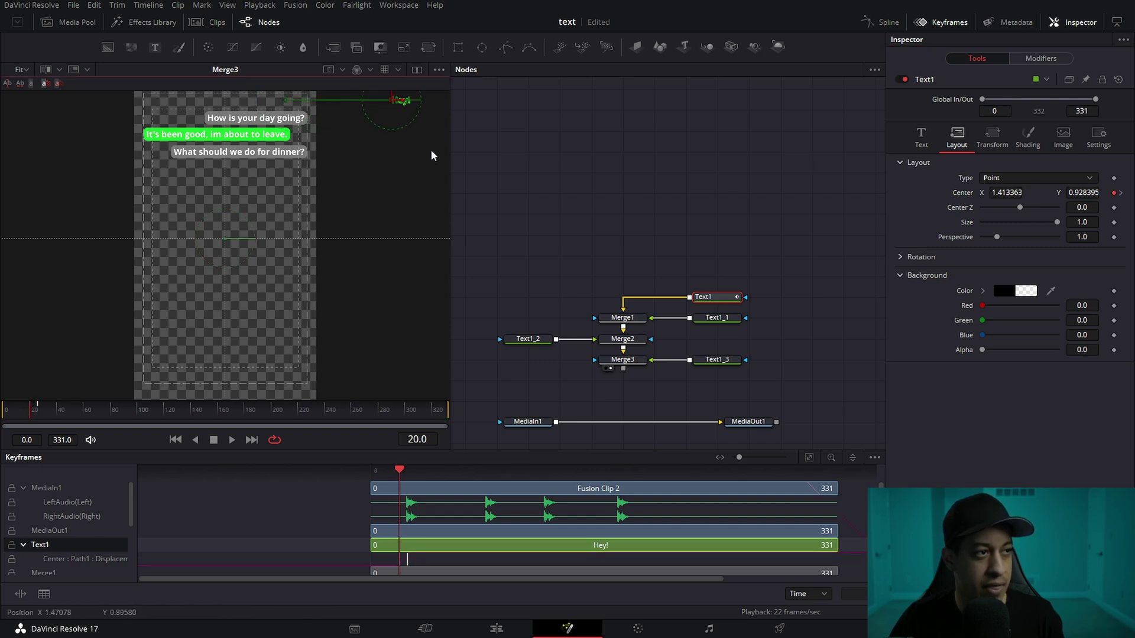
left_click(1095, 140)
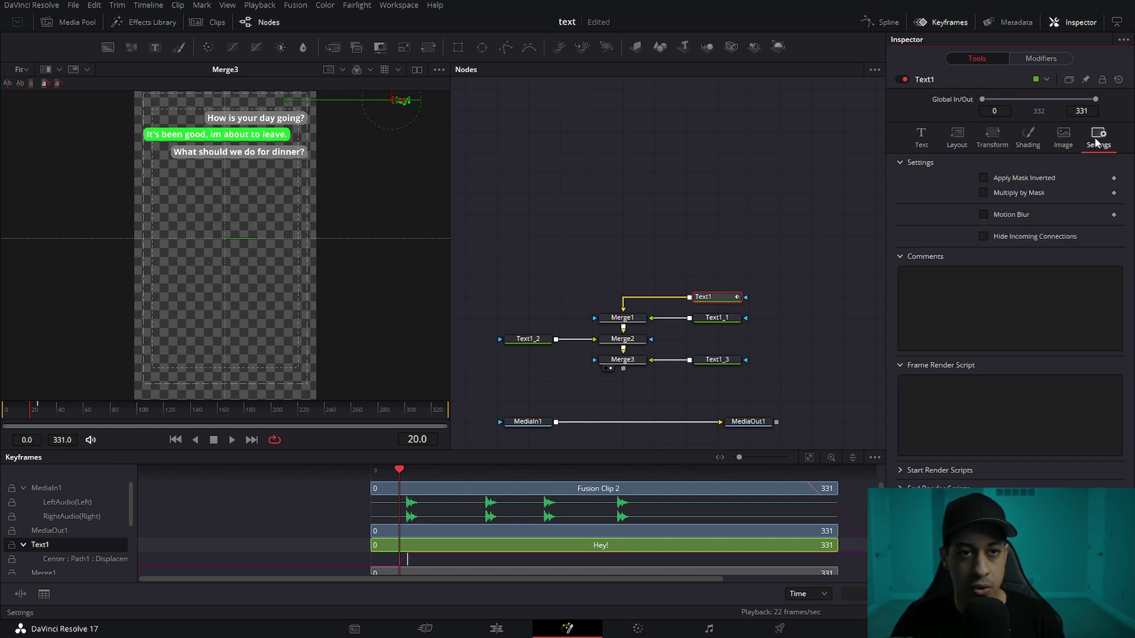
left_click(1023, 217)
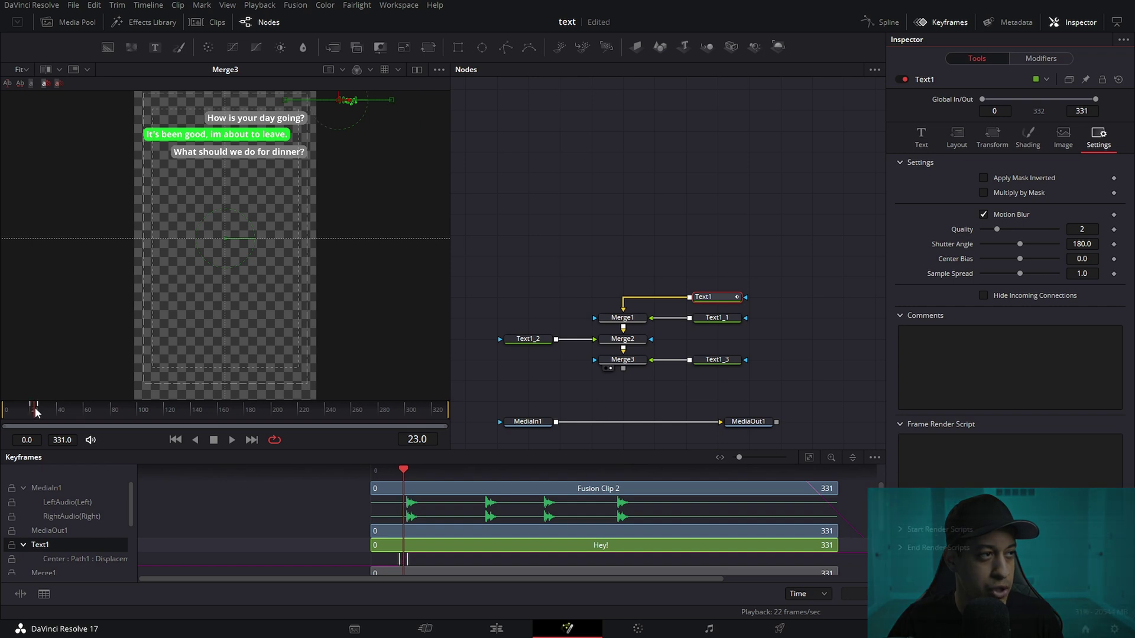
left_click_drag(36, 412, 40, 414)
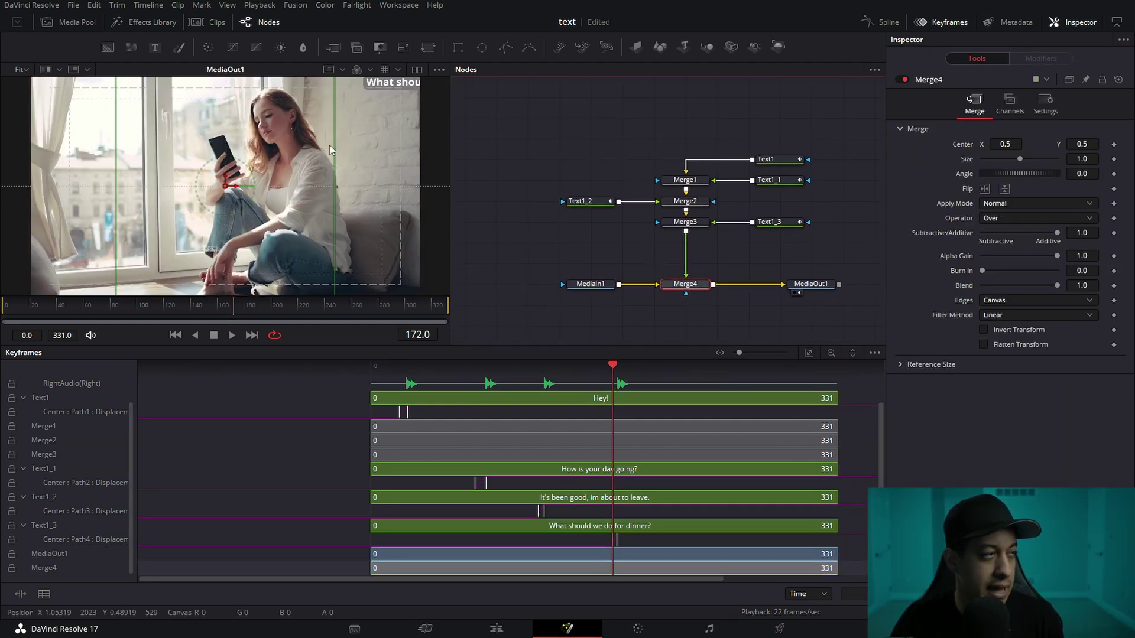
- Fit MediaOut1 in an enlarged viewer and scale the message overlay to 0.42 in Merge4
left_click(27, 71)
left_click(22, 81)
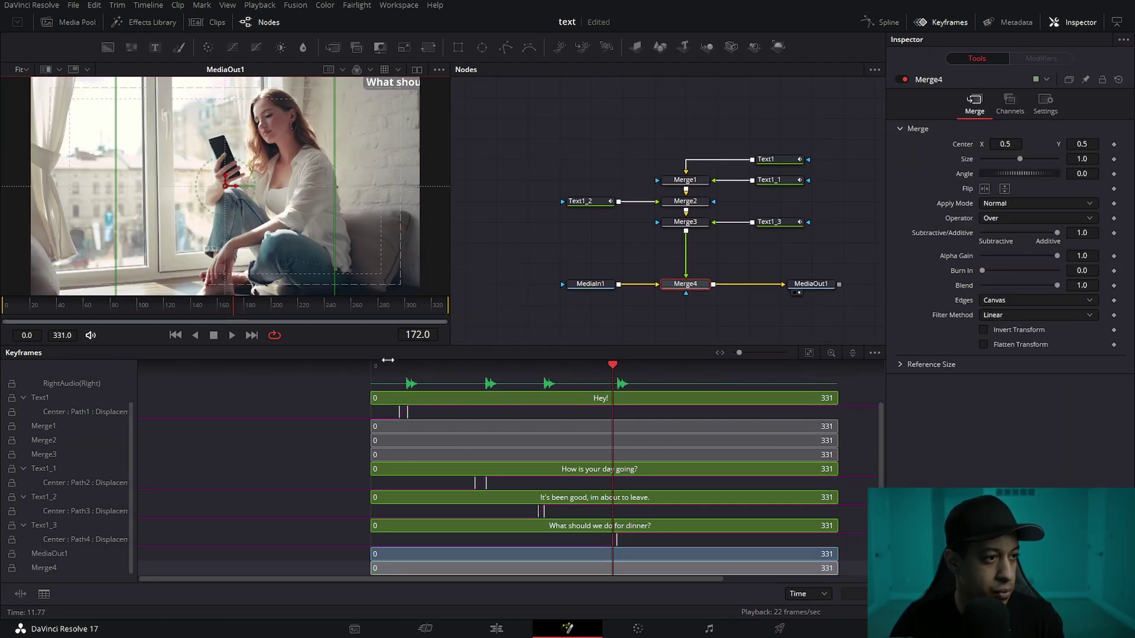
left_click_drag(380, 346, 380, 424)
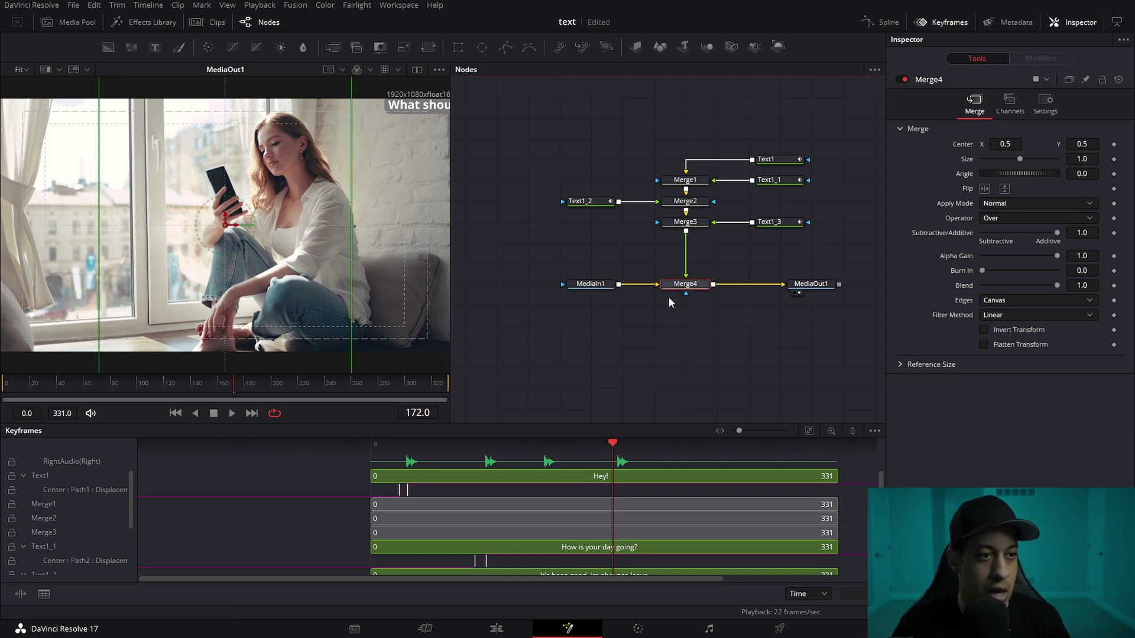
left_click_drag(1019, 161, 998, 163)
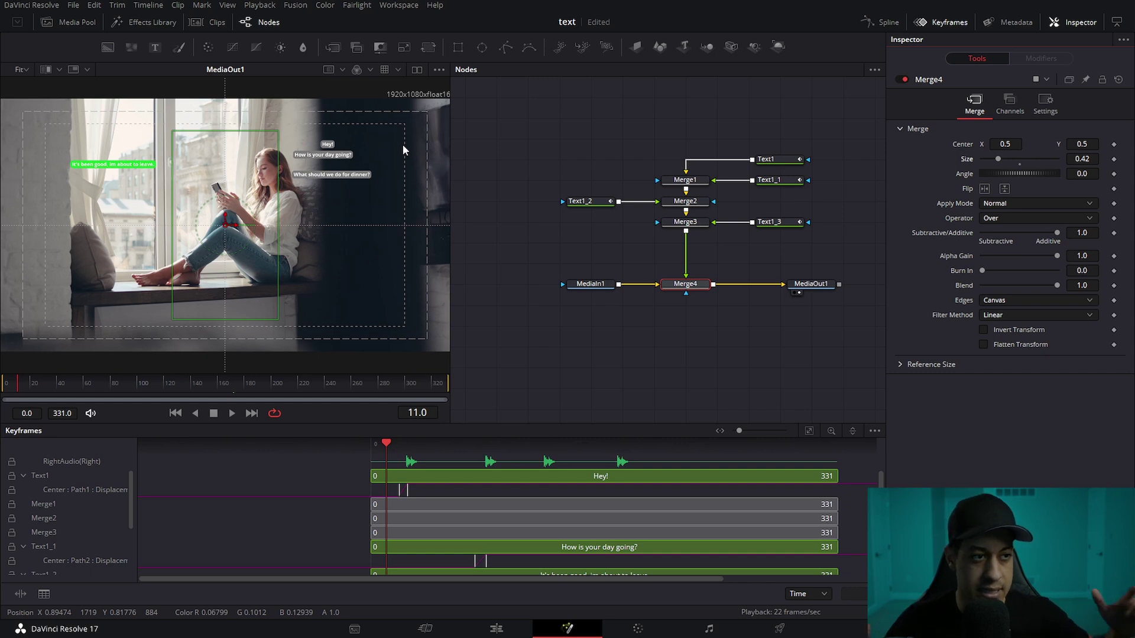
- Move MediaIn1 down, add a Background node above it named Blank, and set its alpha to 0
left_click_drag(594, 285, 596, 347)
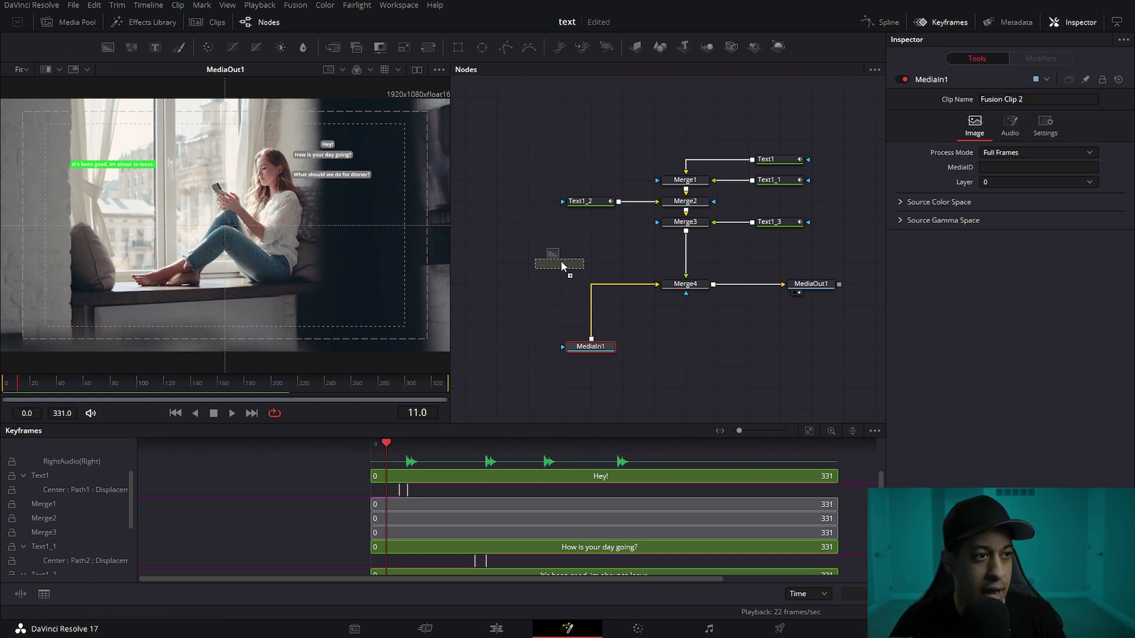
left_click_drag(560, 260, 559, 264)
key("F2")
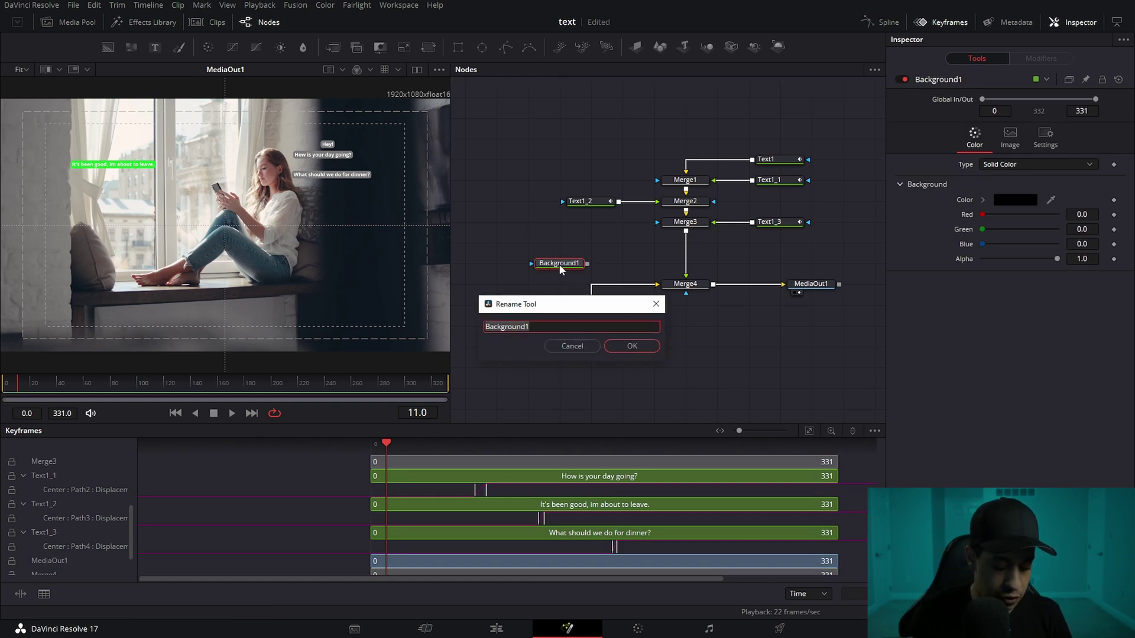
type("Blank")
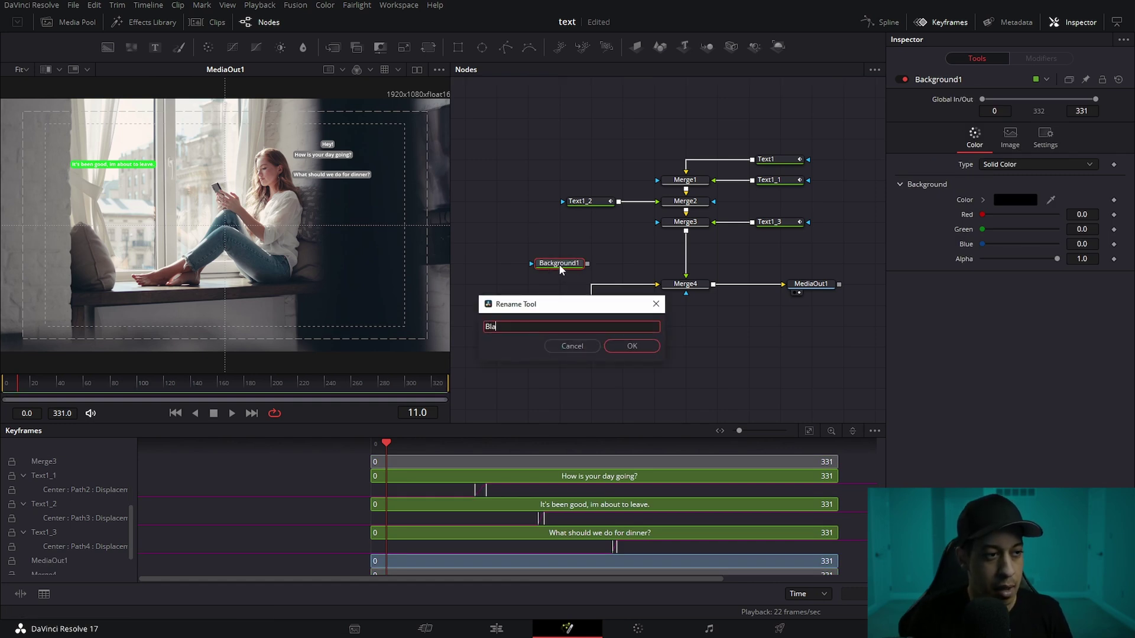
key("Return")
left_click_drag(1057, 260, 877, 267)
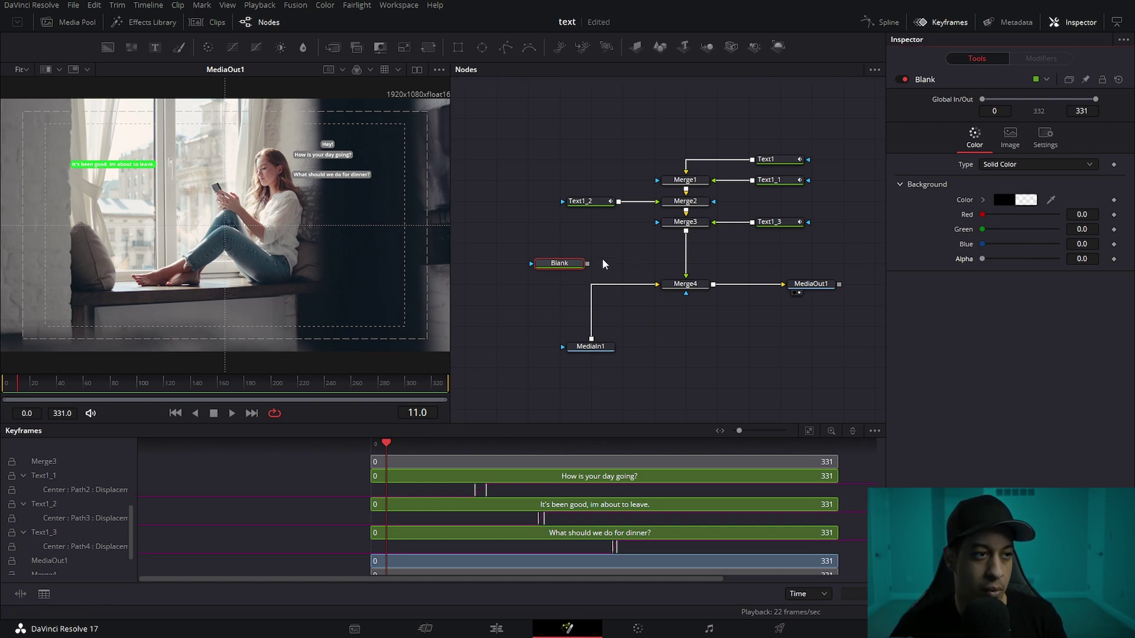
- Connect Blank as Merge4's background in place of MediaIn1 and set its resolution to 1080 by 1920
left_click_drag(587, 265, 317, 162)
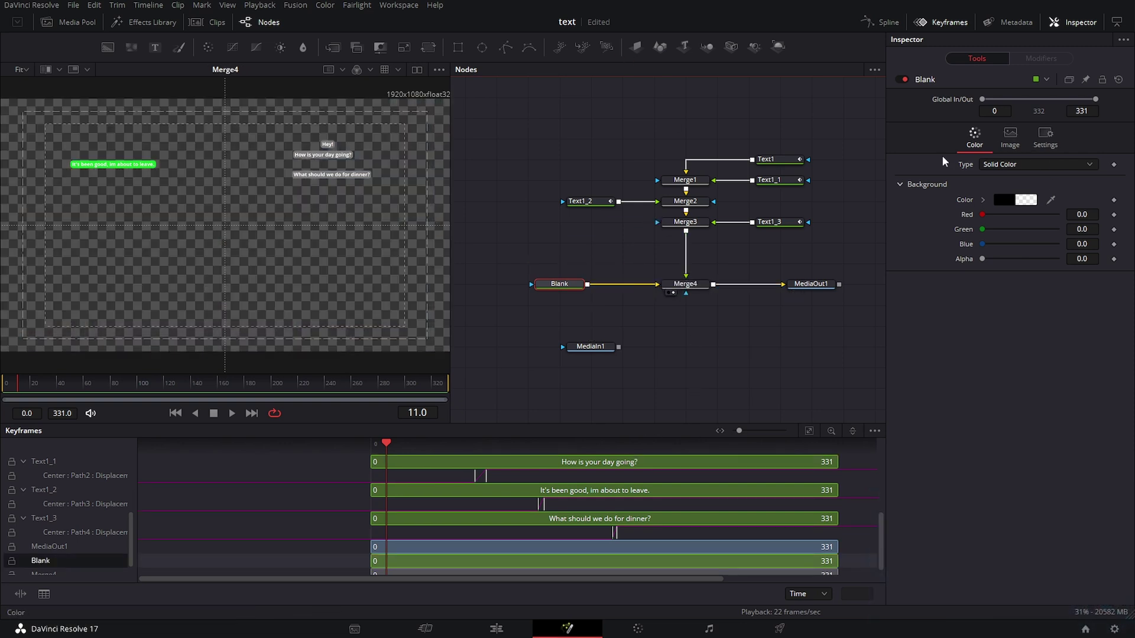
left_click(1003, 148)
double_click(1090, 200)
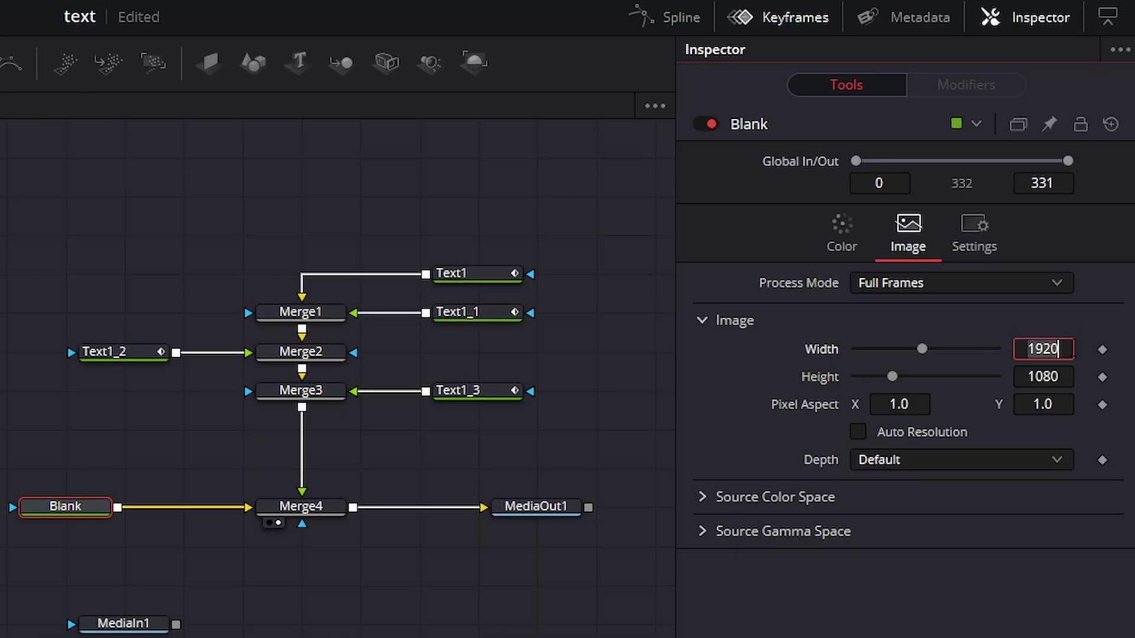
key("Tab")
type("19")
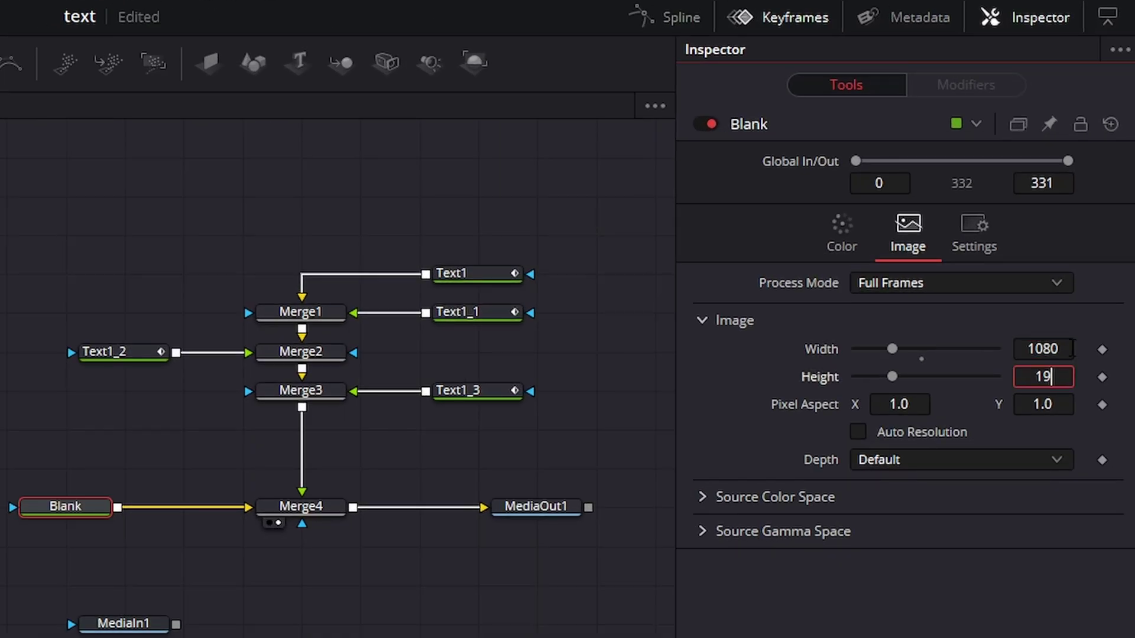
type("20")
key("Tab")
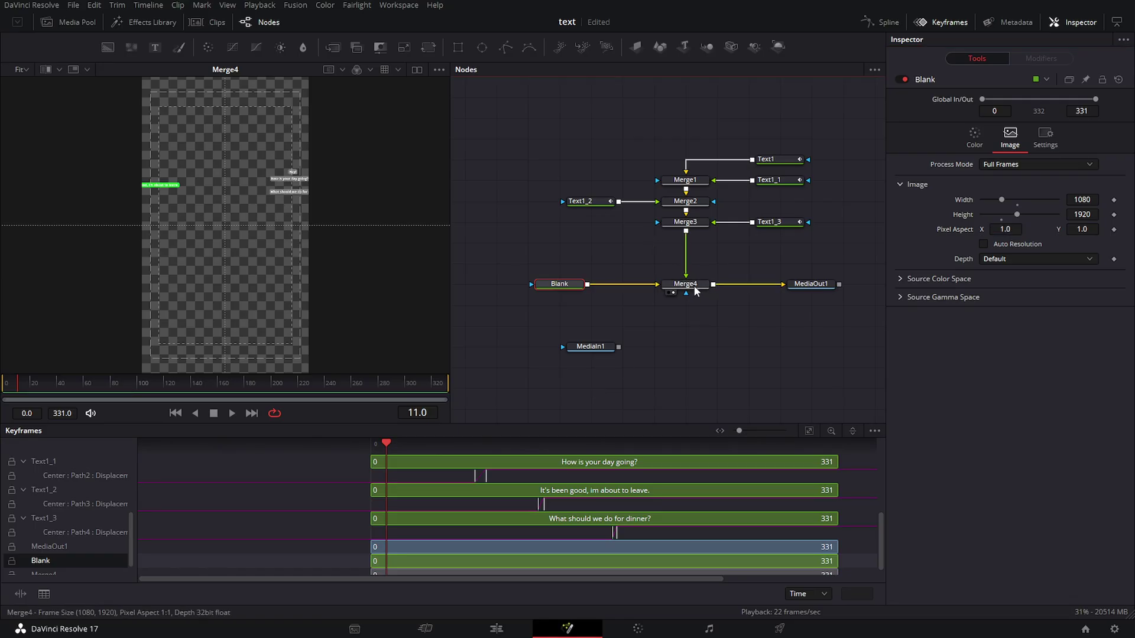
- Reset Merge4's size to 1.0 and mask it with a Rectangle whose width and height are 1.0
left_click(284, 512)
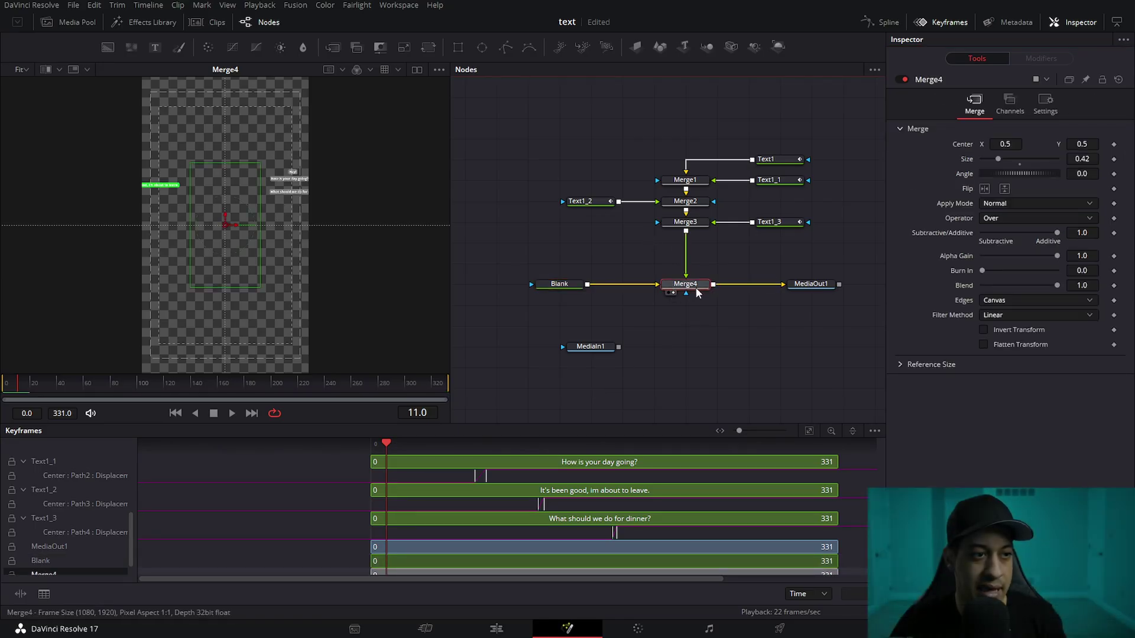
double_click(970, 163)
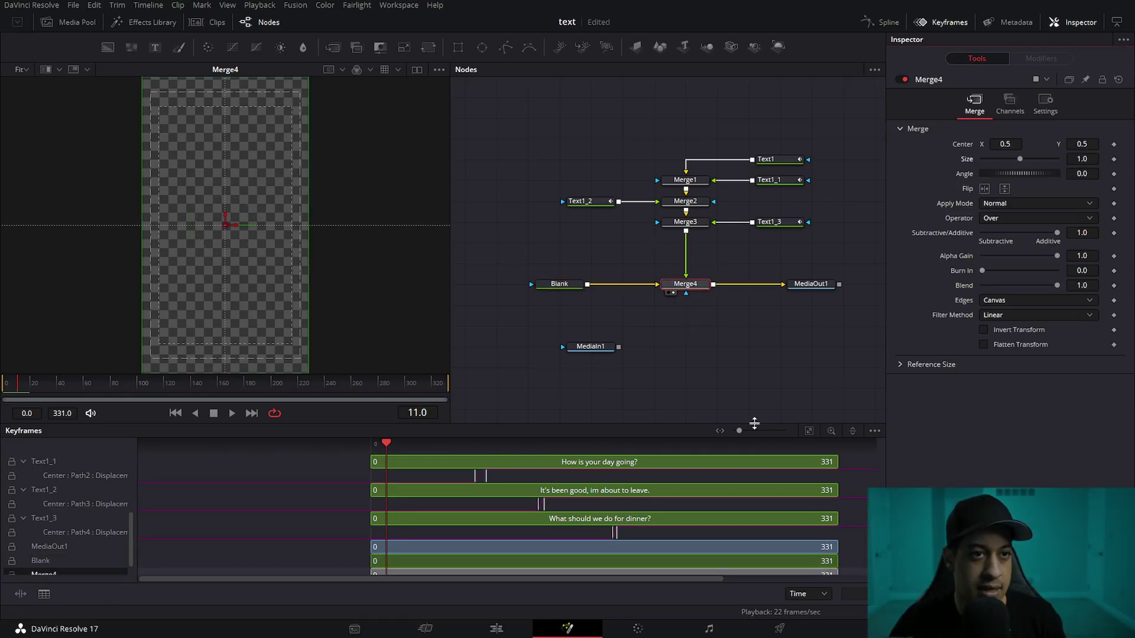
left_click(457, 47)
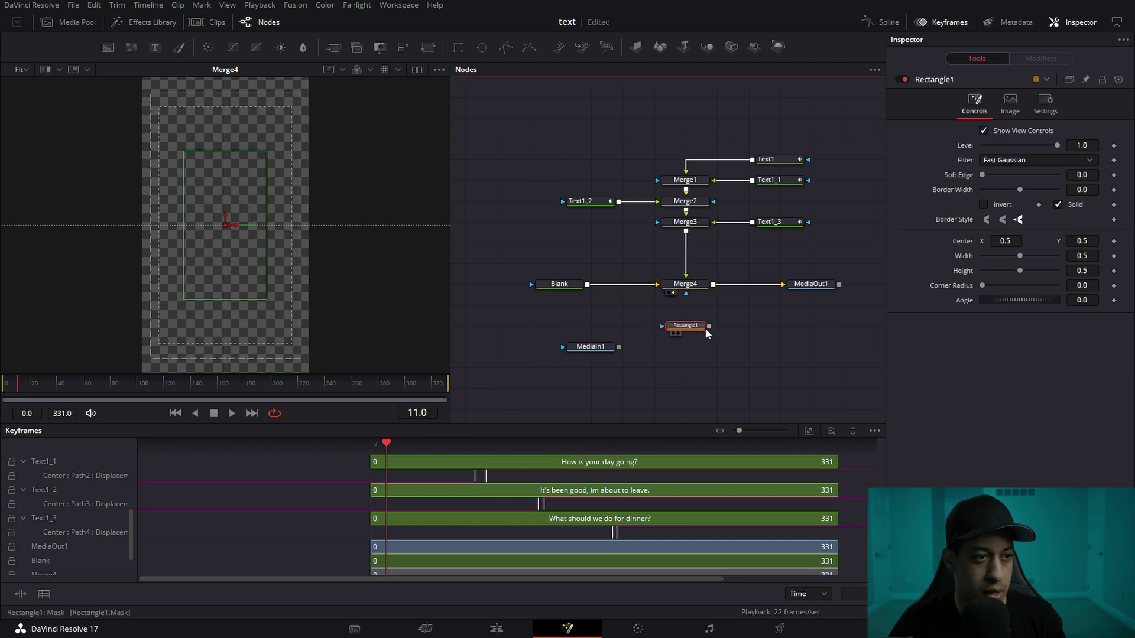
left_click_drag(694, 294, 687, 292)
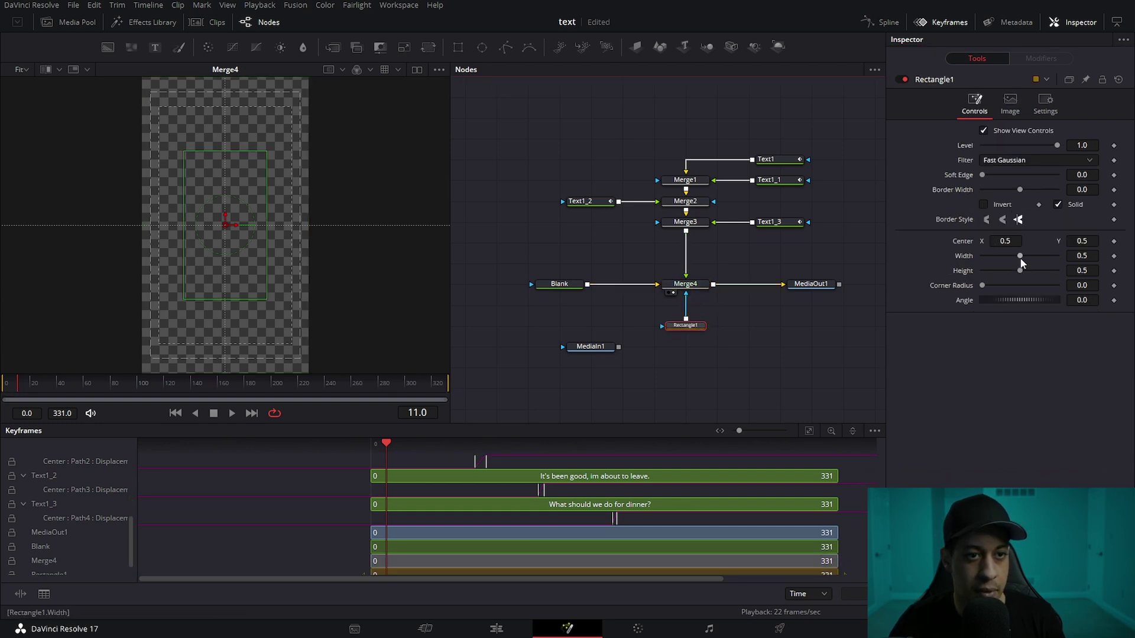
left_click_drag(1020, 256, 1058, 256)
left_click(673, 347)
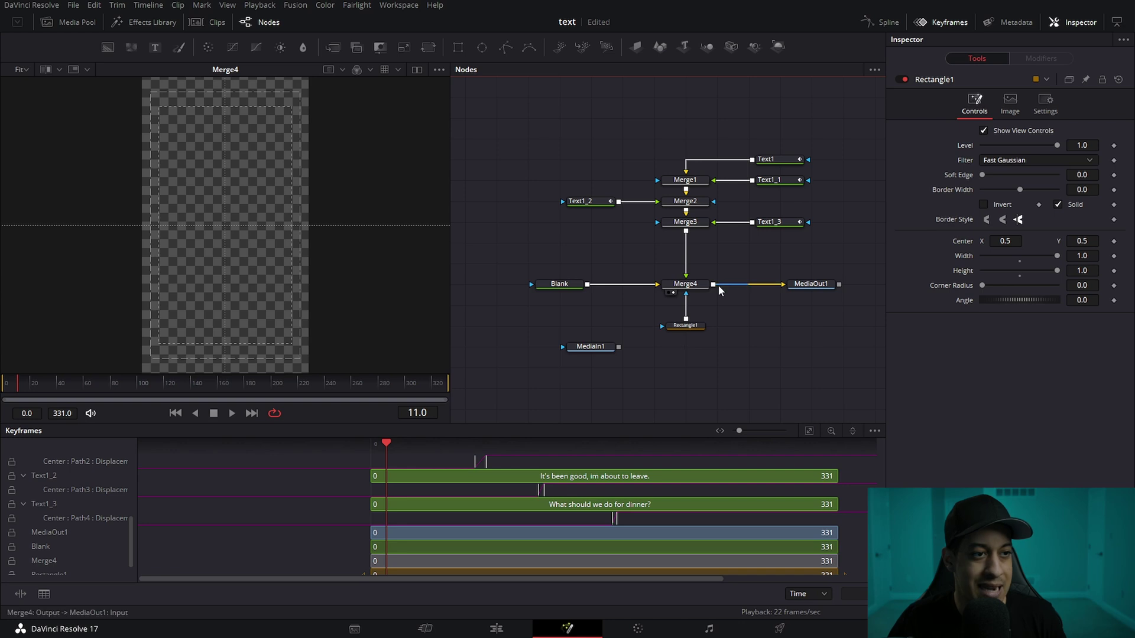
left_click_drag(686, 335, 560, 314)
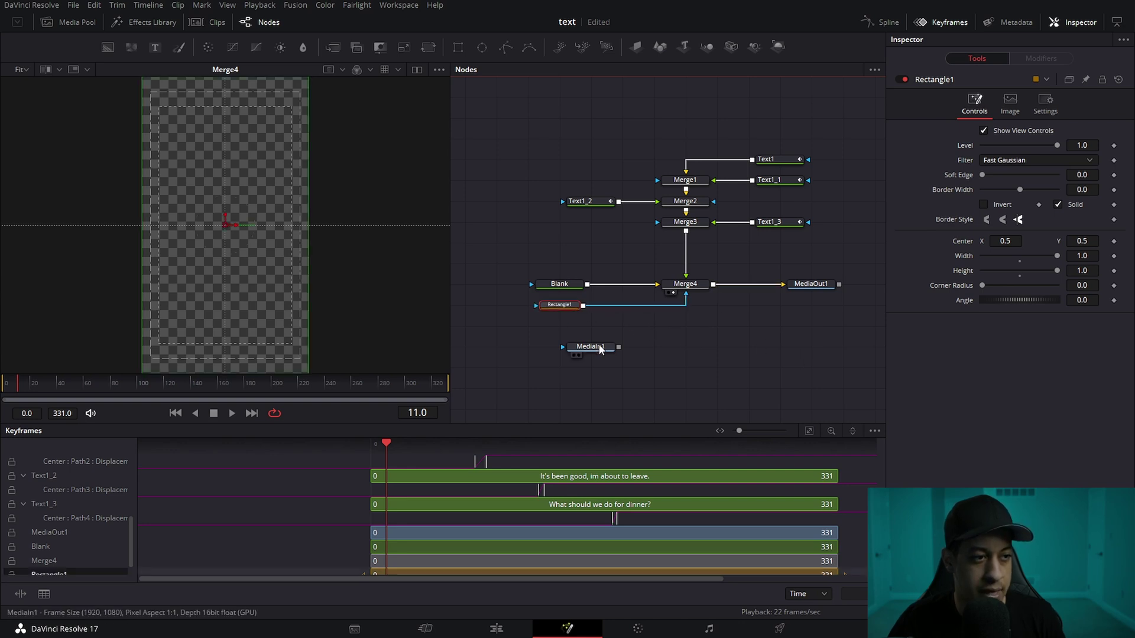
- Merge the Merge4 output over MediaIn1 with a new Merge node, view it, and scale the overlay to 0.39
left_click_drag(598, 348, 441, 243)
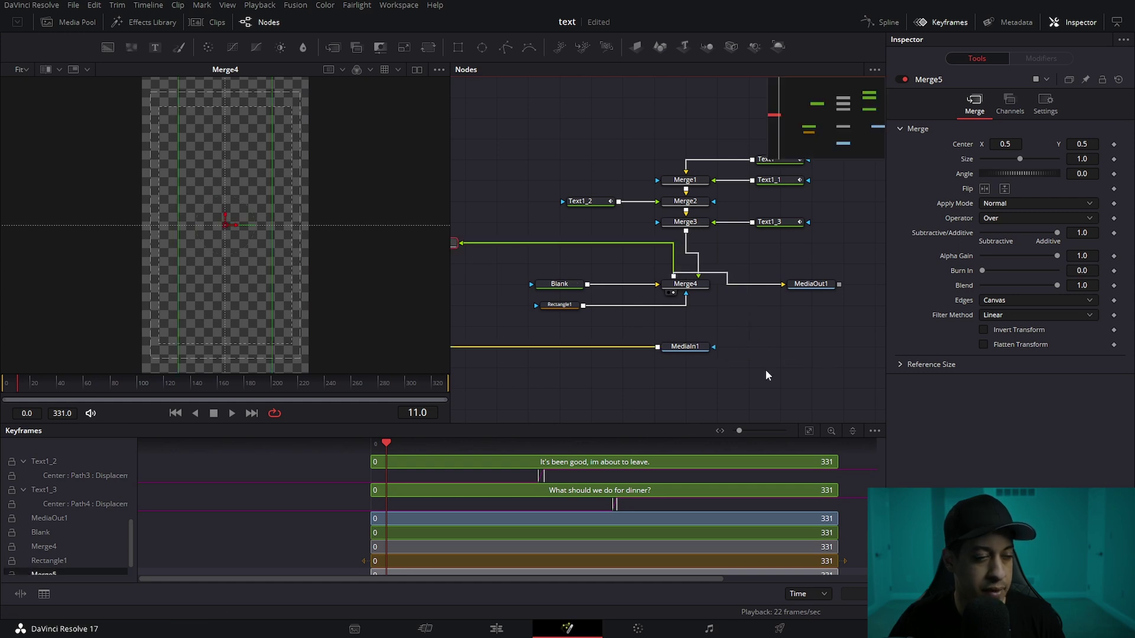
key("ctrl+z")
key("1")
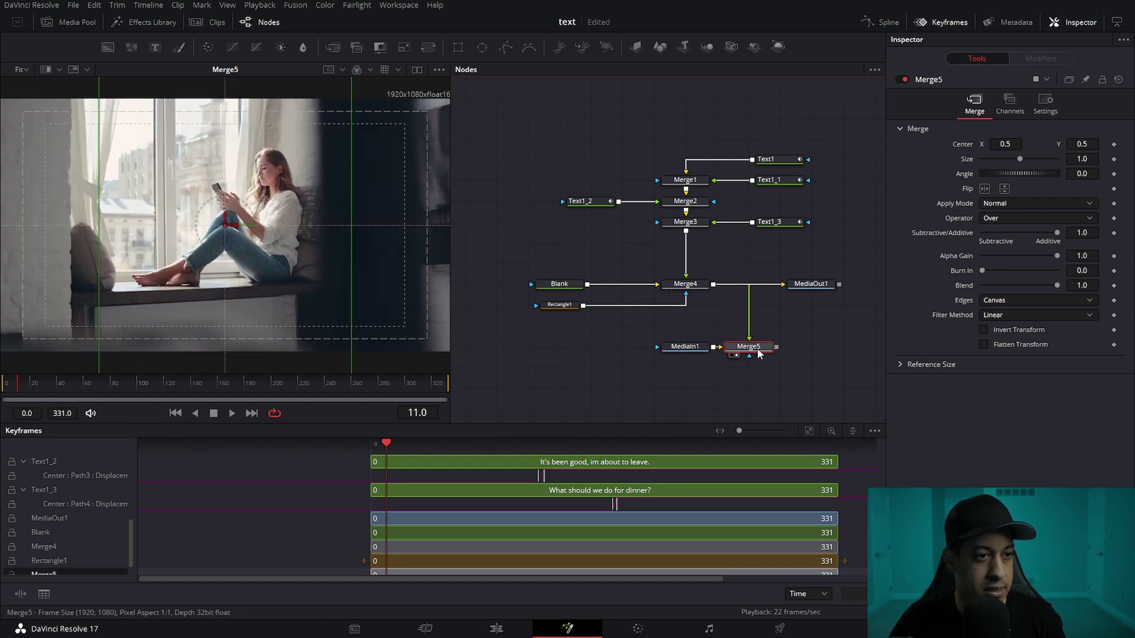
left_click_drag(1019, 160, 1007, 160)
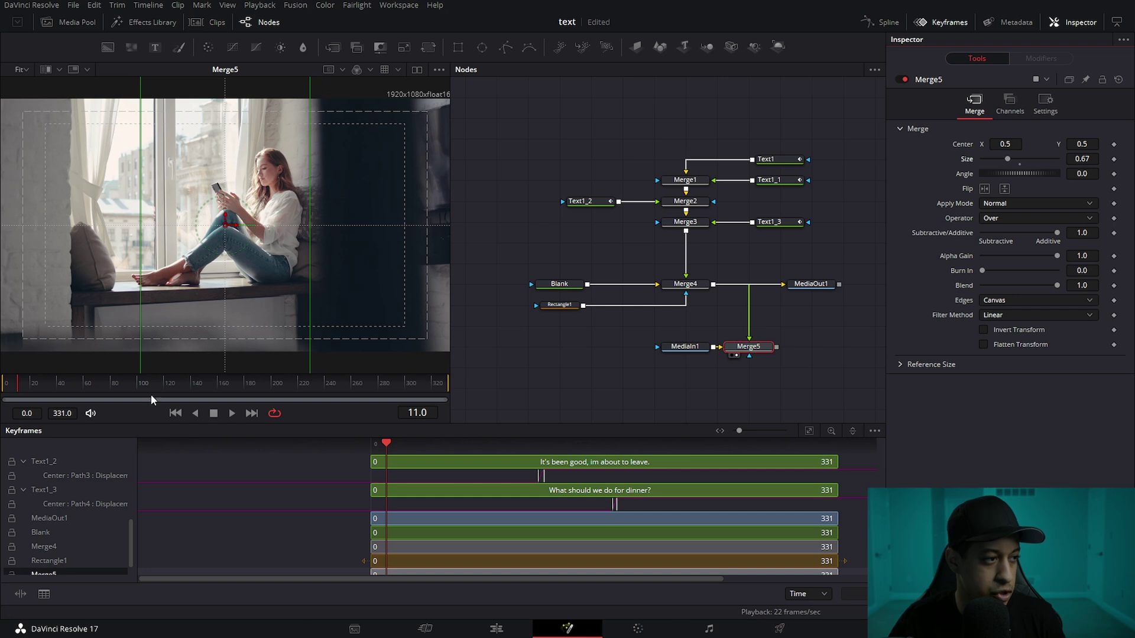
left_click(168, 384)
left_click_drag(1008, 158, 998, 158)
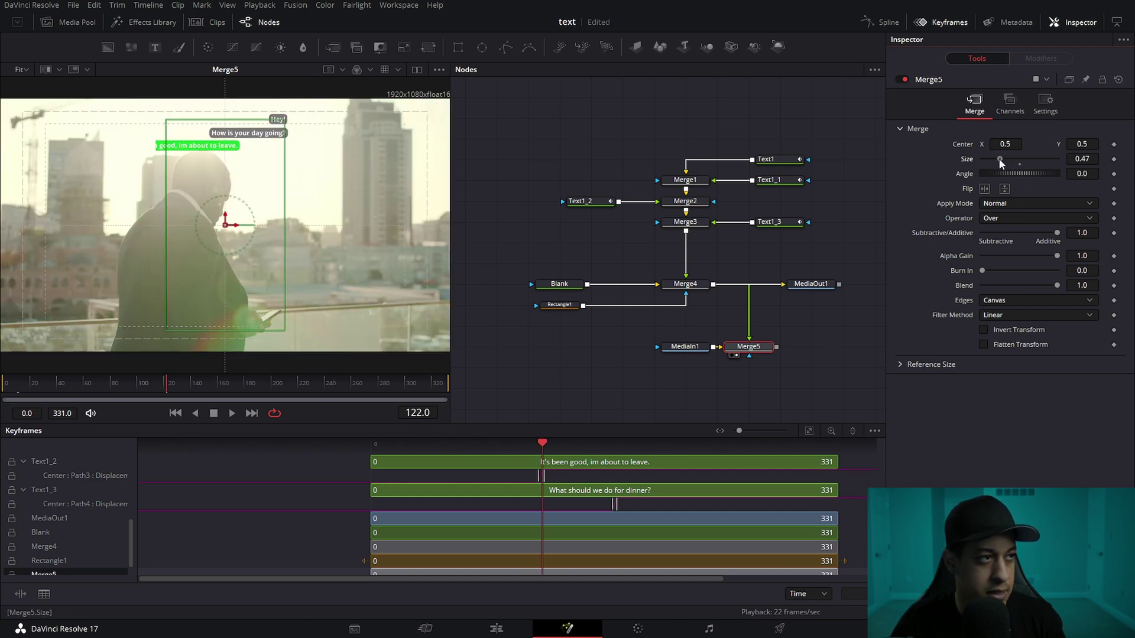
- Play the composite from the start and try repositioning the message overlay over the clip, undoing the move
left_click(6, 388)
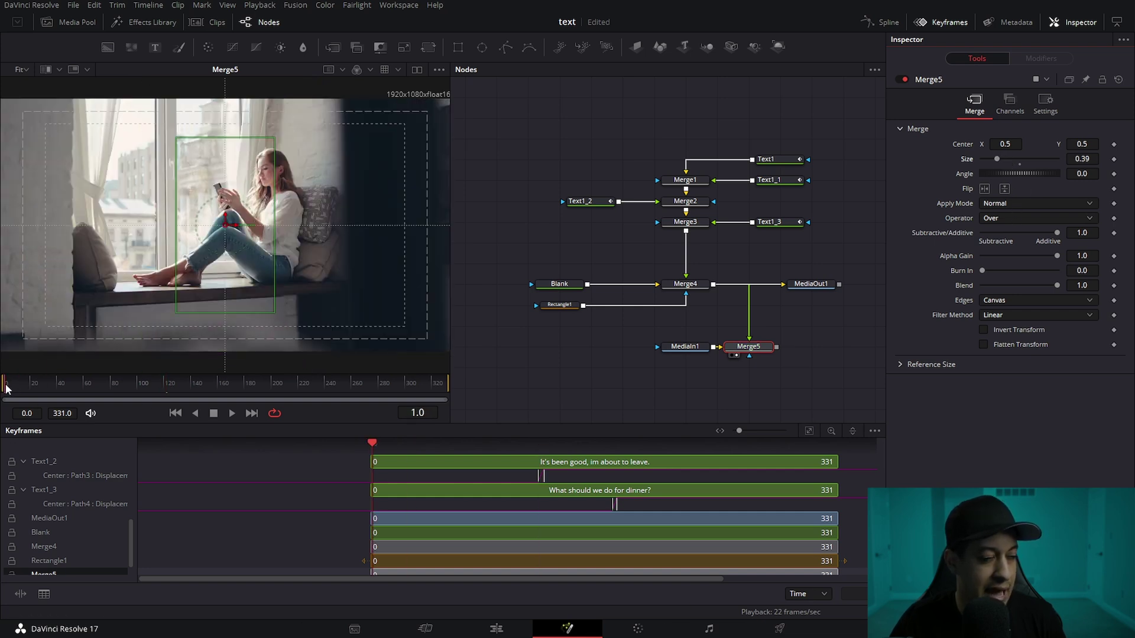
key("space")
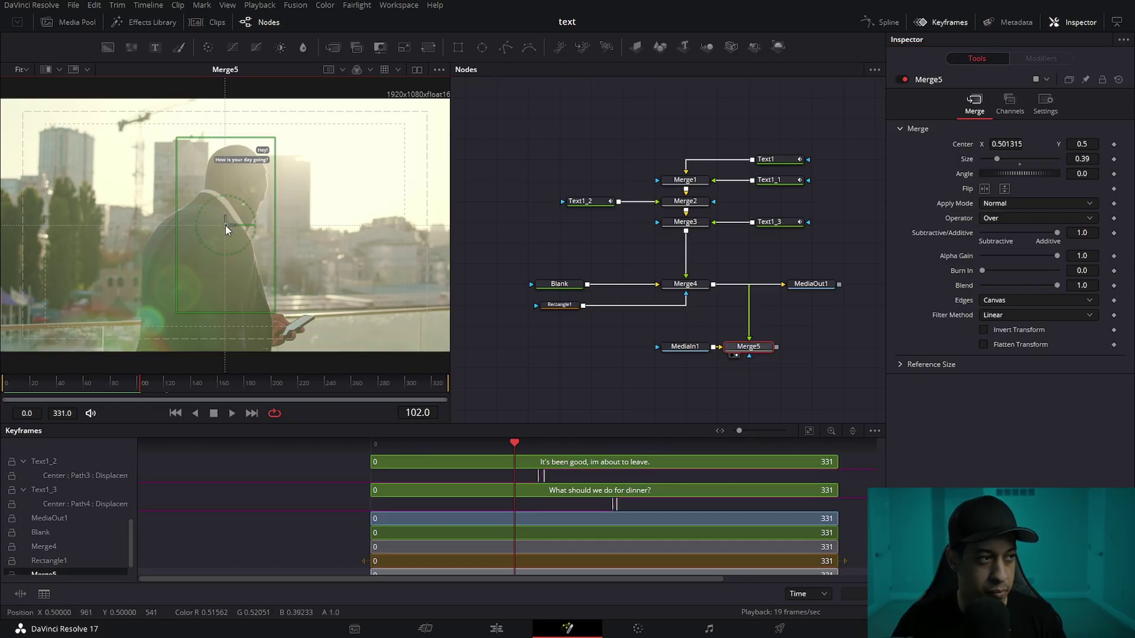
left_click_drag(226, 225, 398, 323)
key("ctrl+z")
- Connect an ImagePlane3D, Merge3D, Camera3D and Renderer3D into a 3D scene and feed Merge4's output into the image plane
left_click_drag(722, 372, 683, 342)
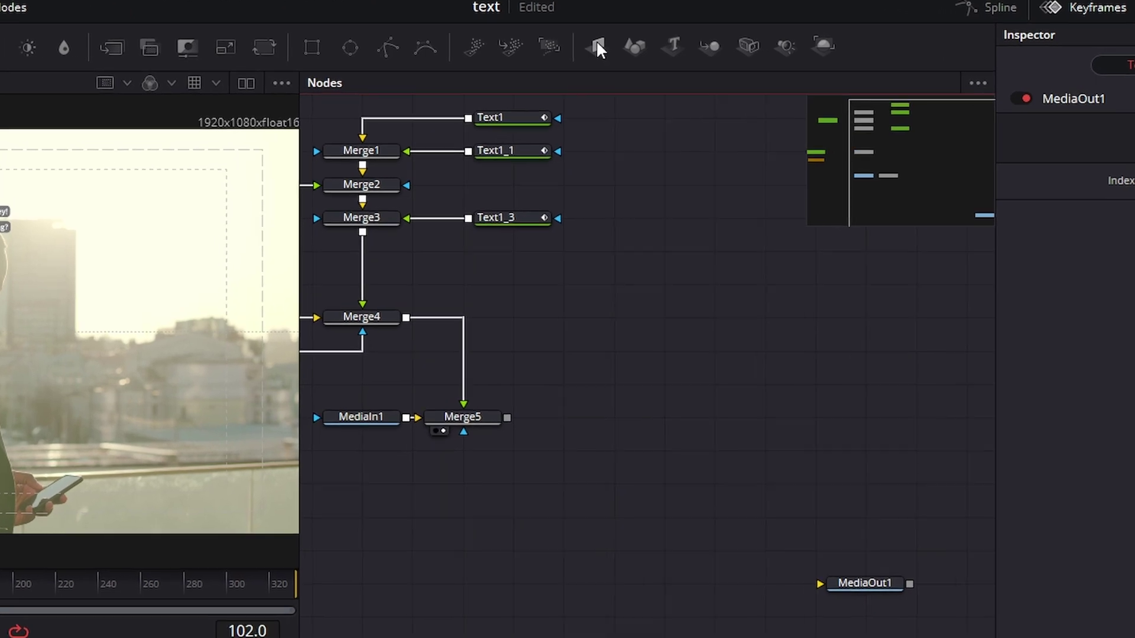
left_click_drag(707, 47, 668, 247)
left_click_drag(763, 45, 786, 361)
left_click_drag(863, 45, 949, 445)
left_click_drag(844, 360, 715, 450)
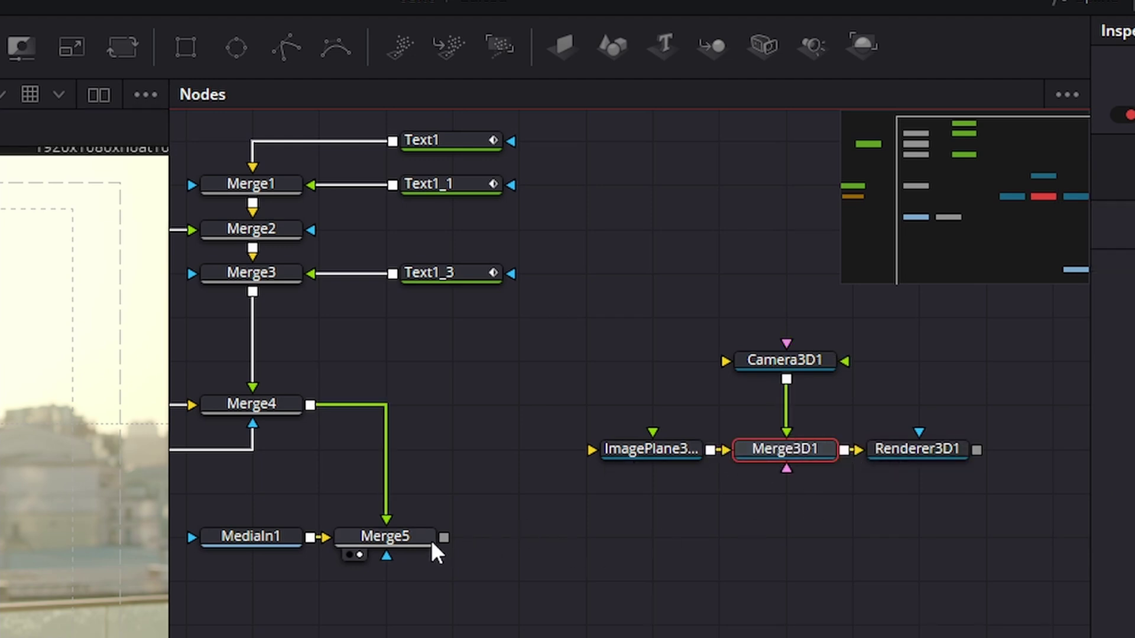
left_click_drag(387, 507, 591, 450)
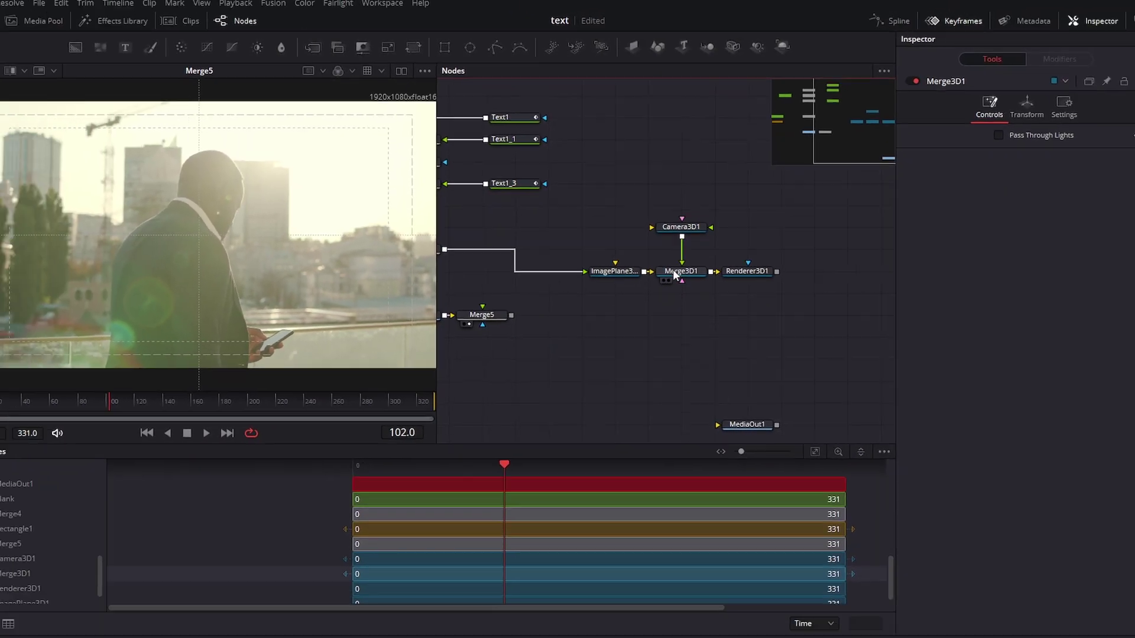
- View the Renderer3D1 output and switch the workspace to a Fusion layout preset with two side-by-side viewers
left_click(656, 371)
key("1")
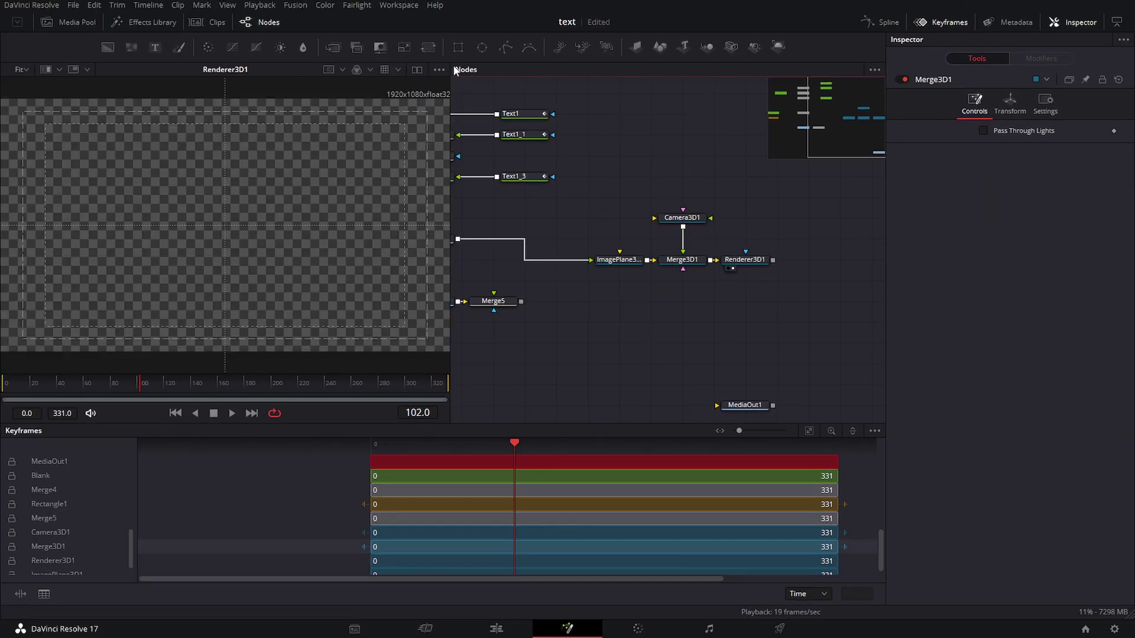
left_click(398, 5)
mouse_move(460, 191)
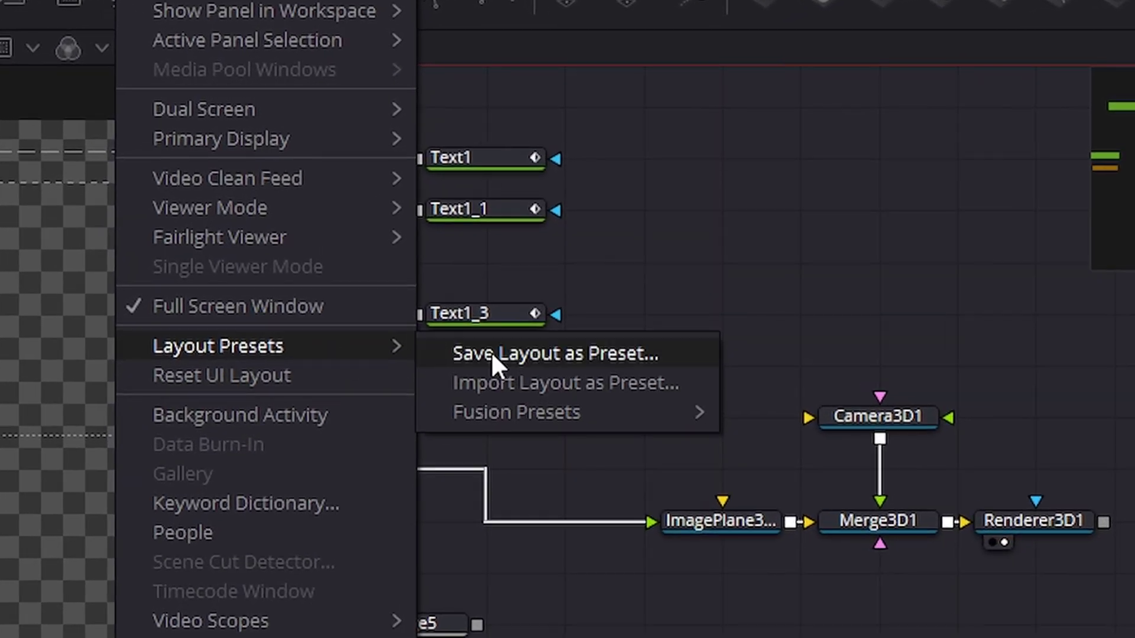
mouse_move(561, 408)
left_click(824, 474)
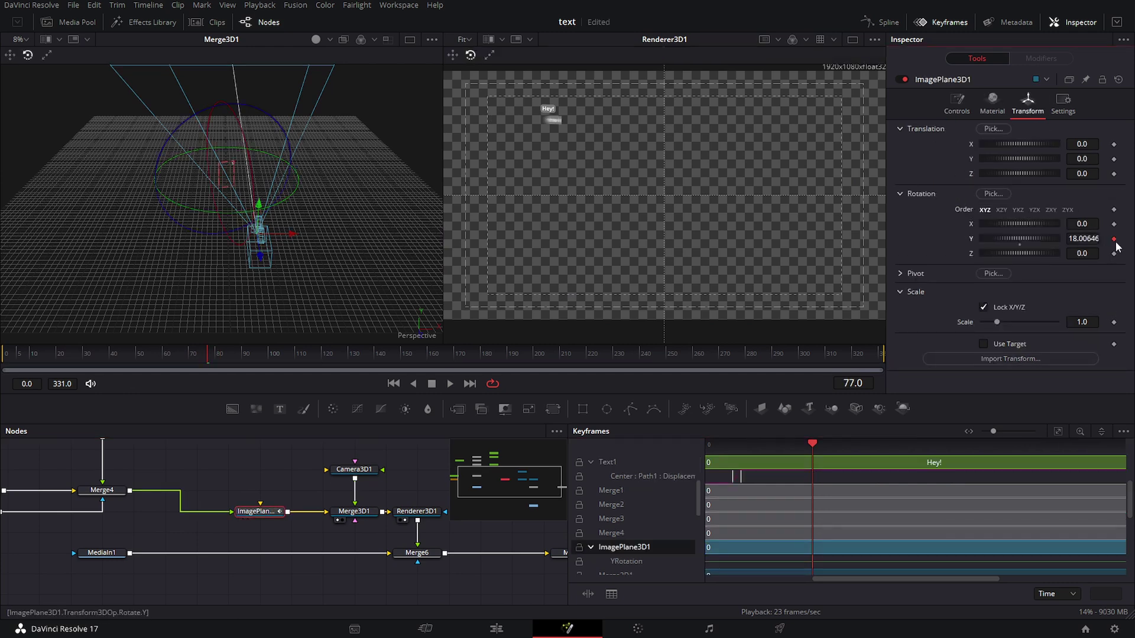
scroll(602, 463, "down", 3)
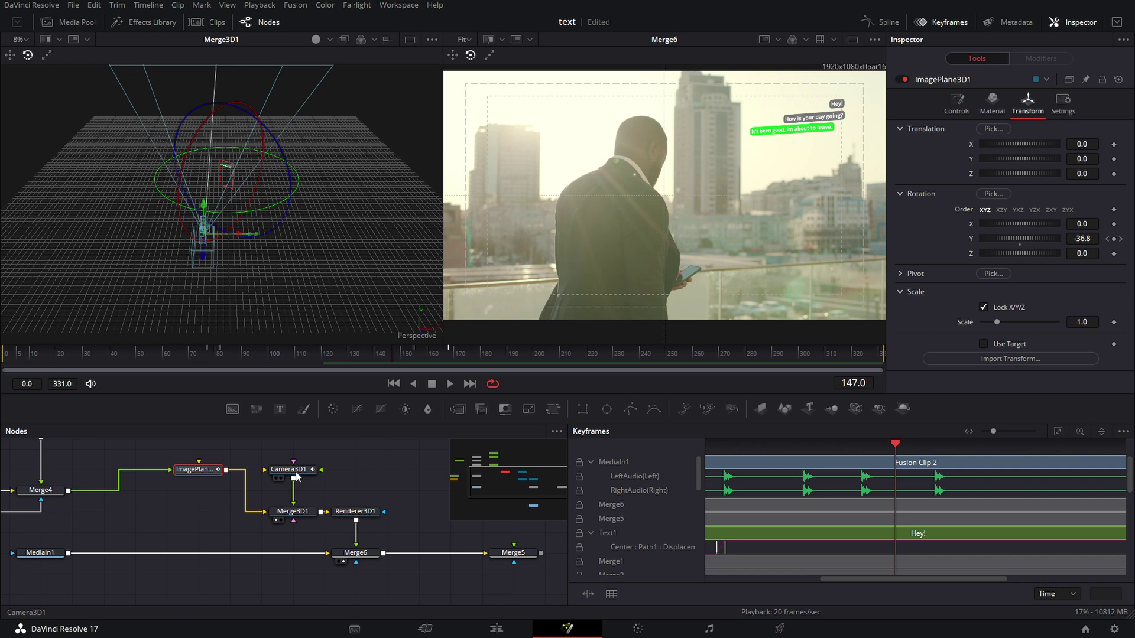
- Select both ImagePlane3D1 and Camera3D1 and show the Spline editor in place of the keyframe timeline
left_click(296, 472)
left_click_drag(153, 453, 321, 490)
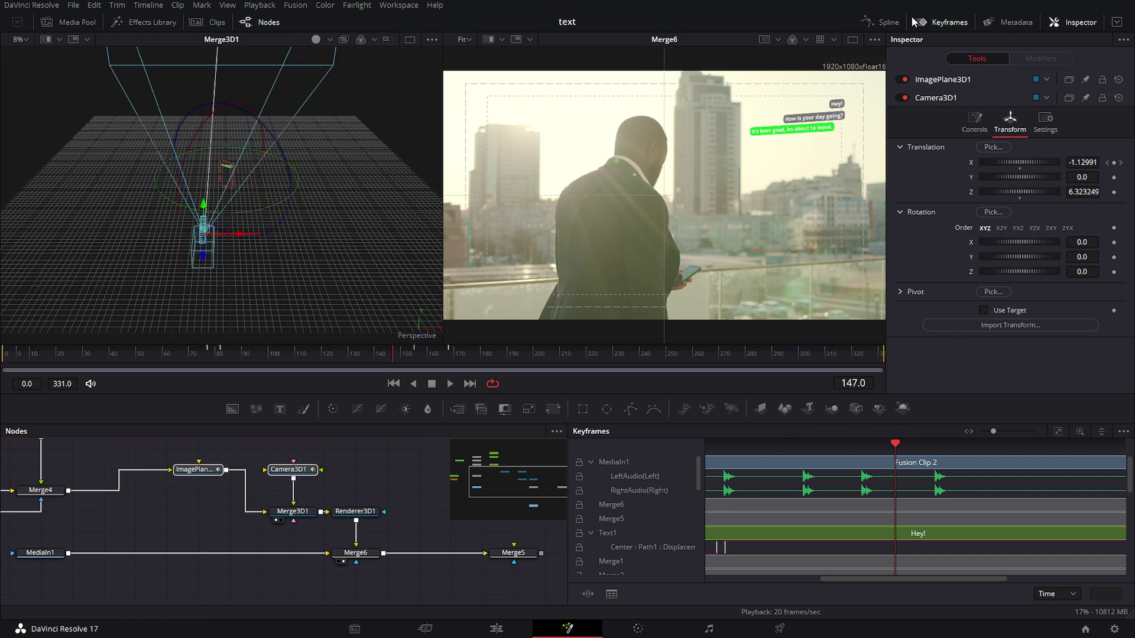
left_click(888, 23)
left_click(946, 22)
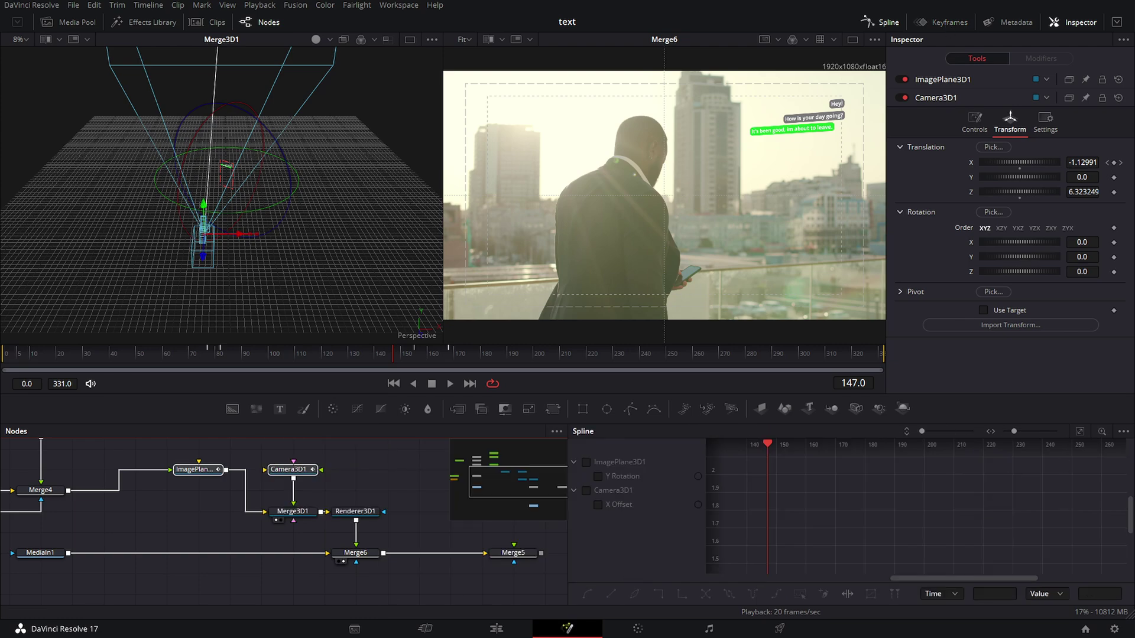
- Display the ImagePlane3D1 Y Rotation and Camera3D1 X Offset curves in the Spline editor and fit them to the graph
left_click(1123, 431)
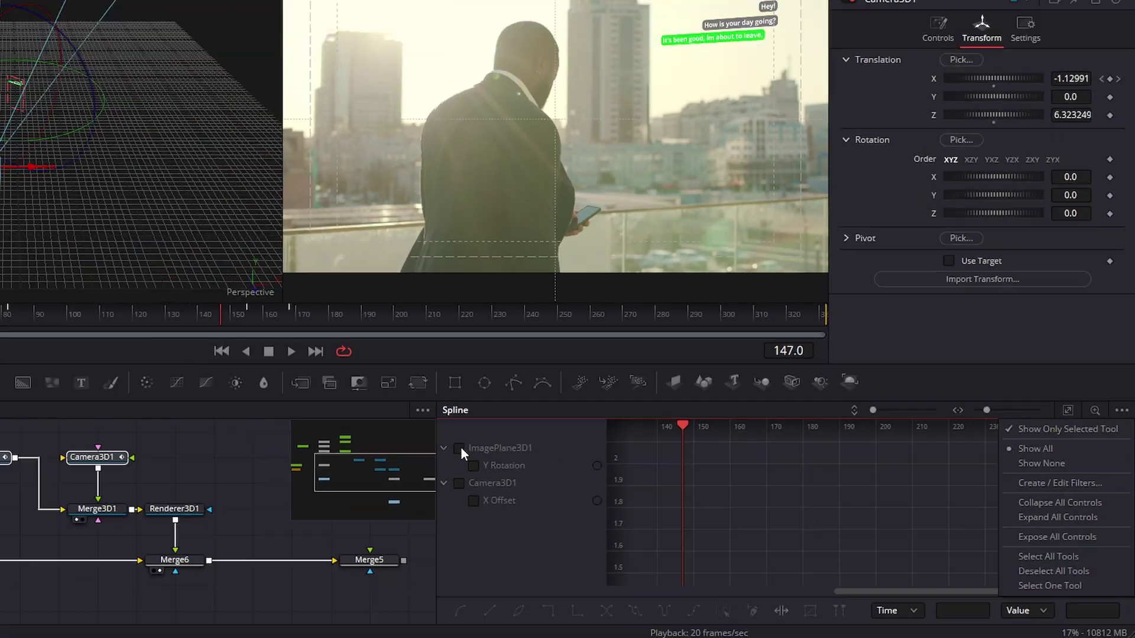
left_click(586, 462)
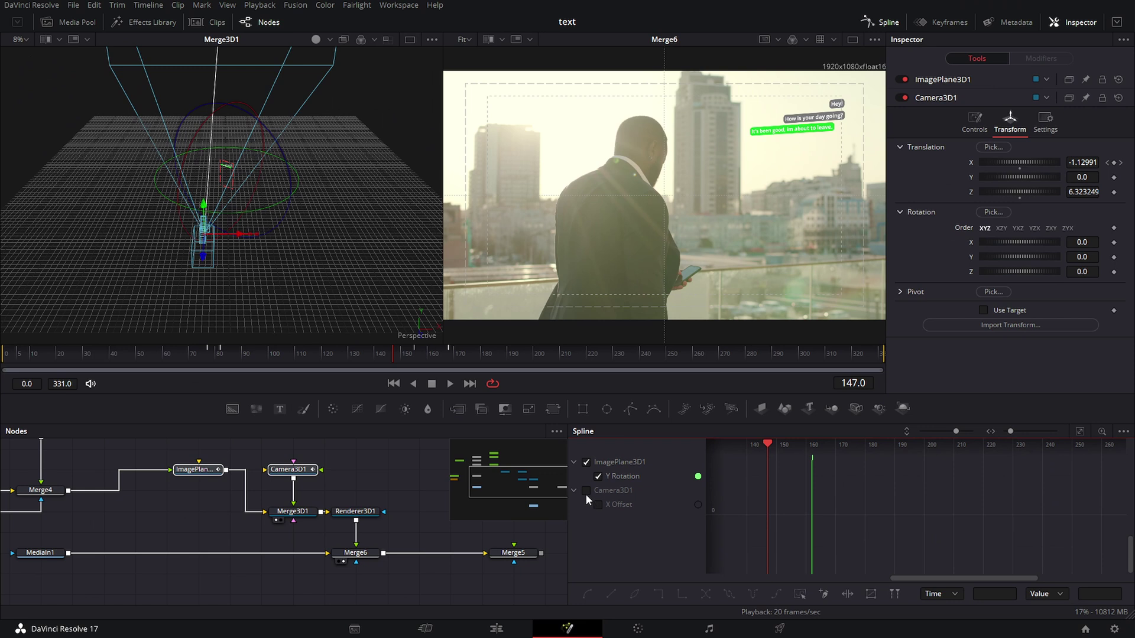
left_click(585, 492)
left_click(1080, 432)
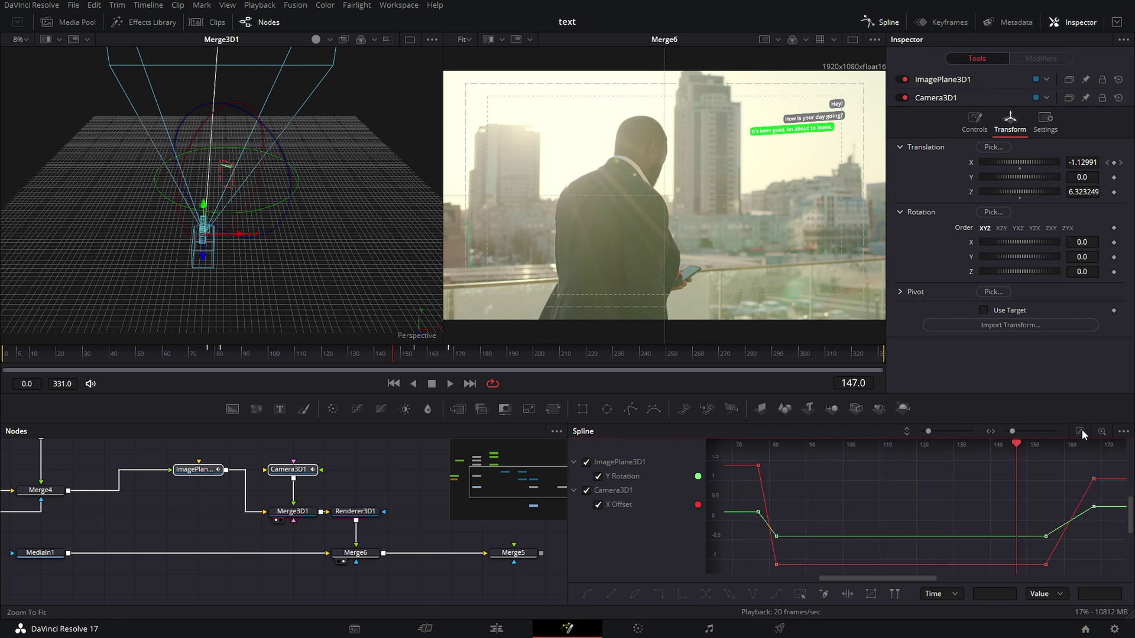
- Move the second transition's keyframes closer together, to about frames 158 and 164 on both curves, and smooth them
left_click_drag(1081, 527, 1079, 528)
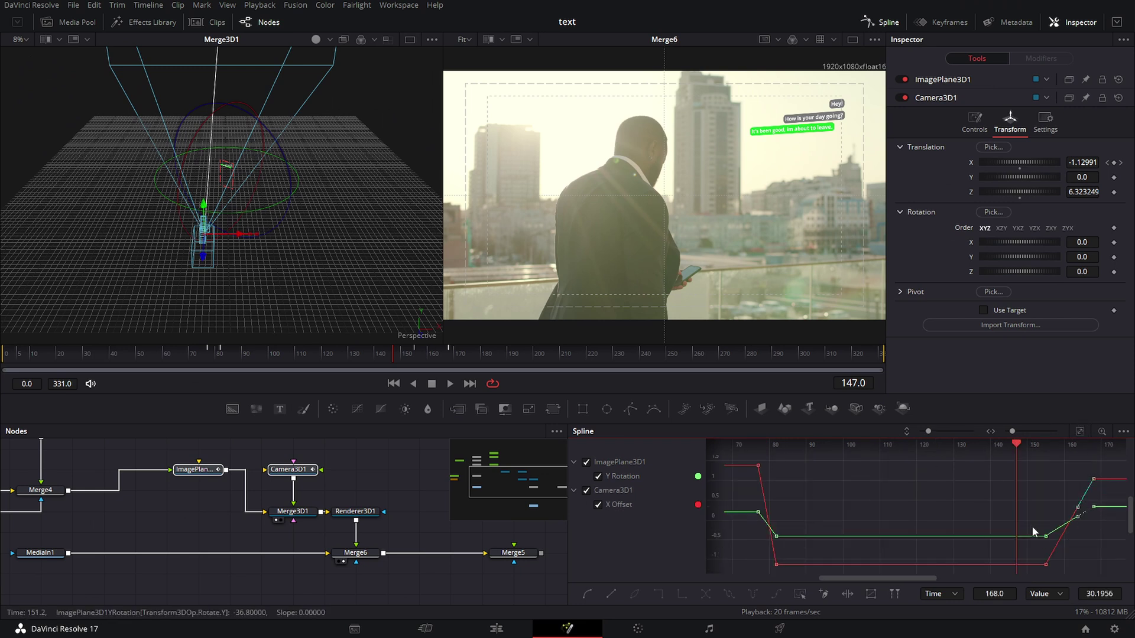
left_click_drag(1047, 565, 1058, 567)
left_click(1094, 508)
left_click_drag(1095, 508, 1081, 511)
left_click_drag(1099, 465, 1042, 568)
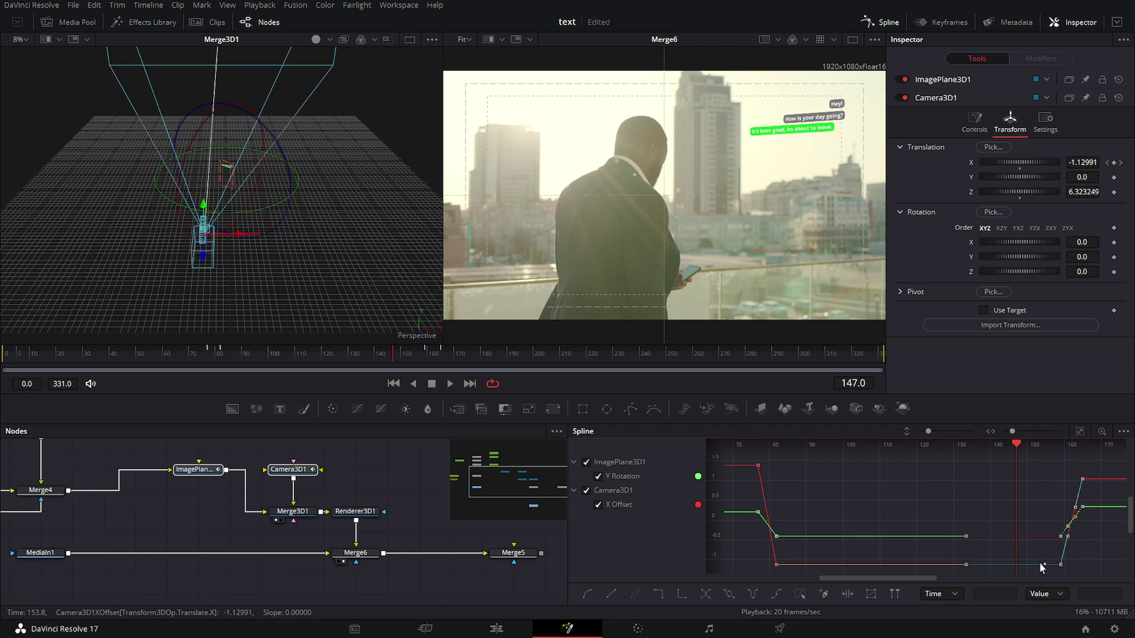
key("shift+s")
- Smooth the keyframes of the first transition, around frame 80, on both the rotation and X Offset curves
left_click(1028, 549)
left_click_drag(797, 571, 798, 571)
key("shift+s")
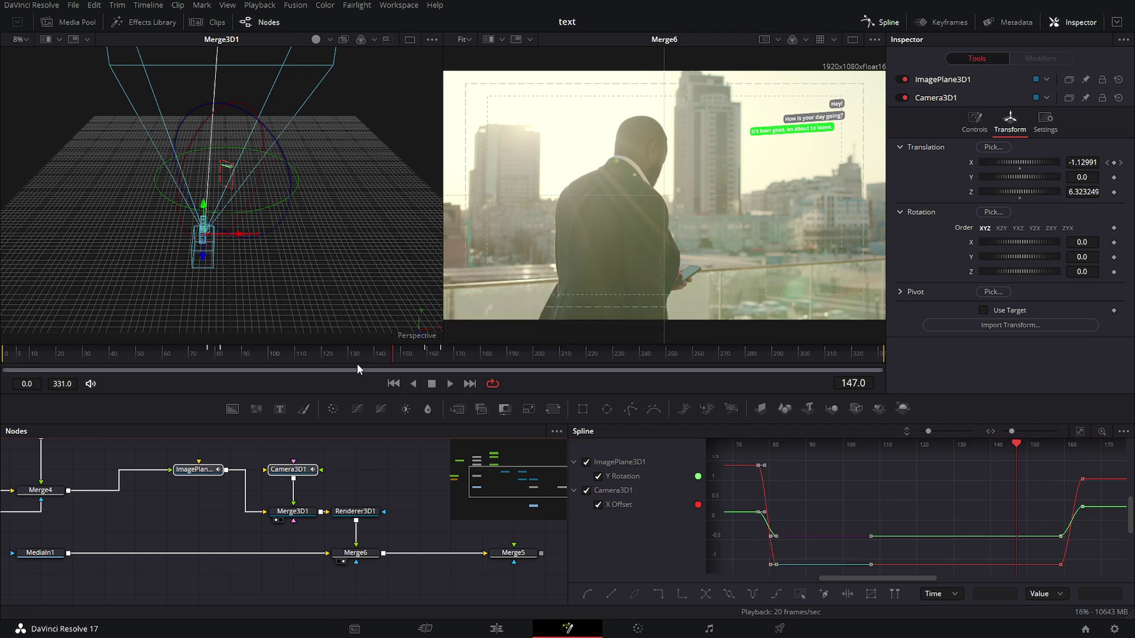
- Find the cut to the man's clip and shift the first transition's keyframes earlier so the move ends at frame 74
left_click(178, 354)
left_click(197, 358)
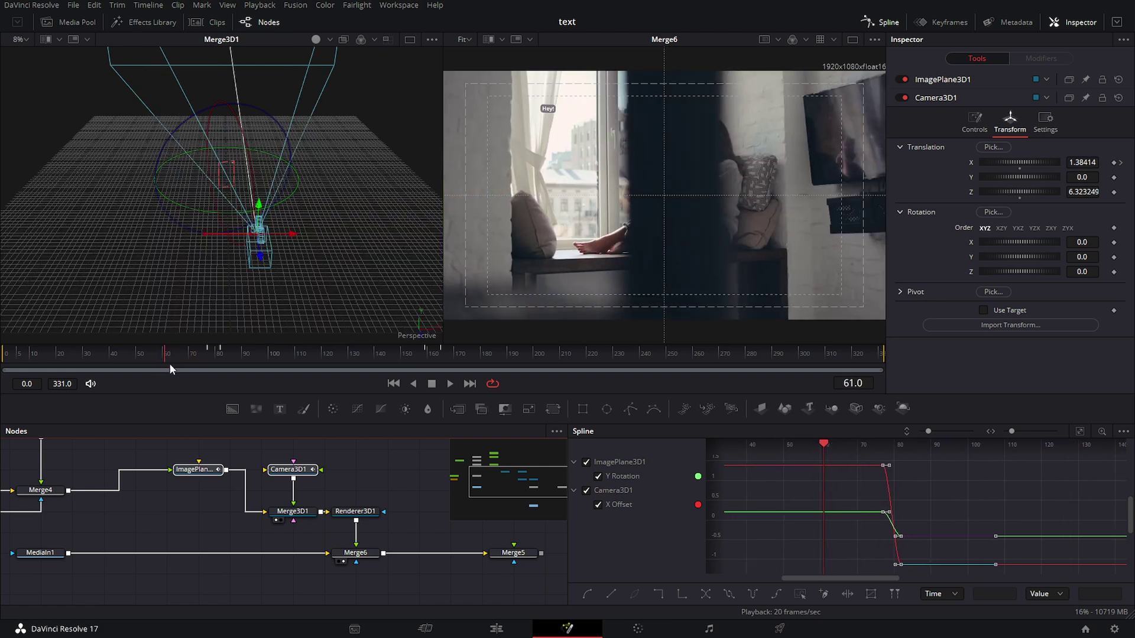
left_click_drag(201, 369, 191, 370)
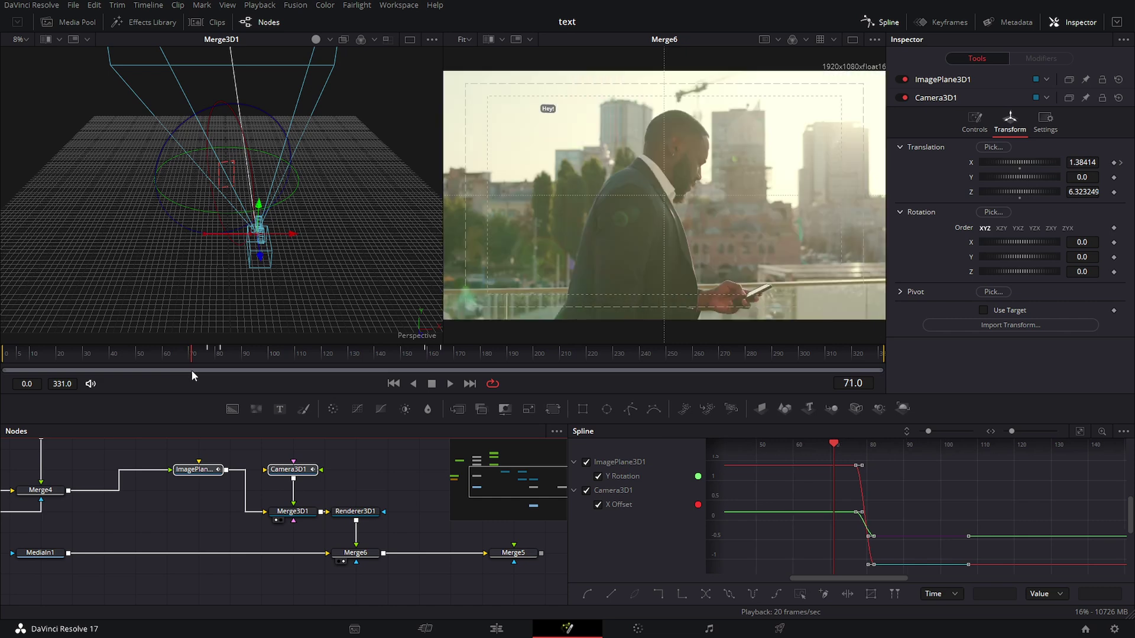
left_click(924, 486)
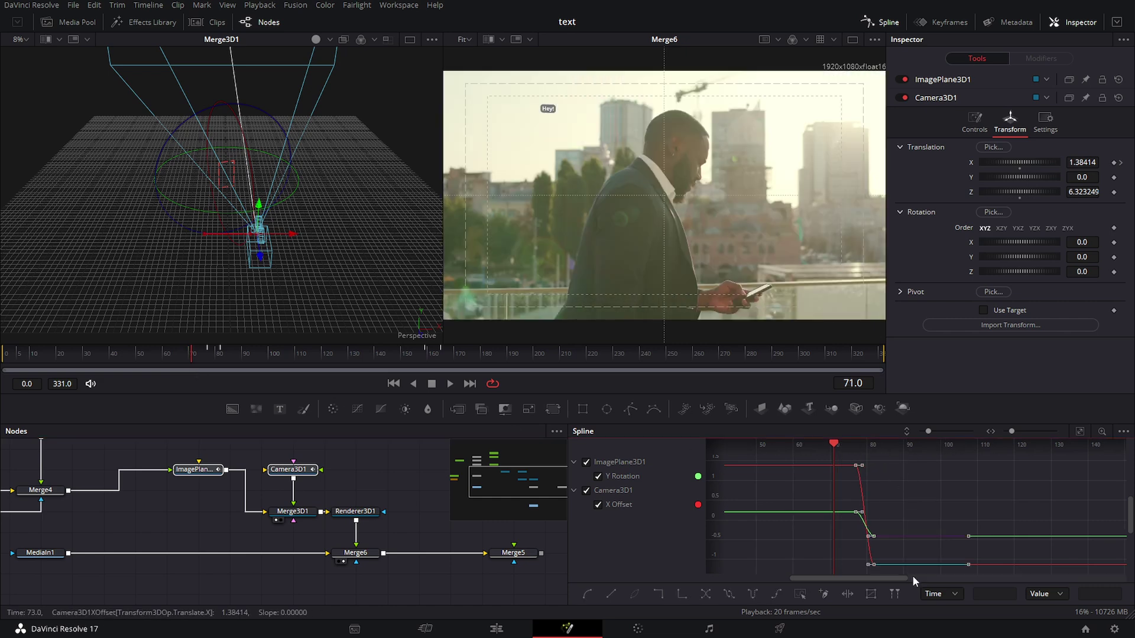
left_click_drag(873, 568, 843, 568)
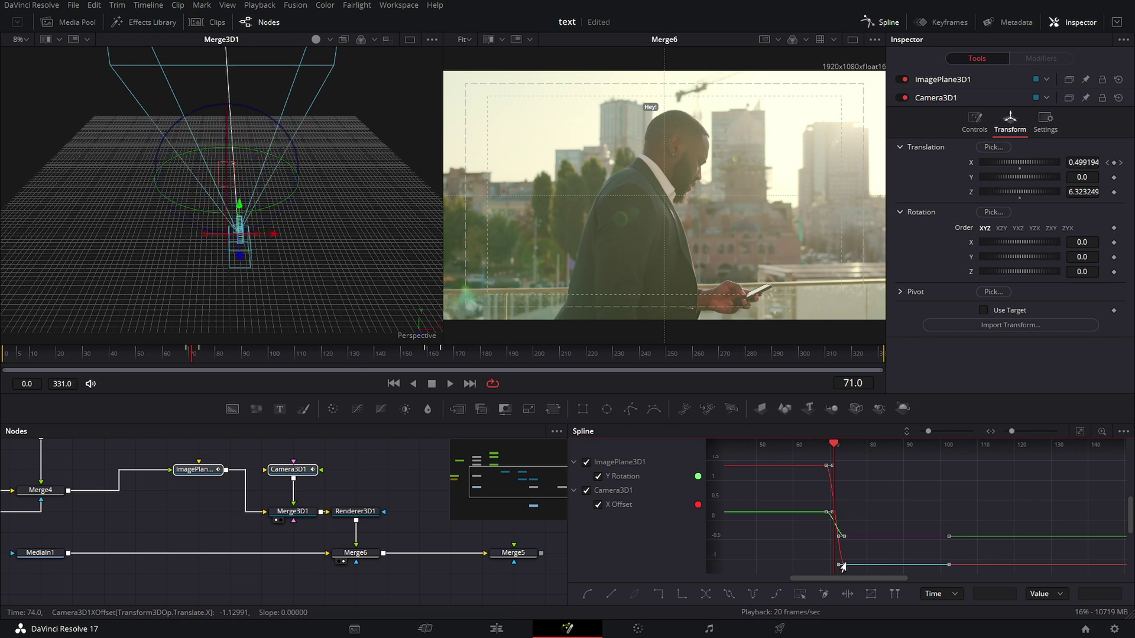
- Play the composite across the second transition to check the retimed camera move
left_click(357, 359)
key("space")
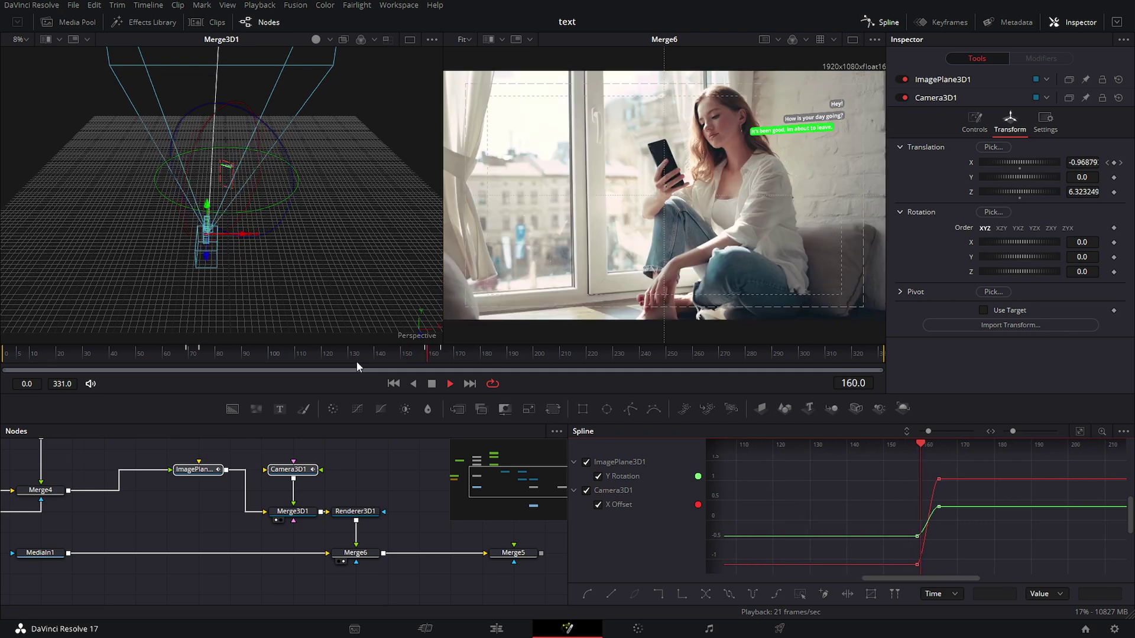
key("space")
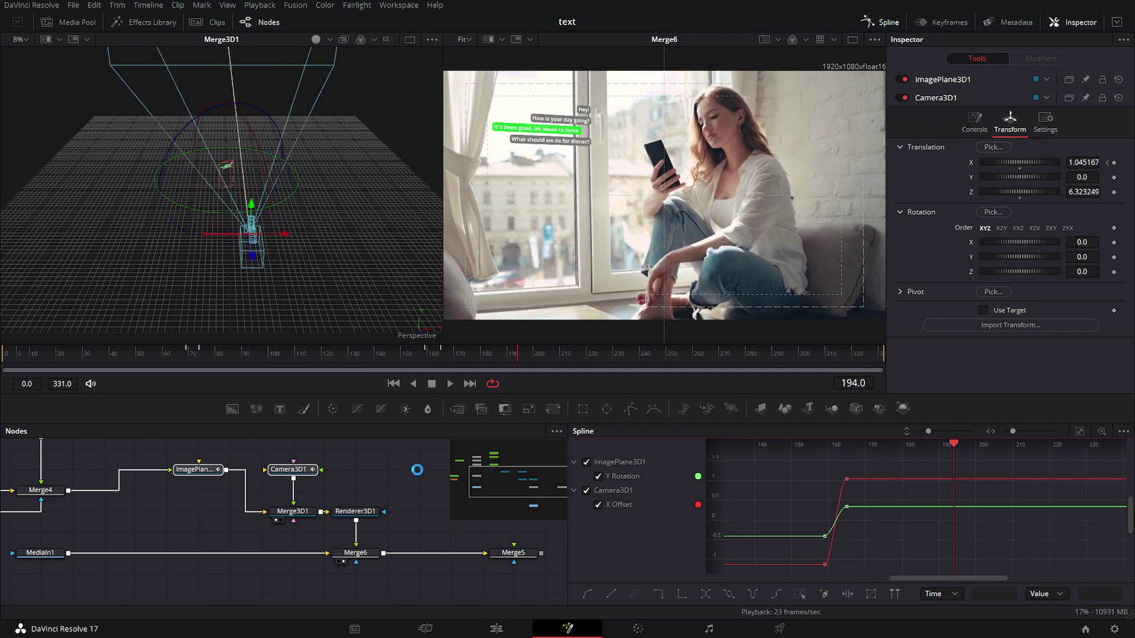
- Lower the message overlay by moving Merge6's center Y to about 0.015, and play the result
left_click(355, 552)
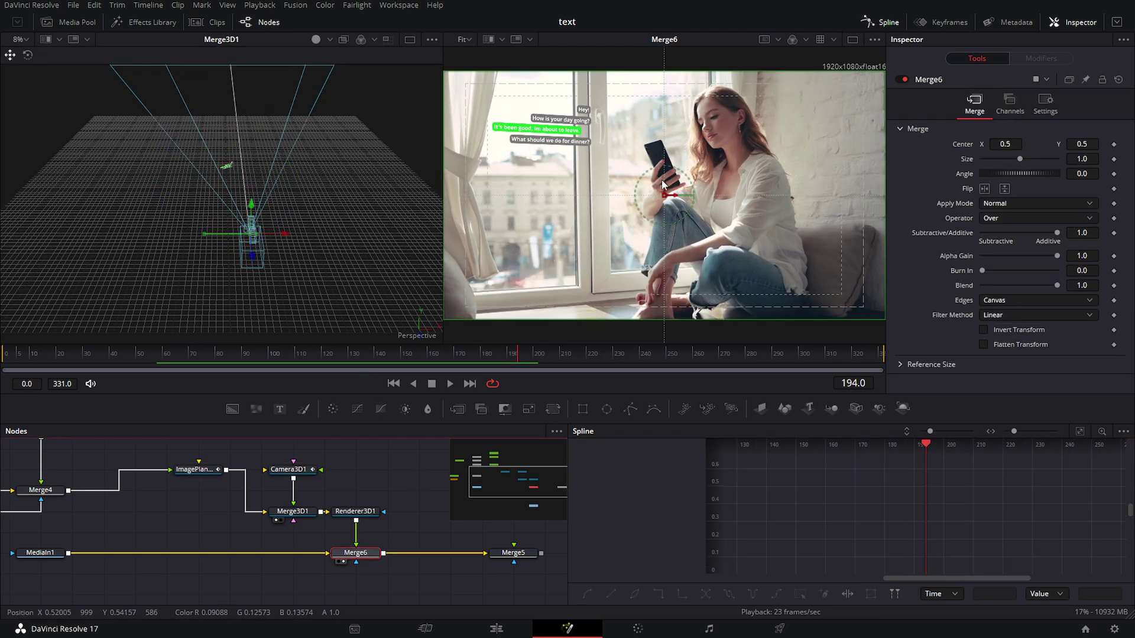
left_click_drag(663, 184, 668, 303)
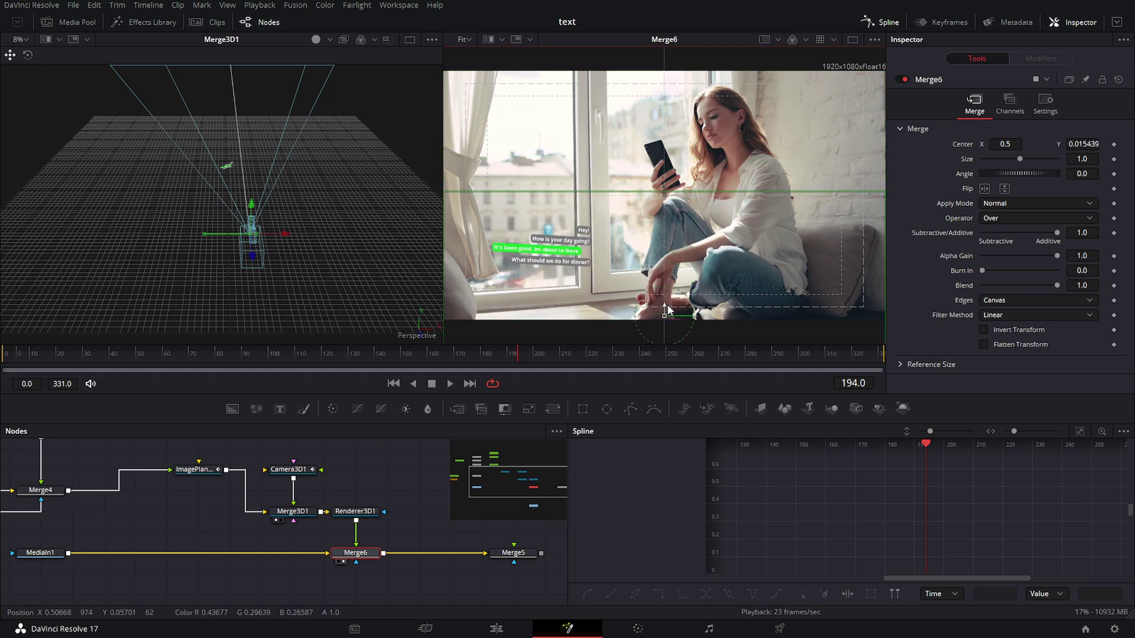
left_click(266, 354)
key("space")
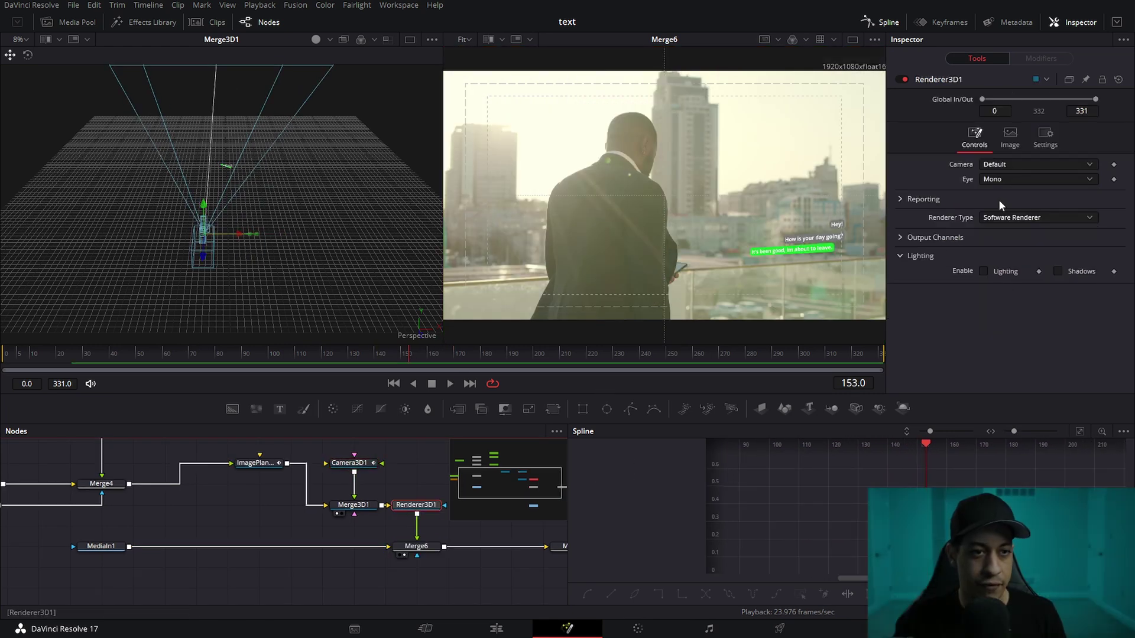
- Enable Motion Blur in the Renderer3D1 settings
left_click(1044, 140)
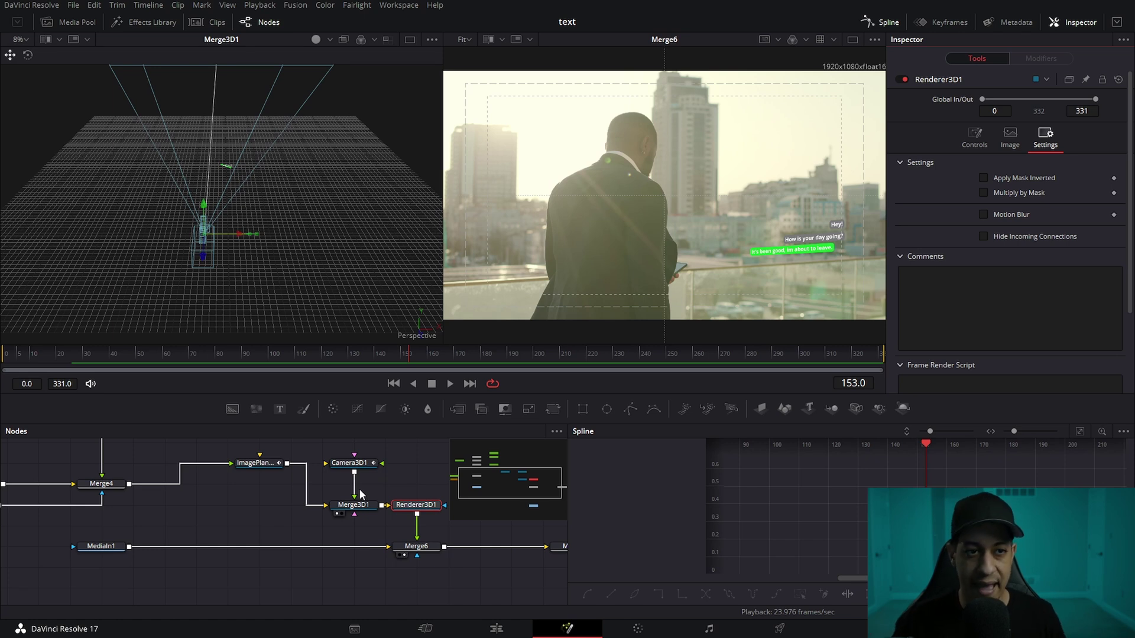
left_click(1021, 213)
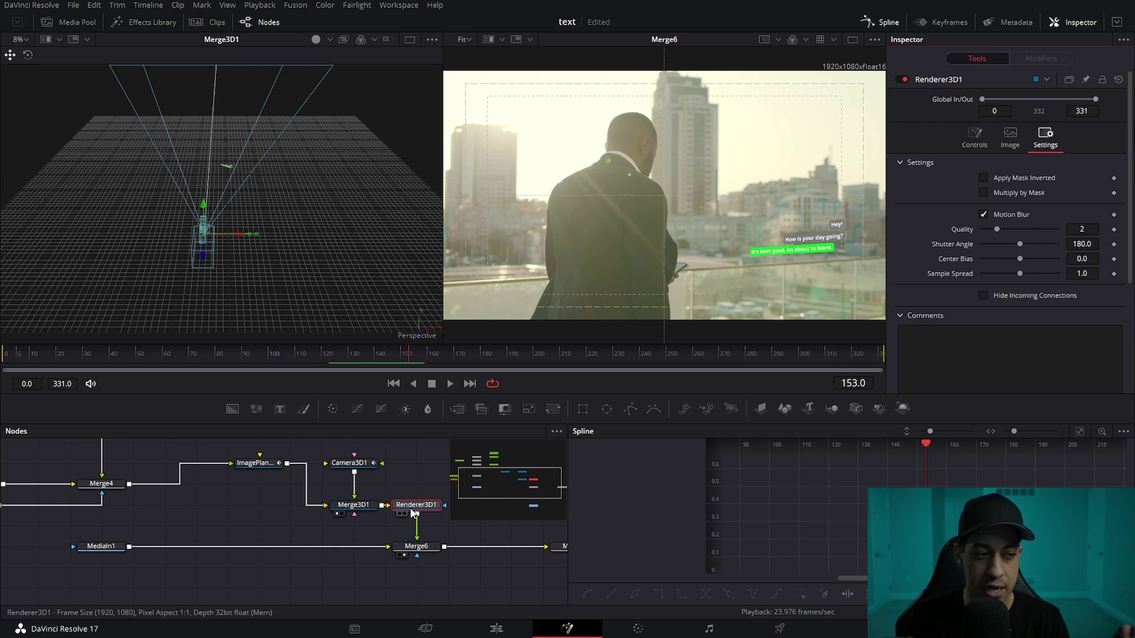
mouse_move(427, 509)
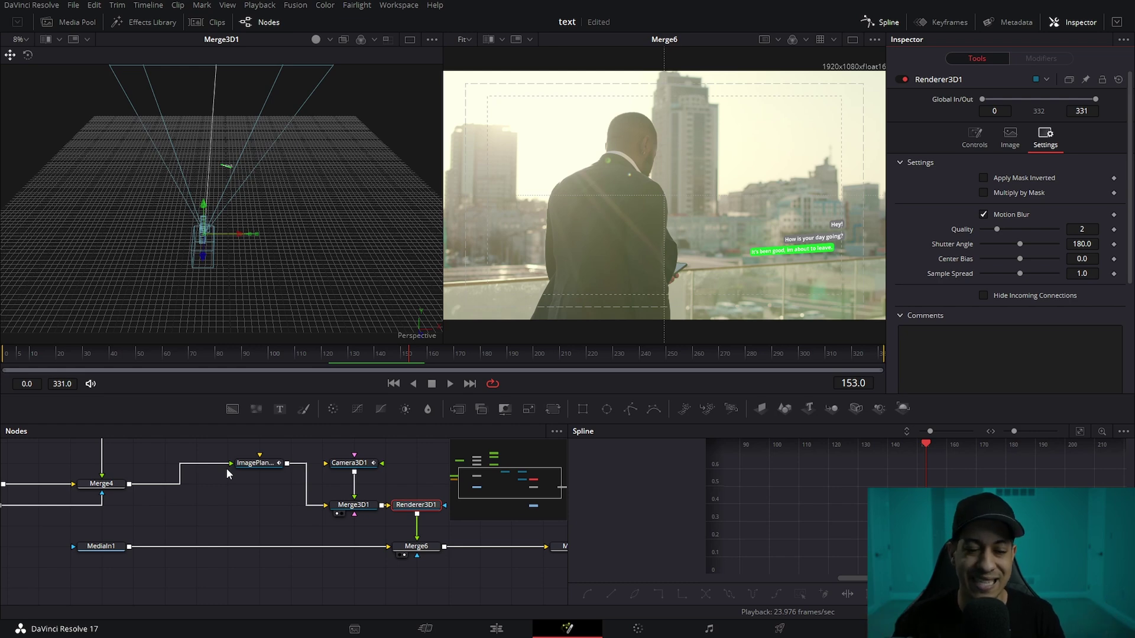
- Play the composite from before the first transition to examine the motion blur on the message bubbles
left_click(319, 357)
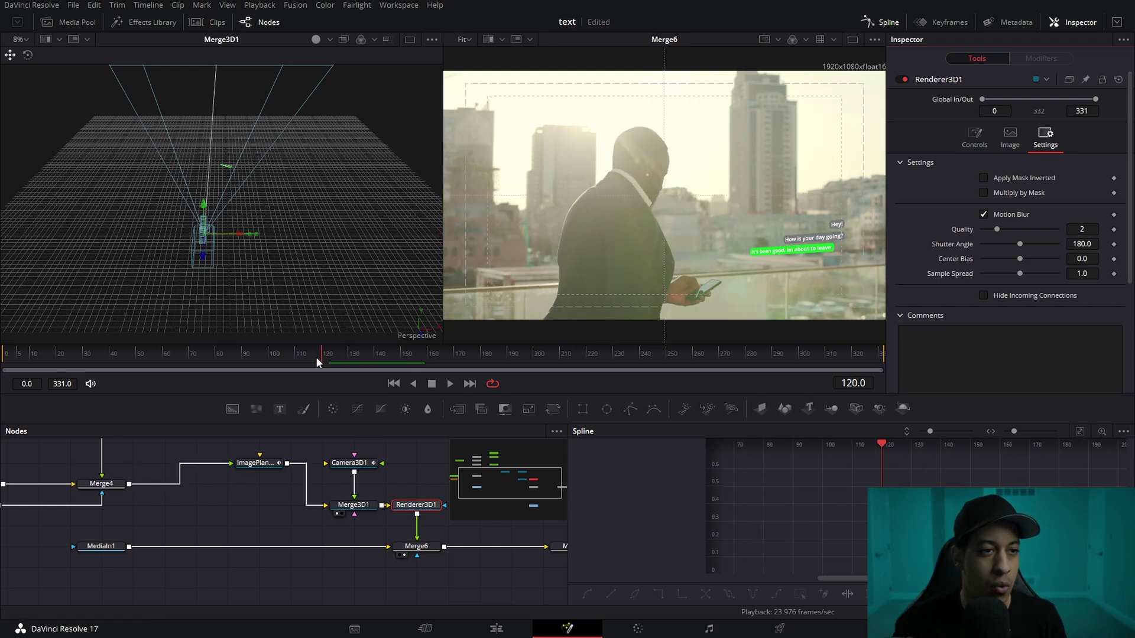
left_click_drag(316, 356, 173, 361)
key("space")
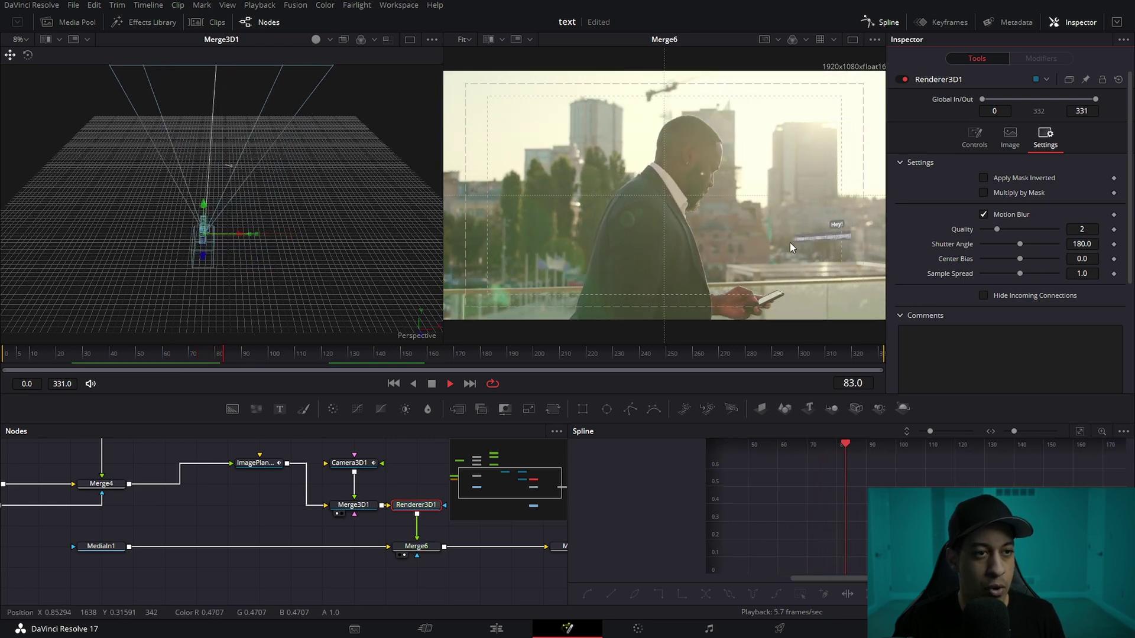
left_click(163, 356)
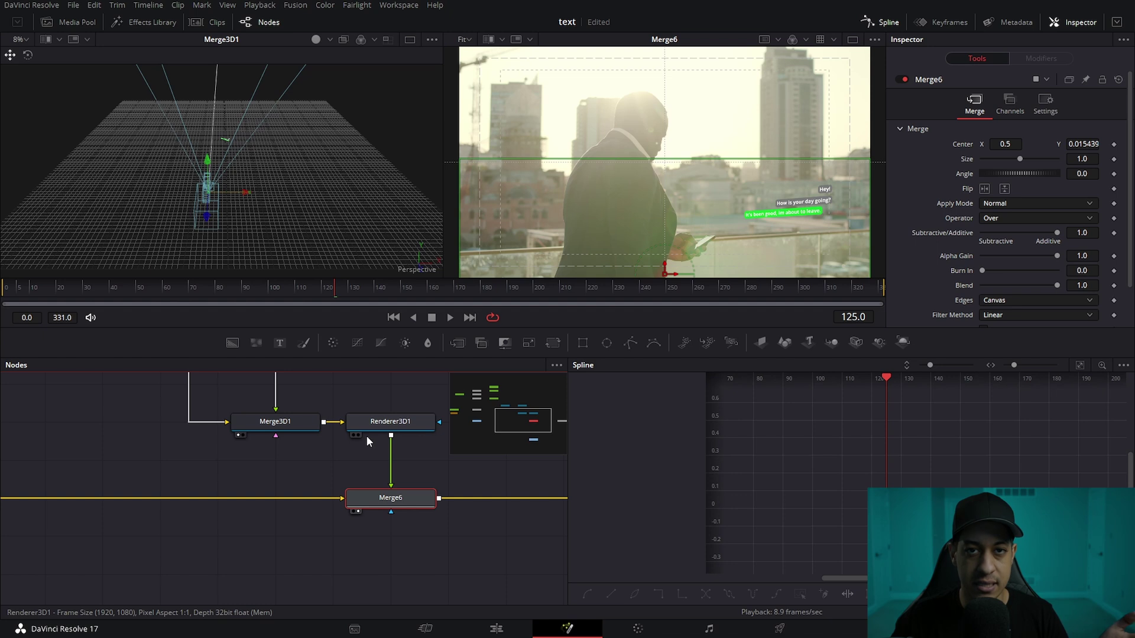
- View the Renderer3D1 output by itself in the second viewer to inspect the messages over transparency
mouse_move(366, 436)
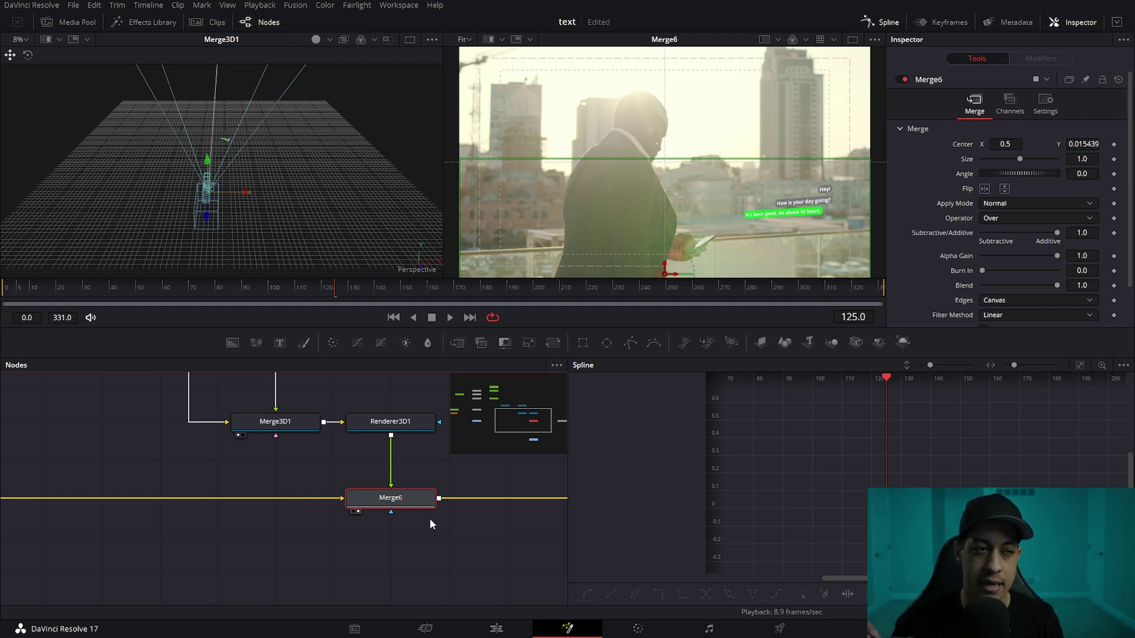
left_click_drag(407, 422, 662, 98)
left_click_drag(819, 88, 785, 150)
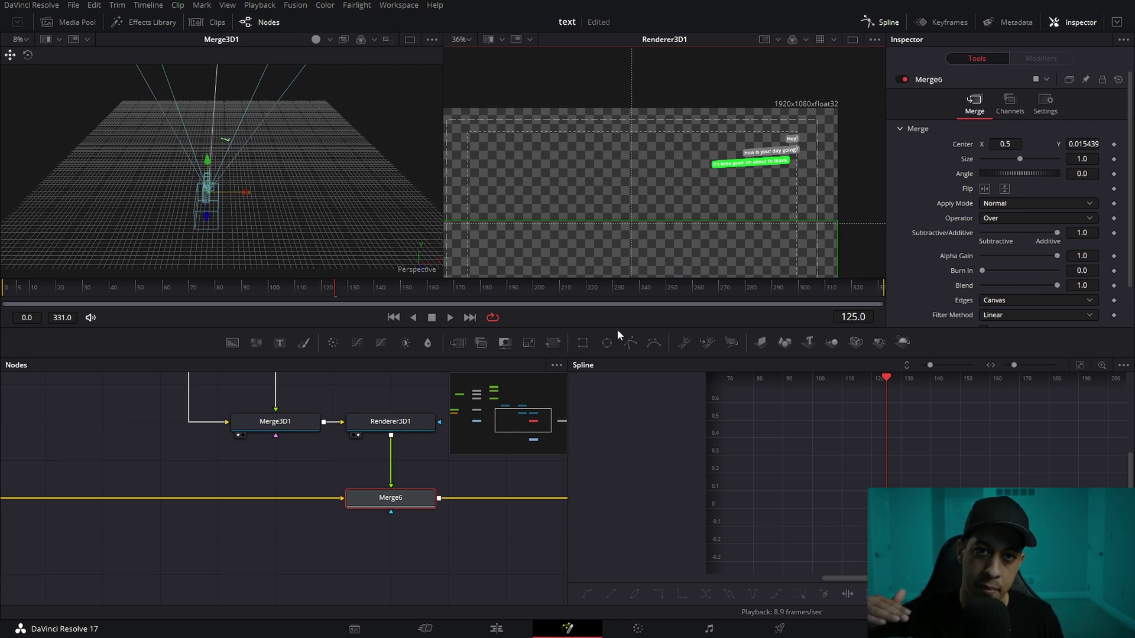
- Delete the Merge5 node between Merge6 and MediaOut1, and bring MediaOut1 into reach of Renderer3D1
left_click_drag(486, 506, 346, 504)
left_click_drag(250, 435, 418, 400)
left_click(543, 503)
key("Delete")
left_click_drag(275, 564, 448, 422)
left_click_drag(362, 457, 253, 580)
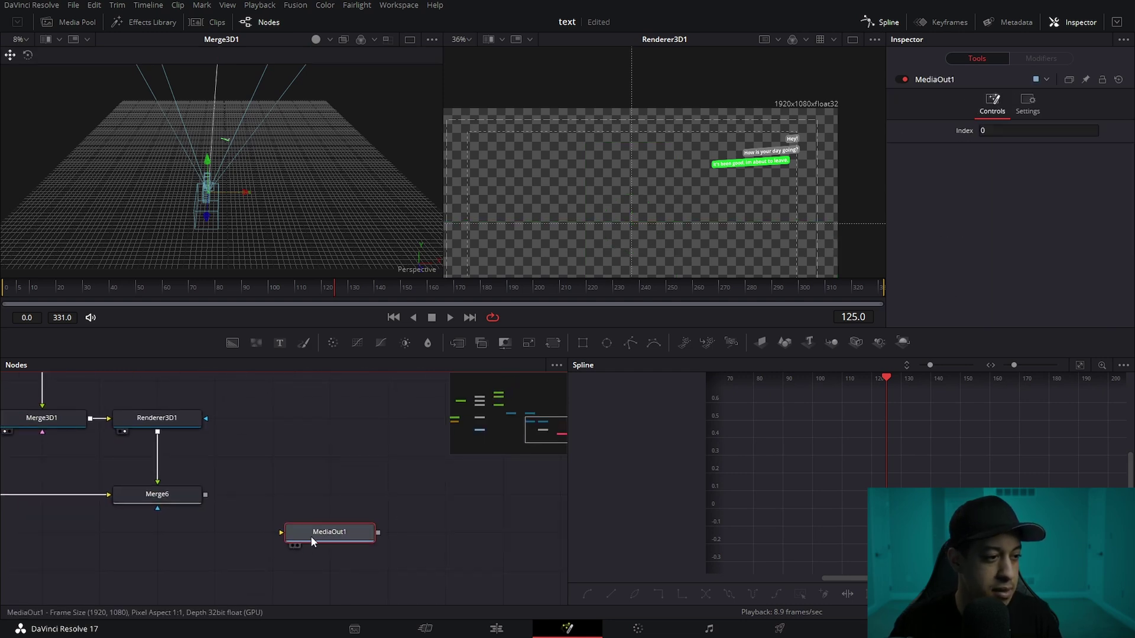
- Connect Renderer3D1's output straight to MediaOut1 and view MediaOut1 to check the transparent message overlay
left_click_drag(310, 537, 311, 423)
left_click_drag(158, 438, 385, 466)
left_click_drag(763, 175, 815, 89)
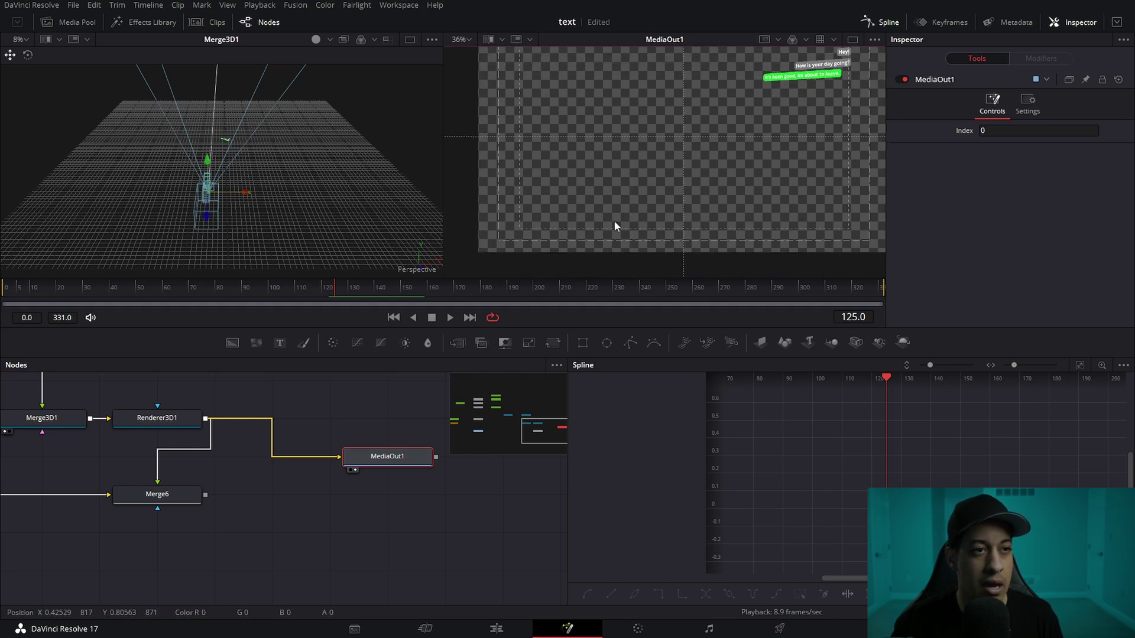
left_click_drag(729, 152, 691, 185)
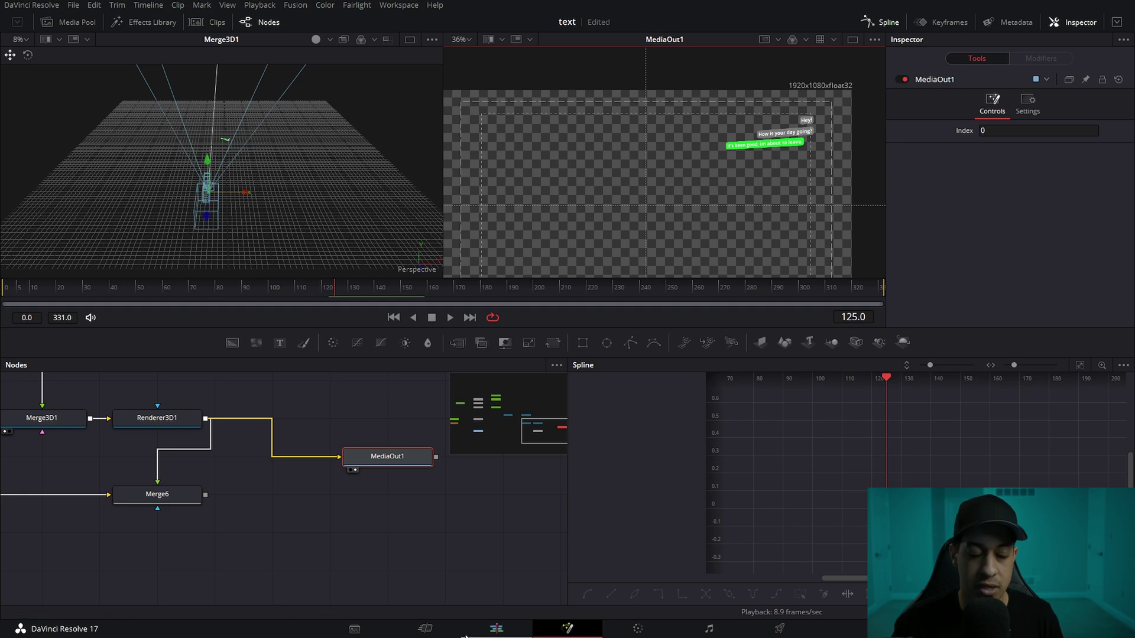
- On the Edit page, turn on the on-screen transform controls and set Fusion Clip 2's Position Y to -589
left_click(497, 628)
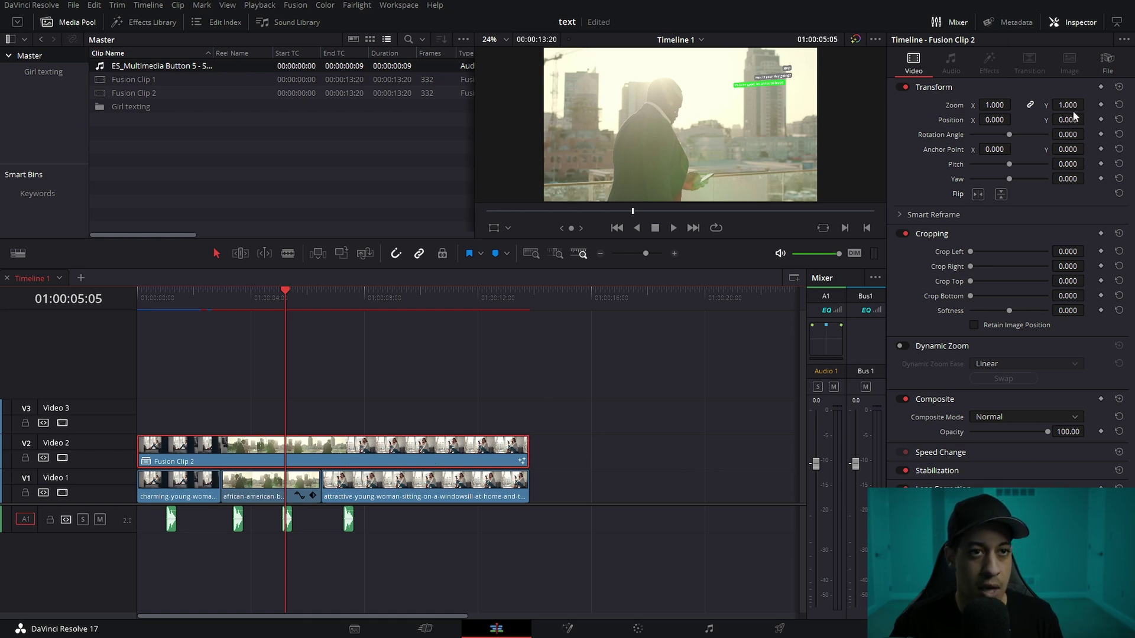
mouse_move(1069, 120)
left_mouse_down()
mouse_move(1017, 119)
mouse_move(1067, 119)
left_mouse_up()
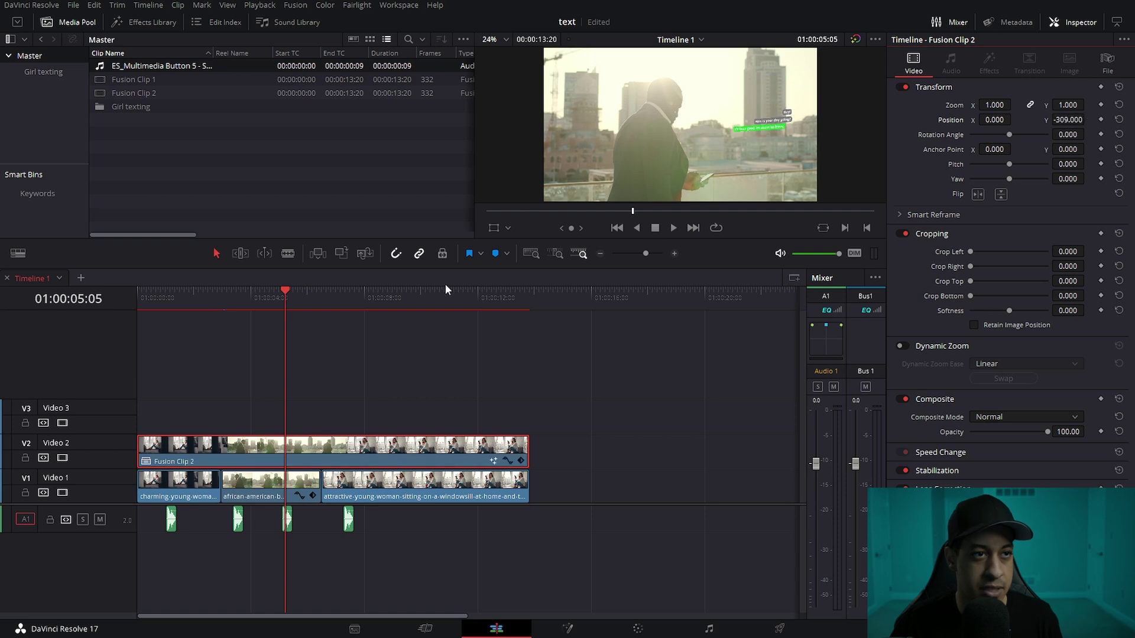
left_click(494, 229)
left_click_drag(775, 159, 727, 180)
double_click(953, 123)
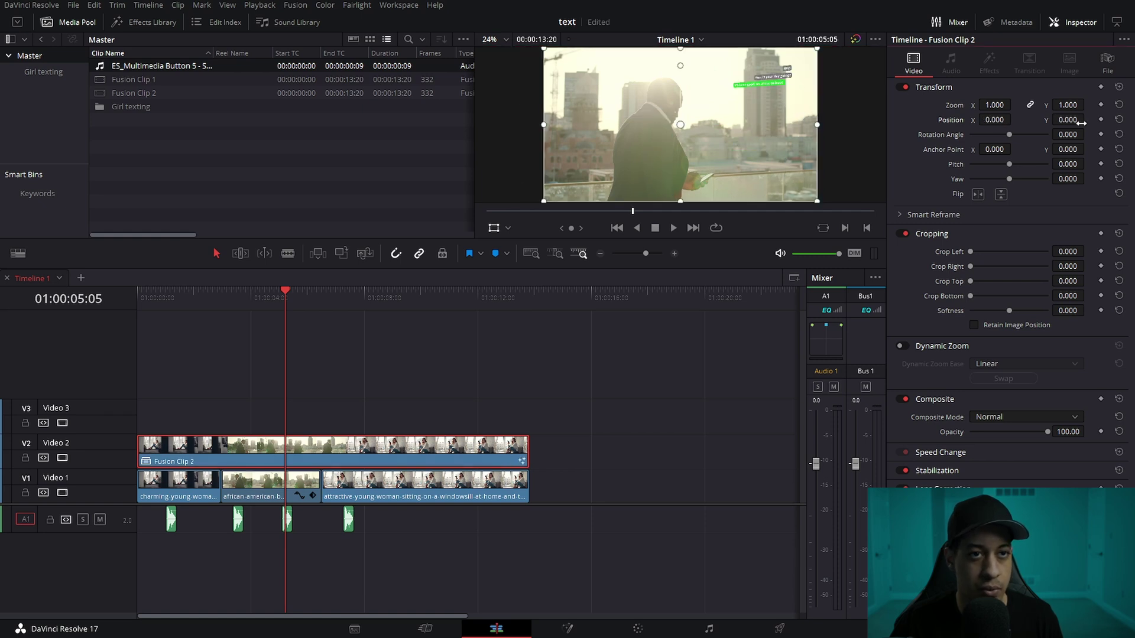
mouse_move(1080, 121)
left_mouse_down()
mouse_move(710, 122)
mouse_move(1059, 119)
left_mouse_up()
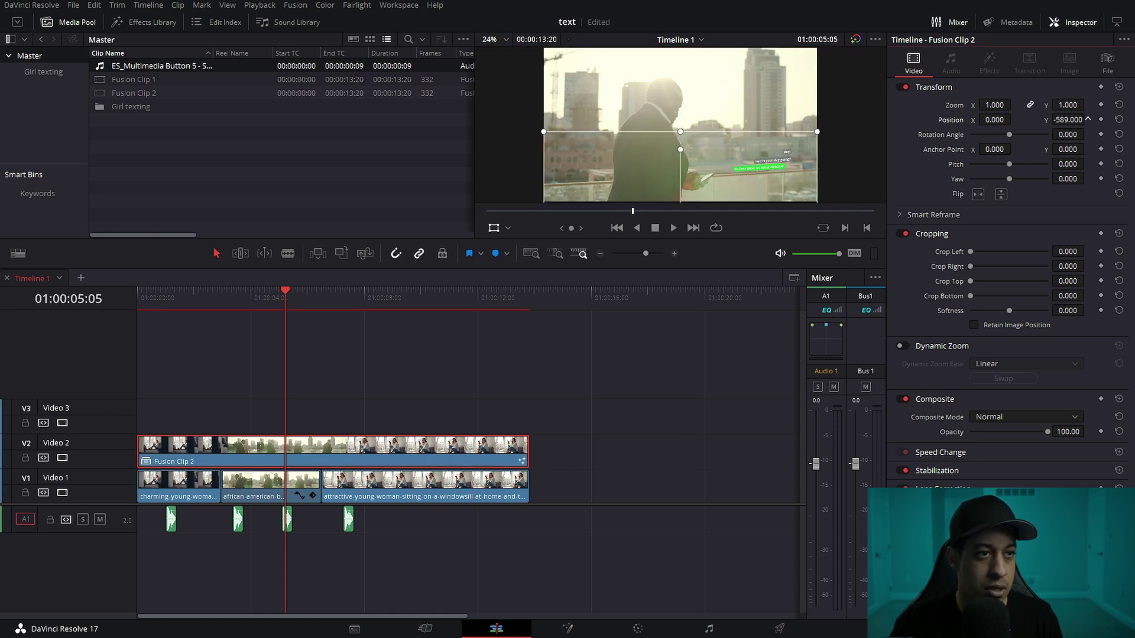
- On the Color page, adjust the Offset color balance of the first clip and select the third and fourth clips
left_click(638, 629)
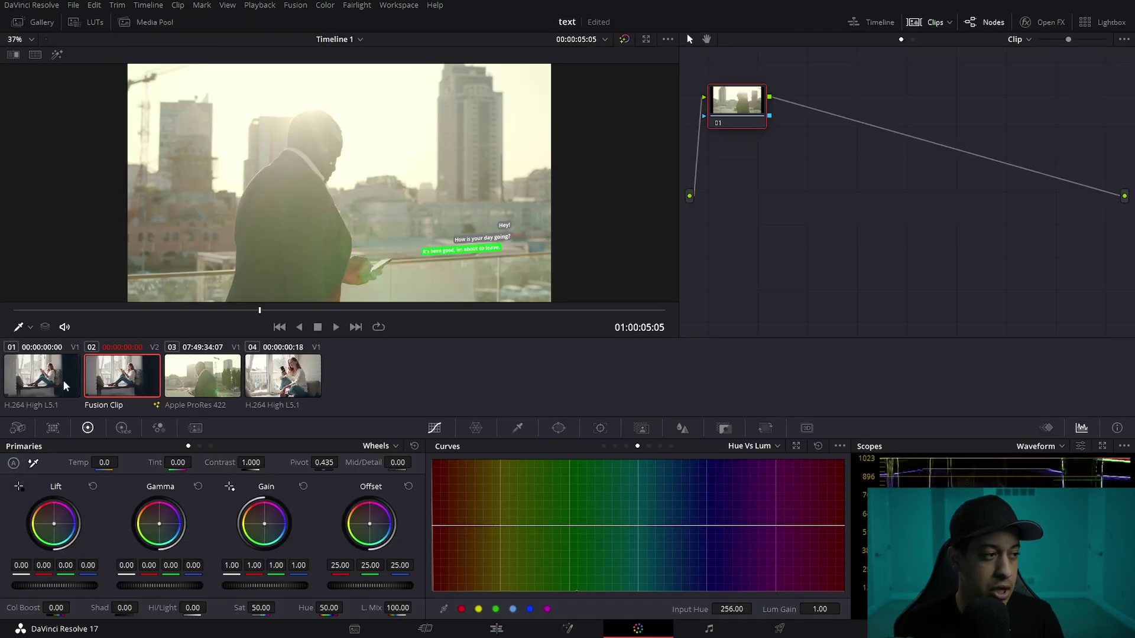
left_click(44, 378)
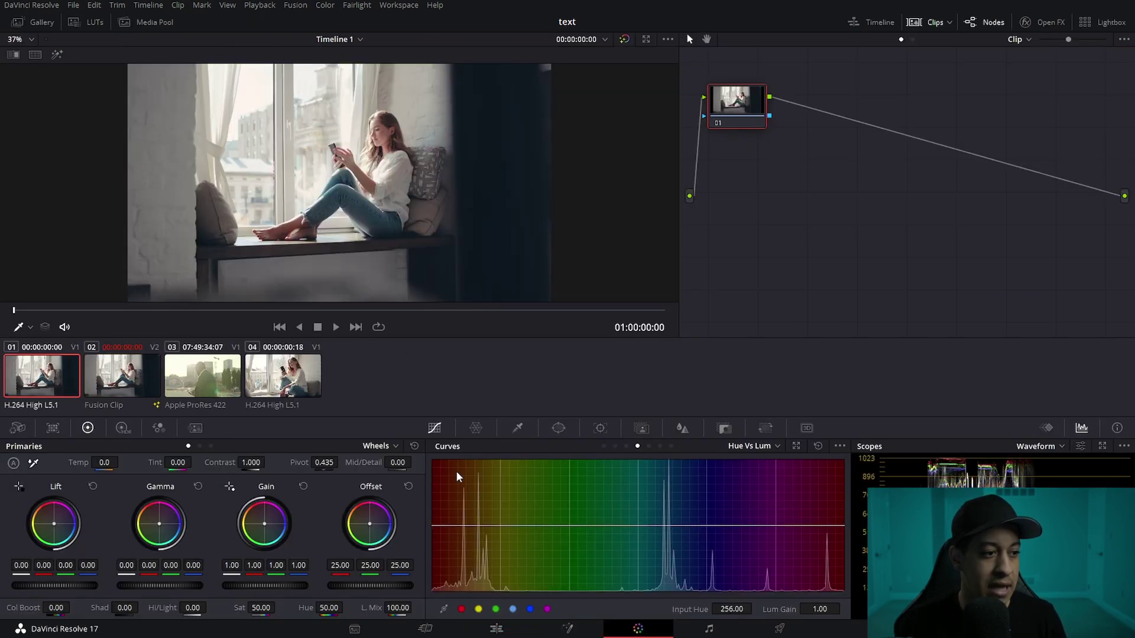
mouse_move(367, 514)
left_mouse_down()
mouse_move(397, 517)
mouse_move(380, 511)
left_mouse_up()
left_click(203, 377)
left_click(290, 374)
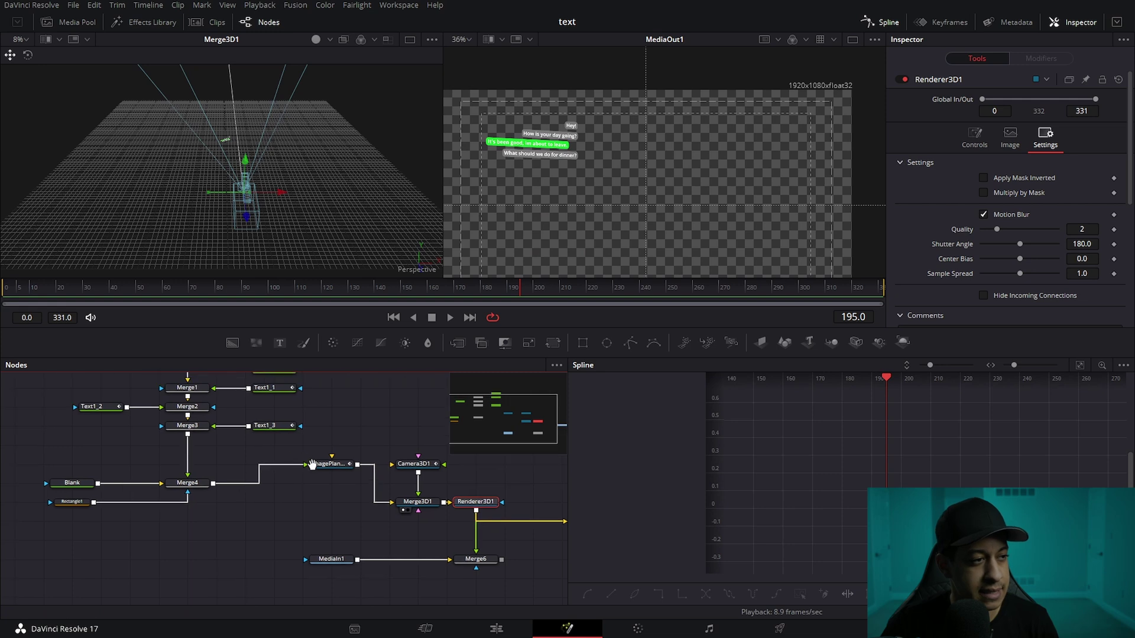
- Back in Fusion, merge a duplicate text node, Text1_4, in before Merge4 and set its text to "Mon. 06:45pm"
left_click_drag(312, 464, 363, 508)
left_click_drag(383, 428, 392, 451)
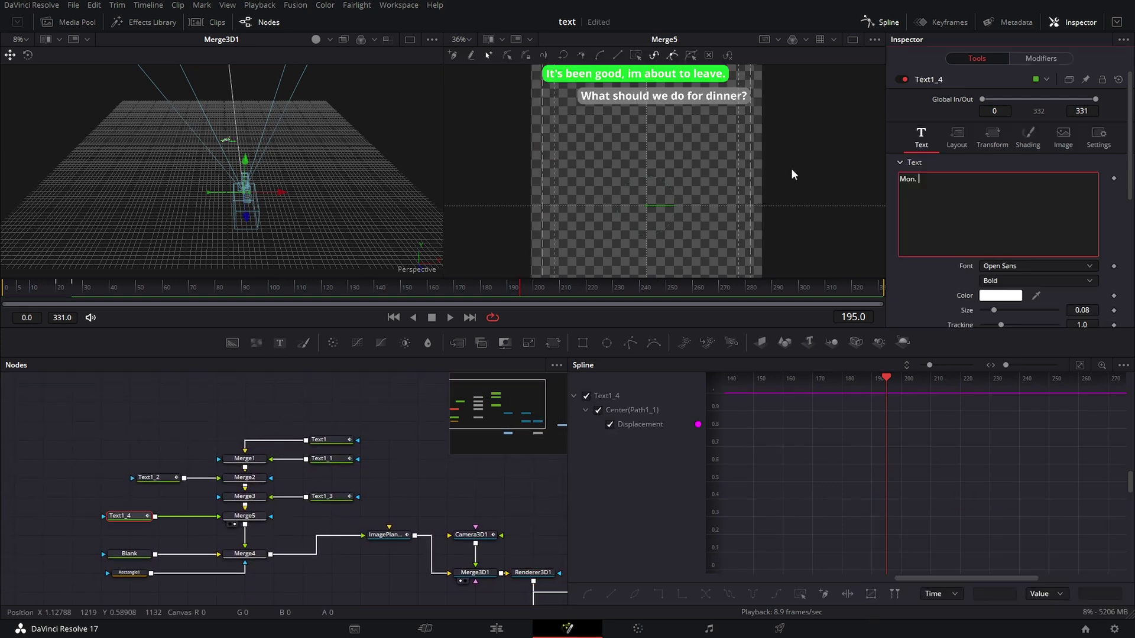
type("06:45pm")
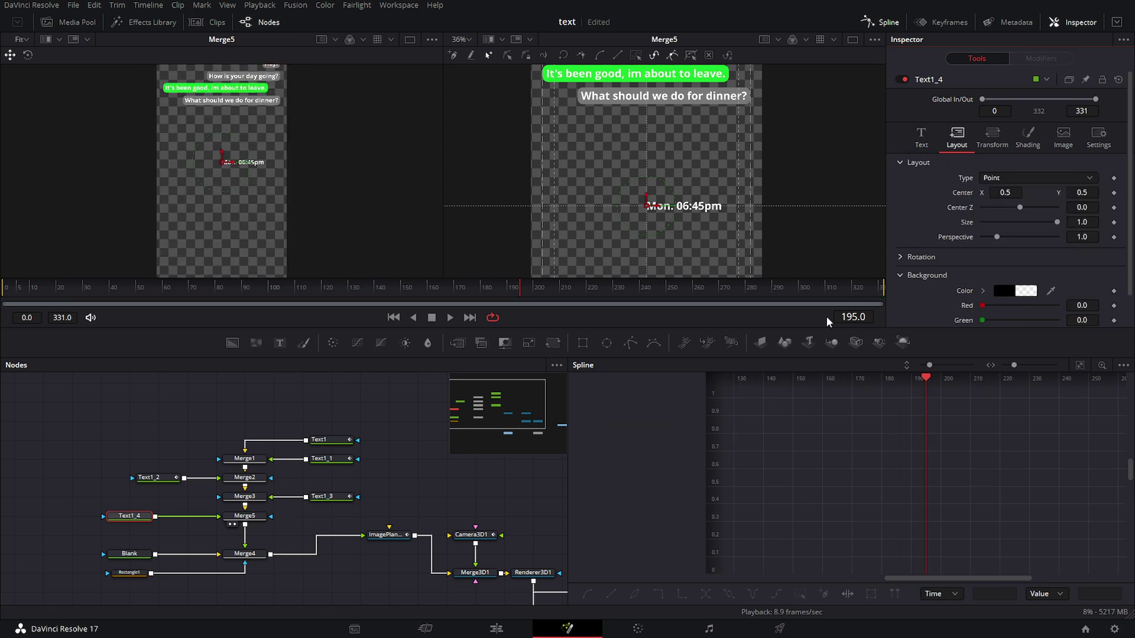
- Move the timestamp text to the top centre of the frame, above the "Hey!" bubble
scroll(916, 114, "down", 1)
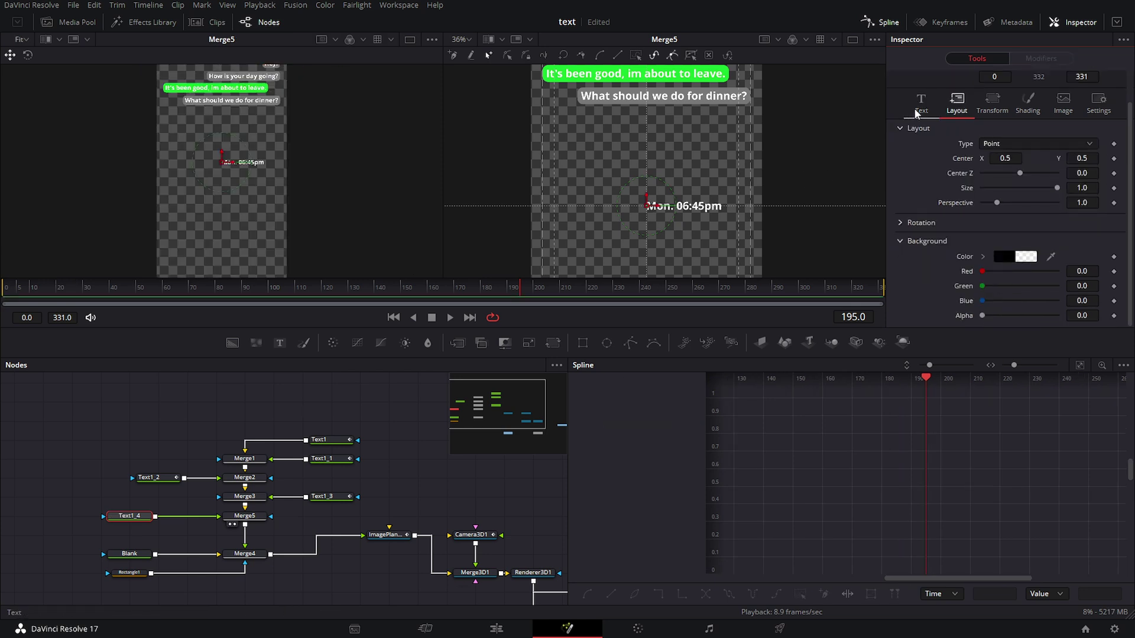
left_click(916, 113)
left_click(1004, 302)
left_click_drag(647, 196, 647, 87)
left_click_drag(660, 128, 680, 276)
left_click_drag(665, 237, 665, 151)
- Set the timestamp text's size to 0.04 and nudge it down slightly, closer to the "Hey!" bubble
left_click(1094, 204)
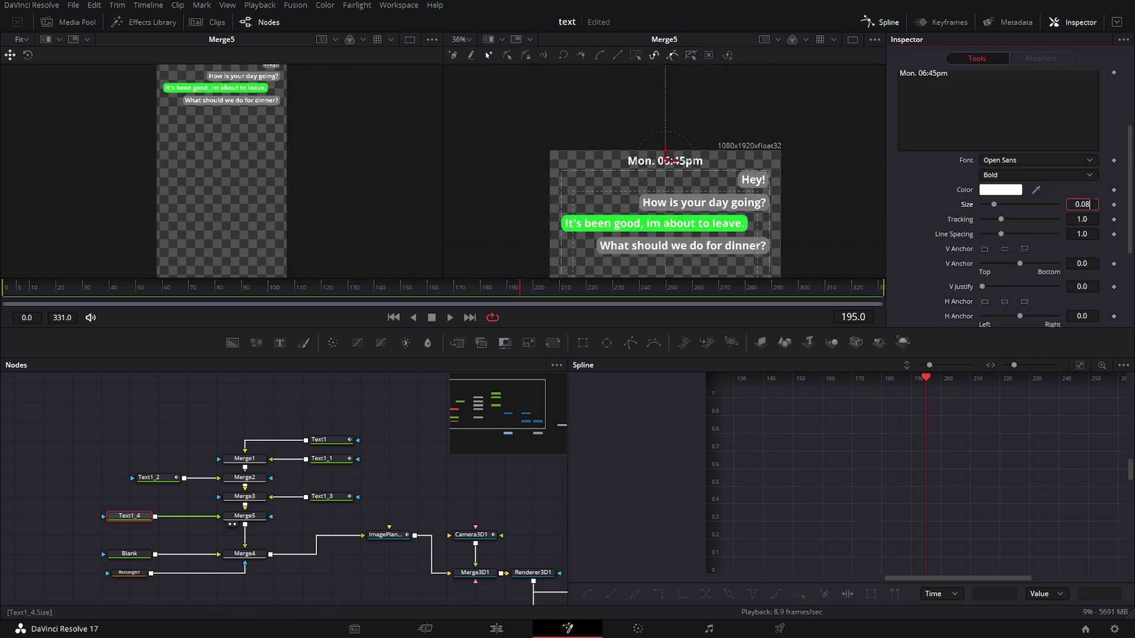
key("BackSpace")
type("4")
key("Tab")
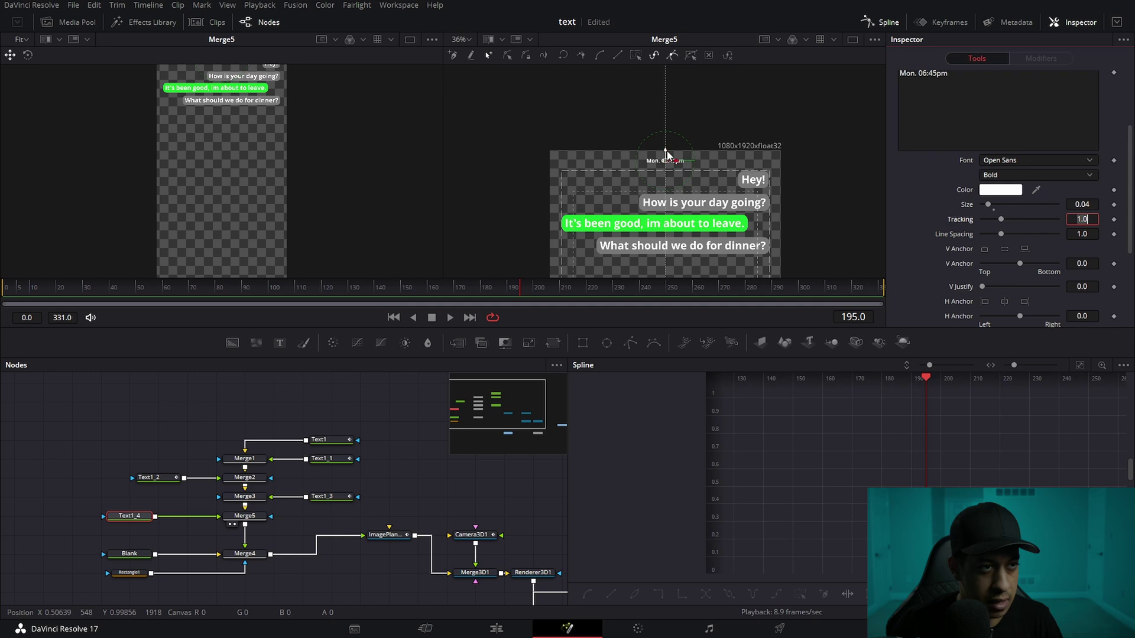
left_click_drag(666, 155, 667, 160)
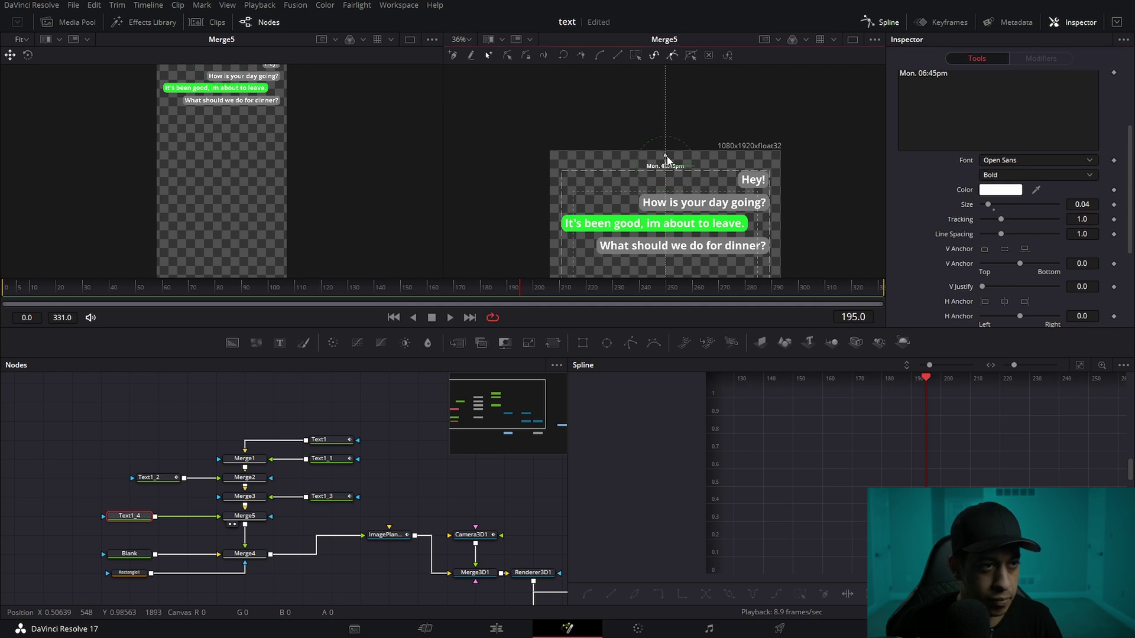
- Add a Follower modifier to the timestamp text and open the modifier's settings
right_click(1037, 154)
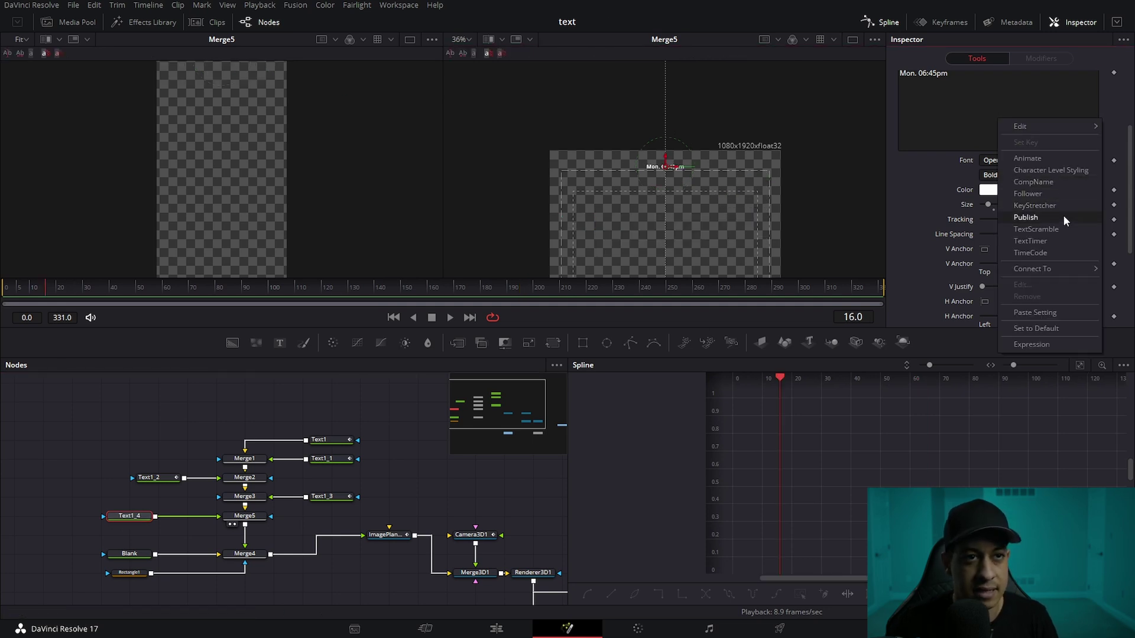
left_click(1027, 194)
left_click(1041, 58)
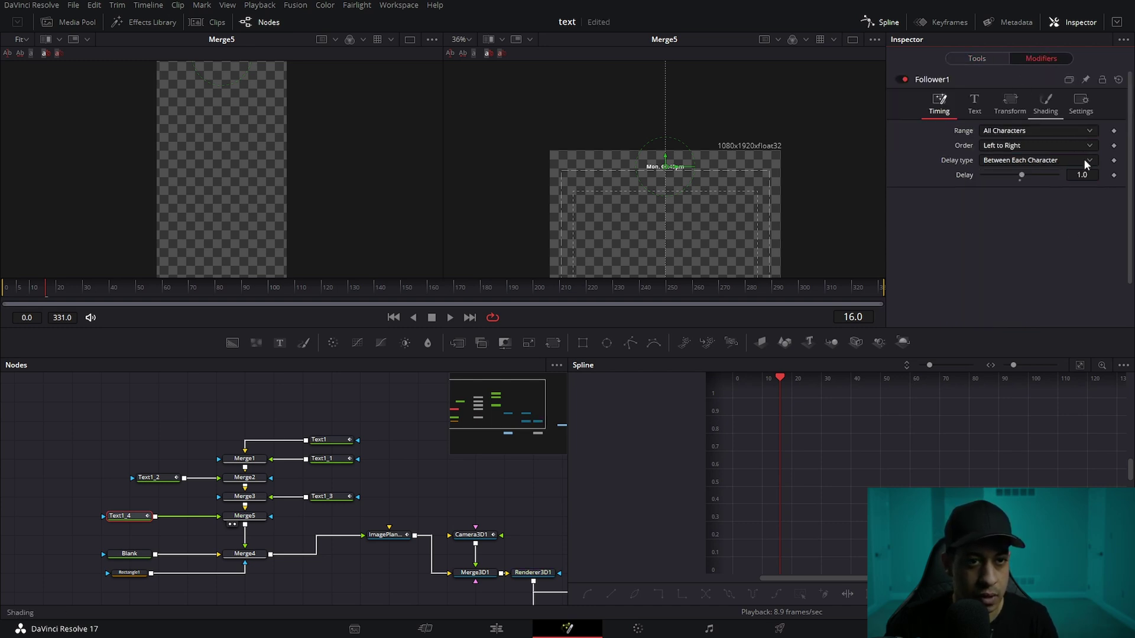
- Keyframe the Follower's shading opacity from 0.0 at frame 16 to 1.0 at frame 18 and play back the timestamp's appearance
left_click(1045, 104)
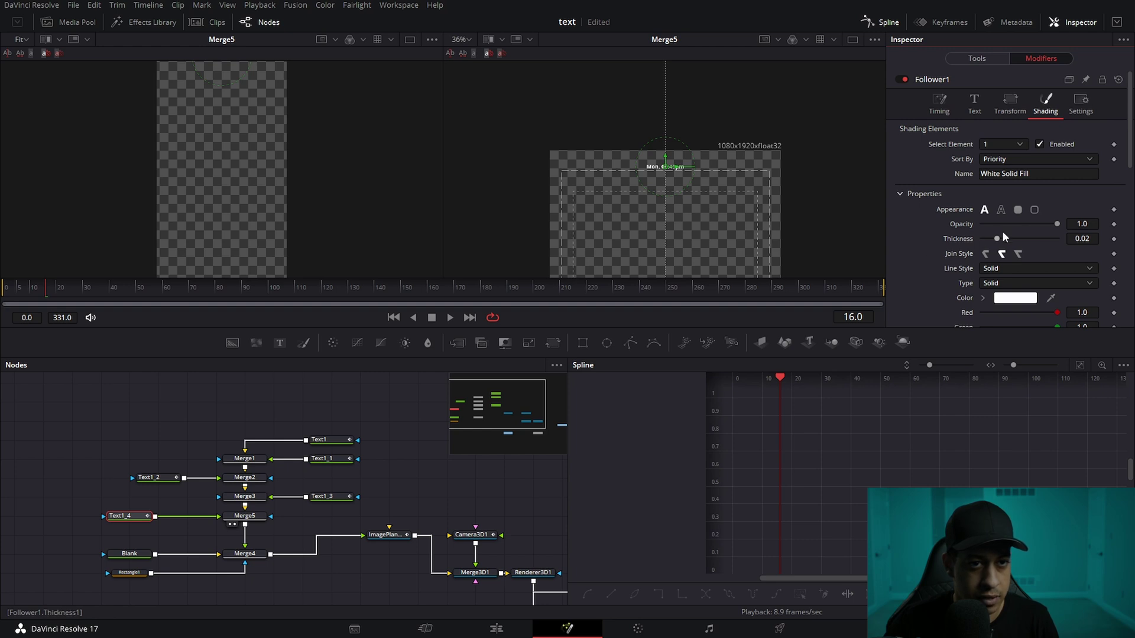
left_click_drag(1058, 224, 921, 214)
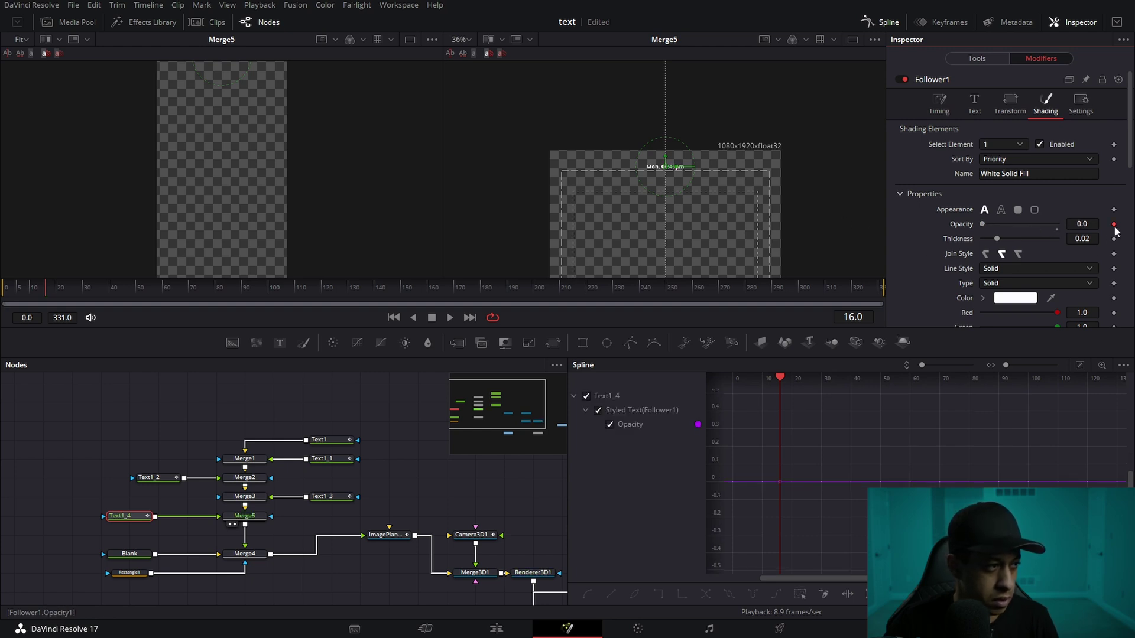
left_click(52, 289)
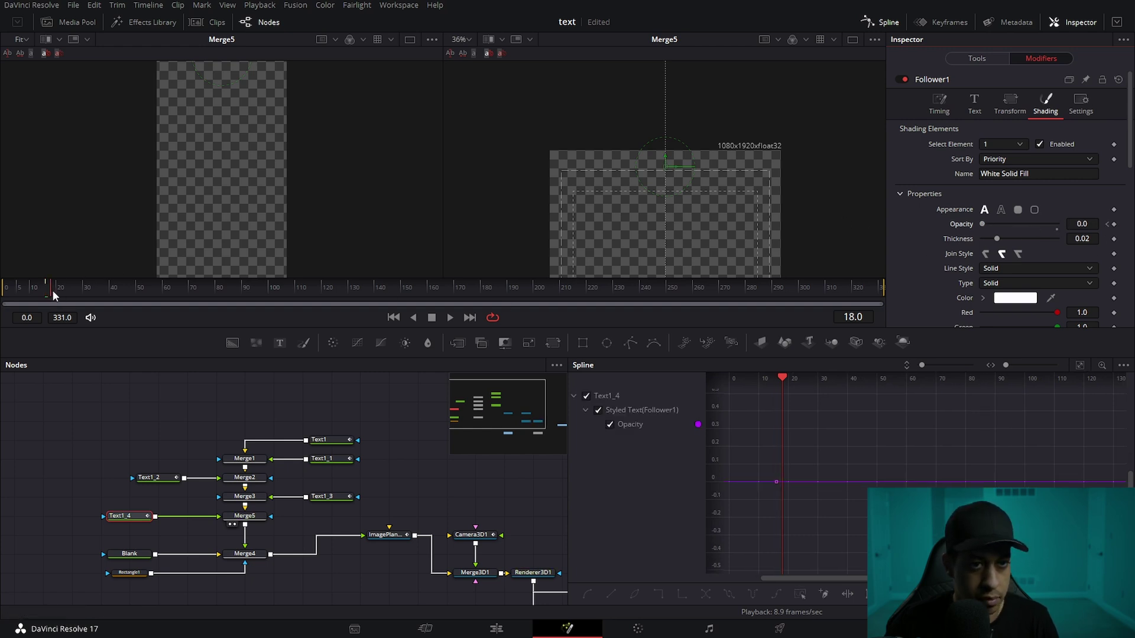
left_click(1053, 227)
key("space")
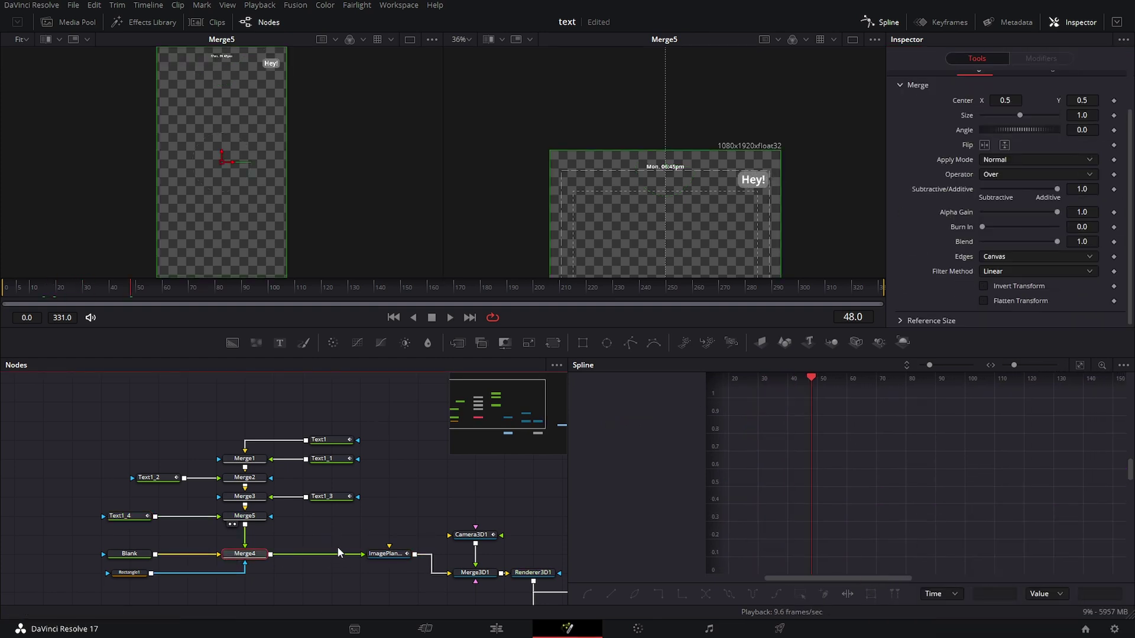
- Insert a Transform node between Merge4 and the image plane
key("shift+space")
type("tran")
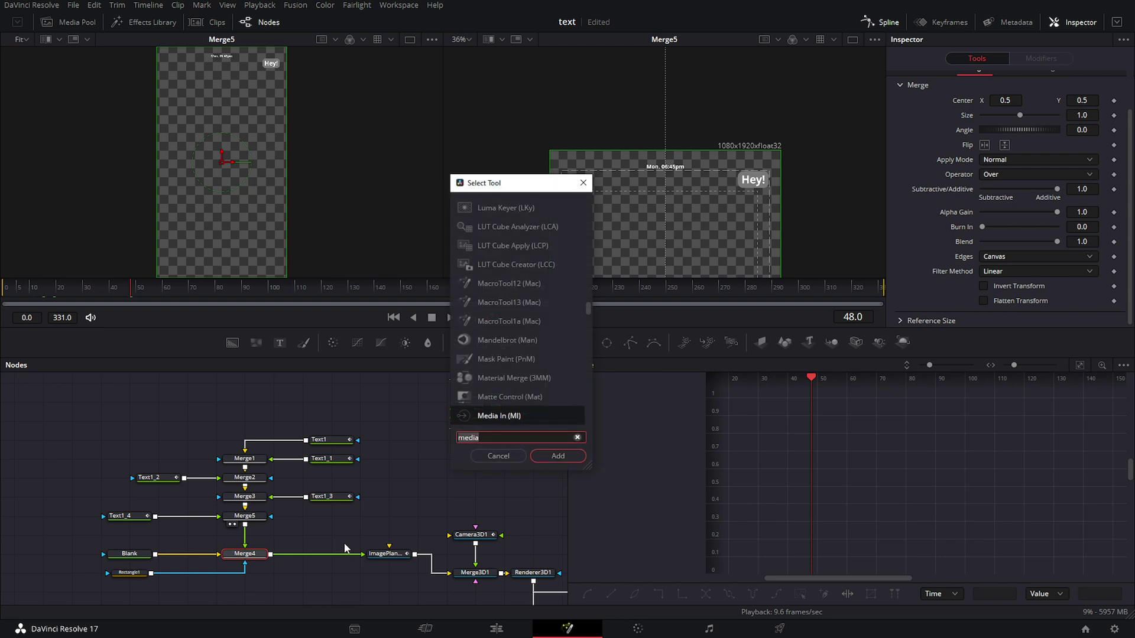
key("Return")
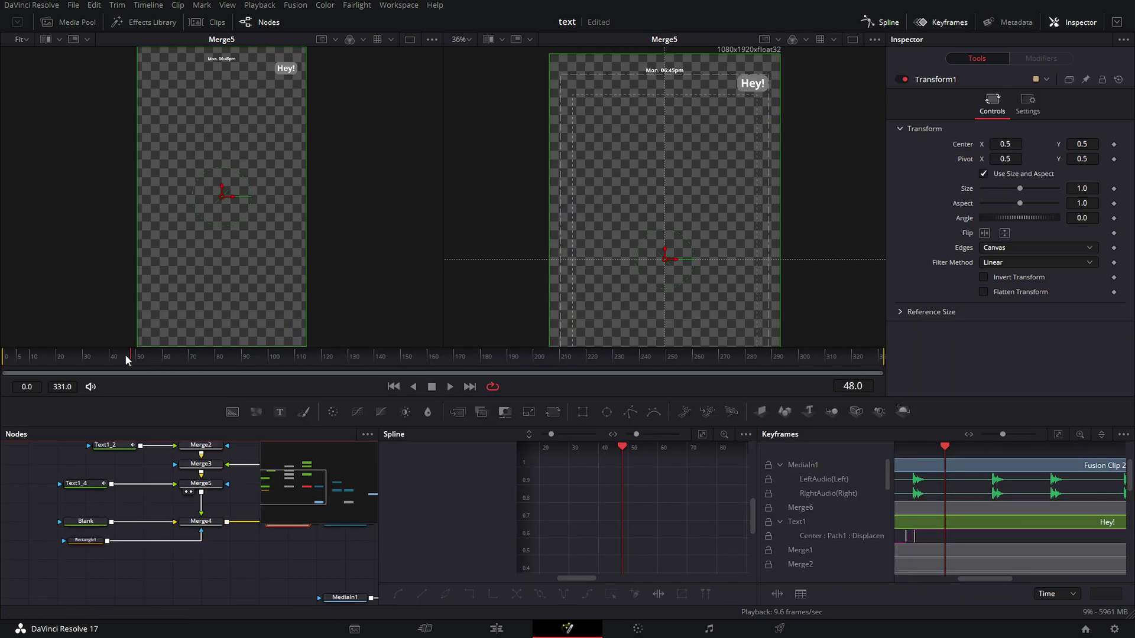
- At frame 26, lower Transform1's Center Y to about -0.306 and view Renderer3D1 to check the placement
left_click_drag(125, 354, 72, 354)
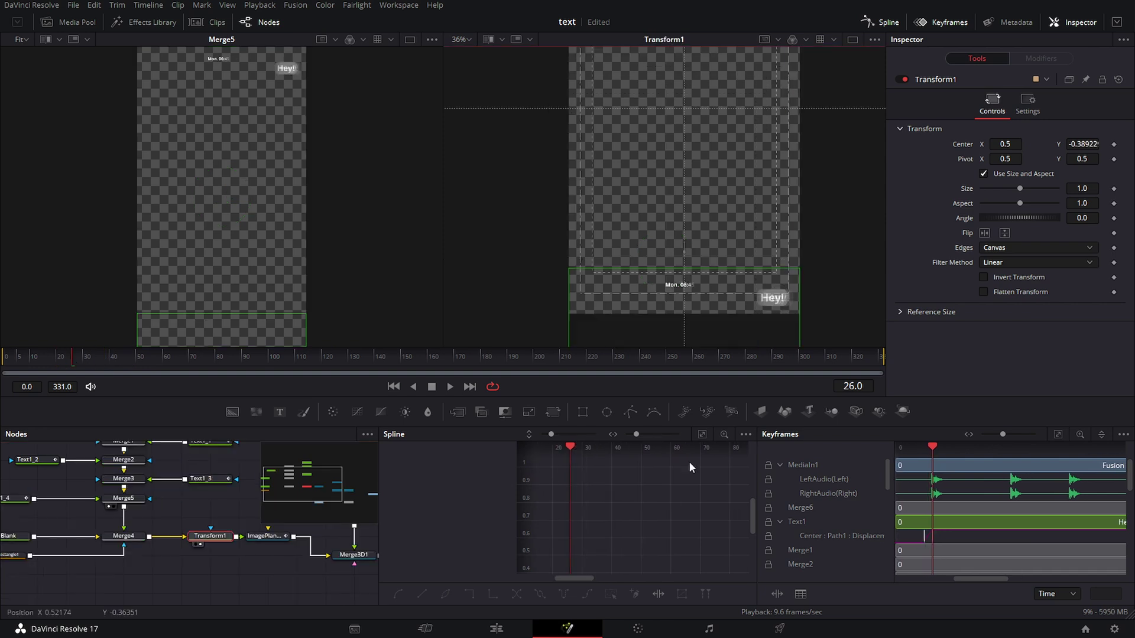
left_click_drag(690, 463, 691, 429)
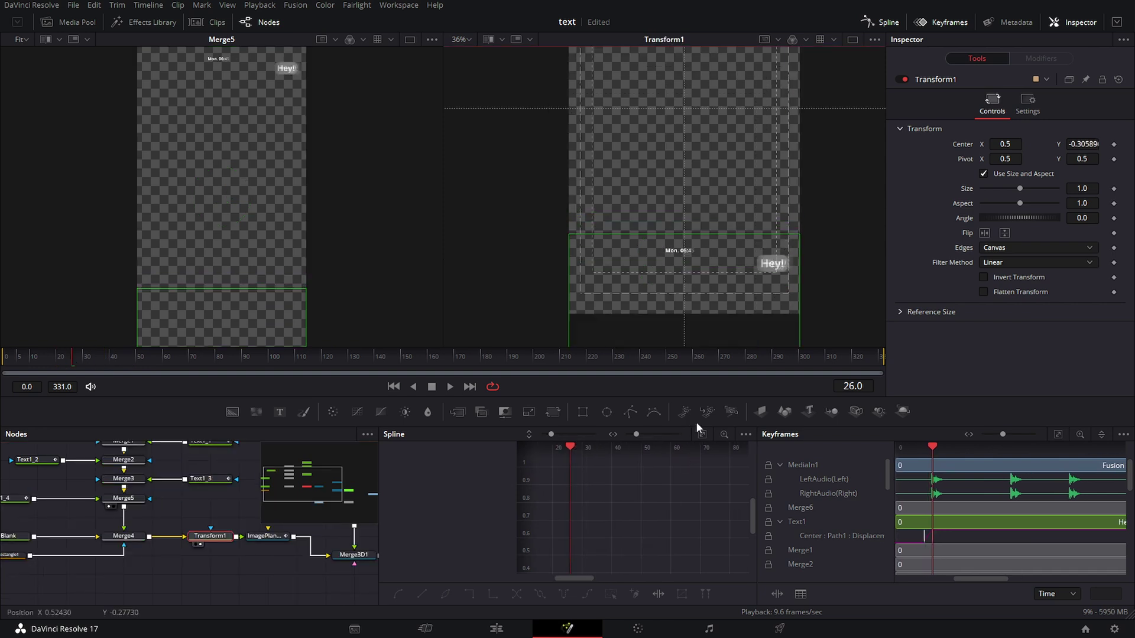
left_click_drag(345, 524, 33, 476)
left_click_drag(171, 517, 296, 524)
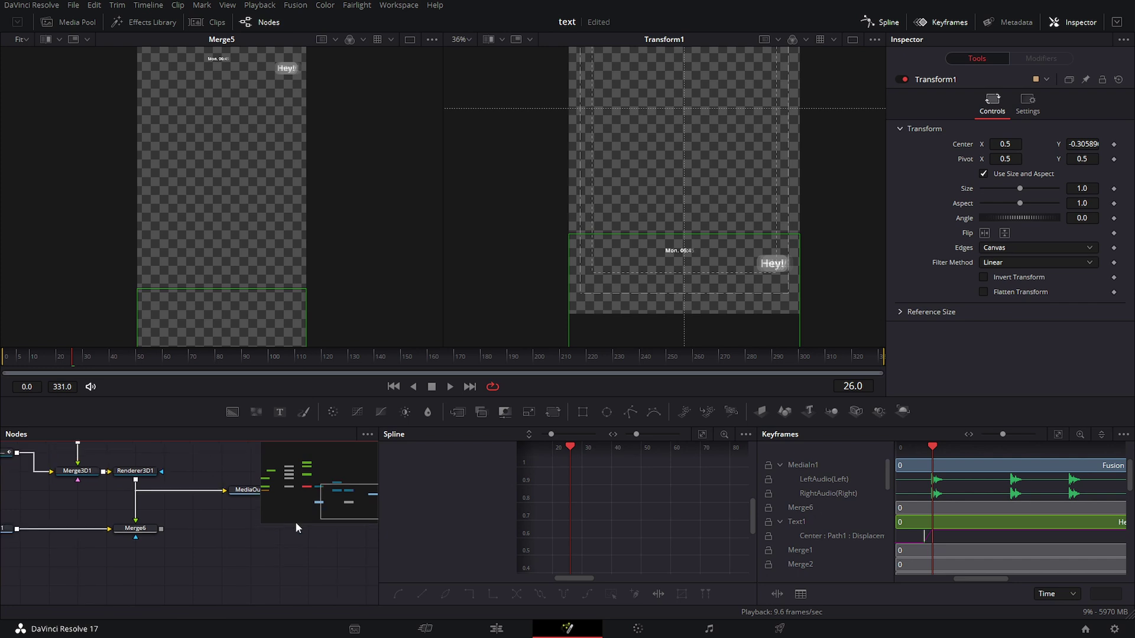
left_click_drag(143, 471, 631, 297)
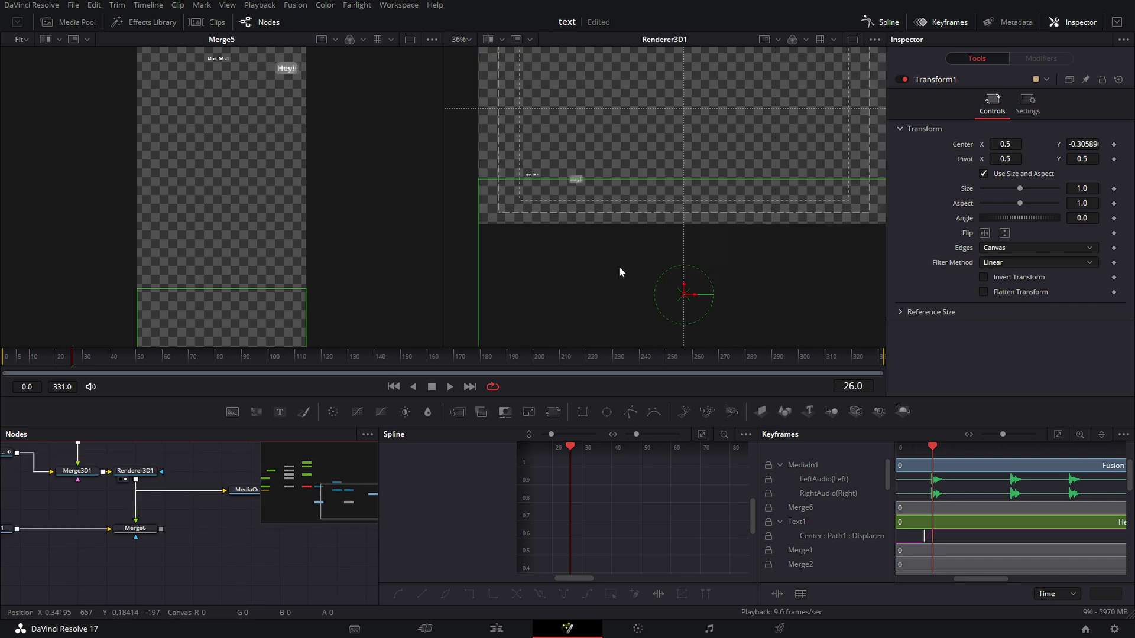
- View Transform1 and raise its keyframed Center Y to about -0.25 at frame 82 for the second bubble
left_click_drag(185, 509, 189, 579)
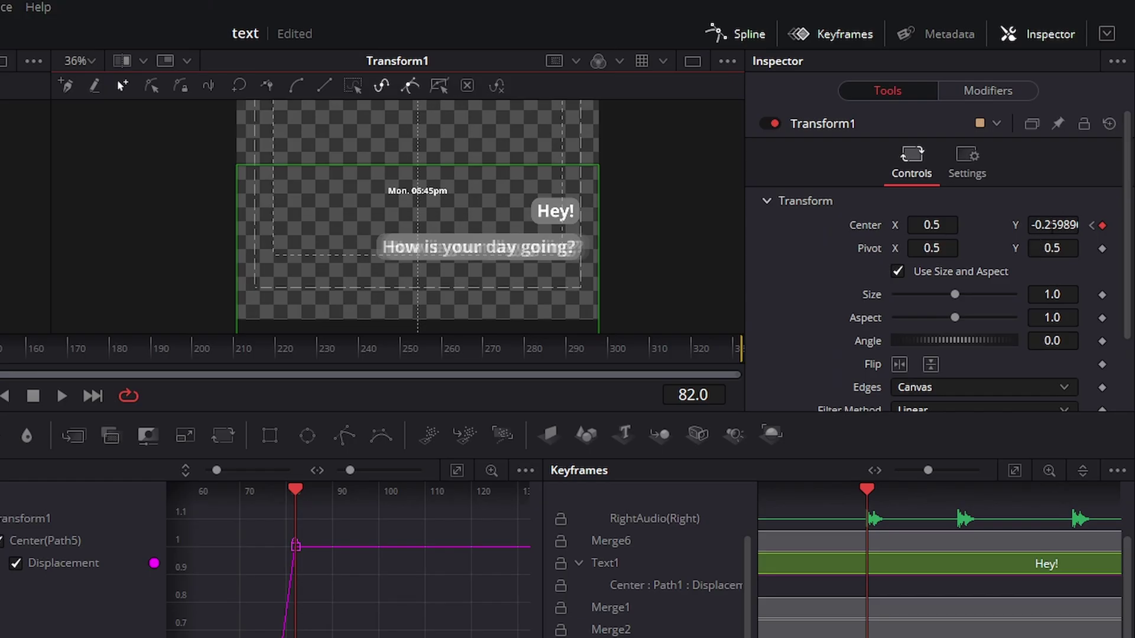
left_click_drag(1052, 225, 1063, 225)
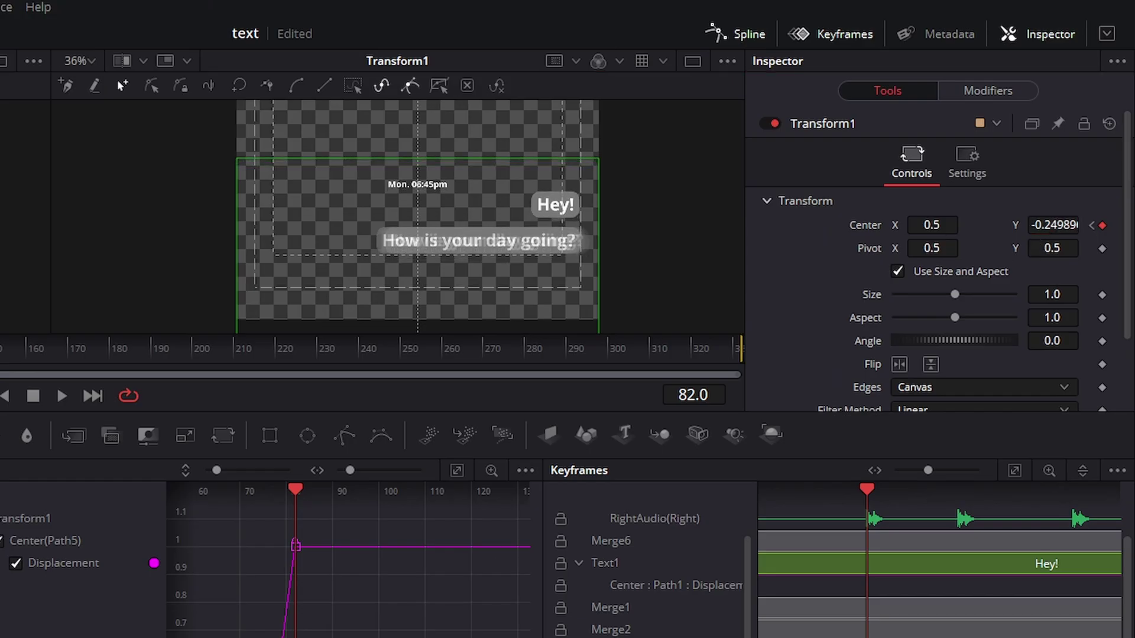
- Keyframe Transform1's Center at frames 117 and 123, raising Center Y to about -0.182 at frame 123 for the green bubble
left_click_drag(295, 489, 328, 489)
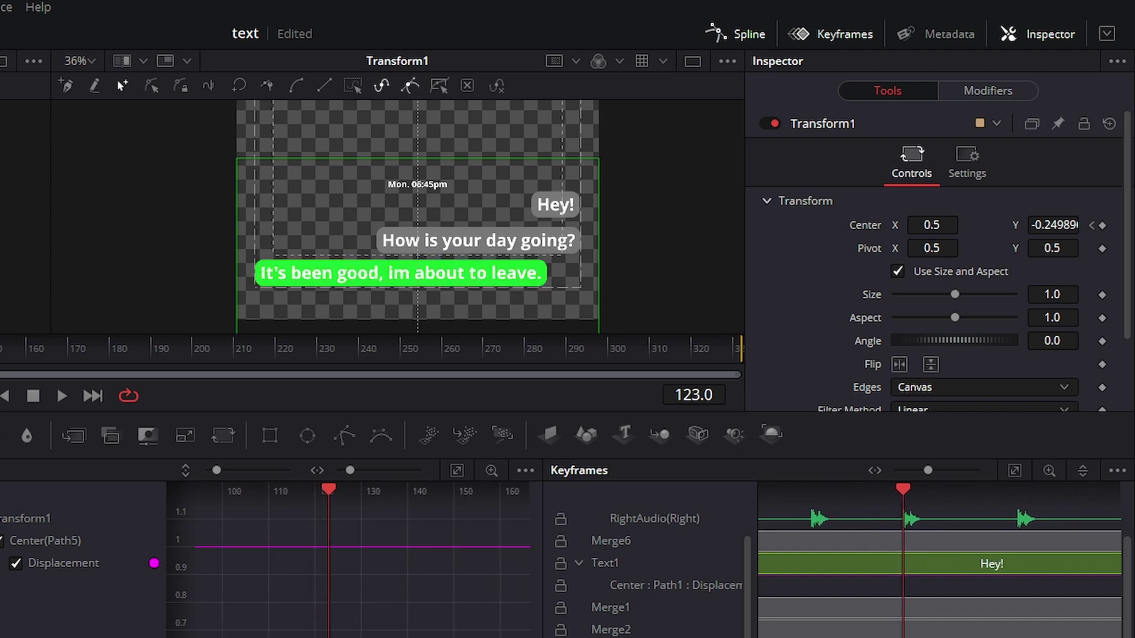
key("Left")
key("Right")
left_click(1102, 225)
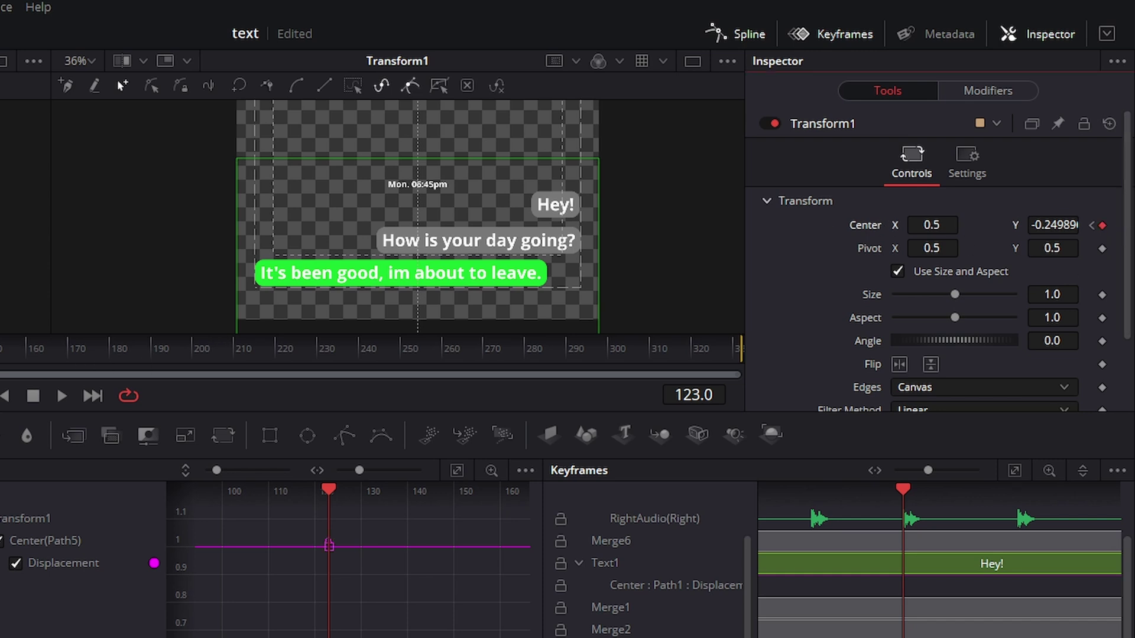
key("Left")
key("Left")
key("Left")
key("Left")
key("Left")
key("Left")
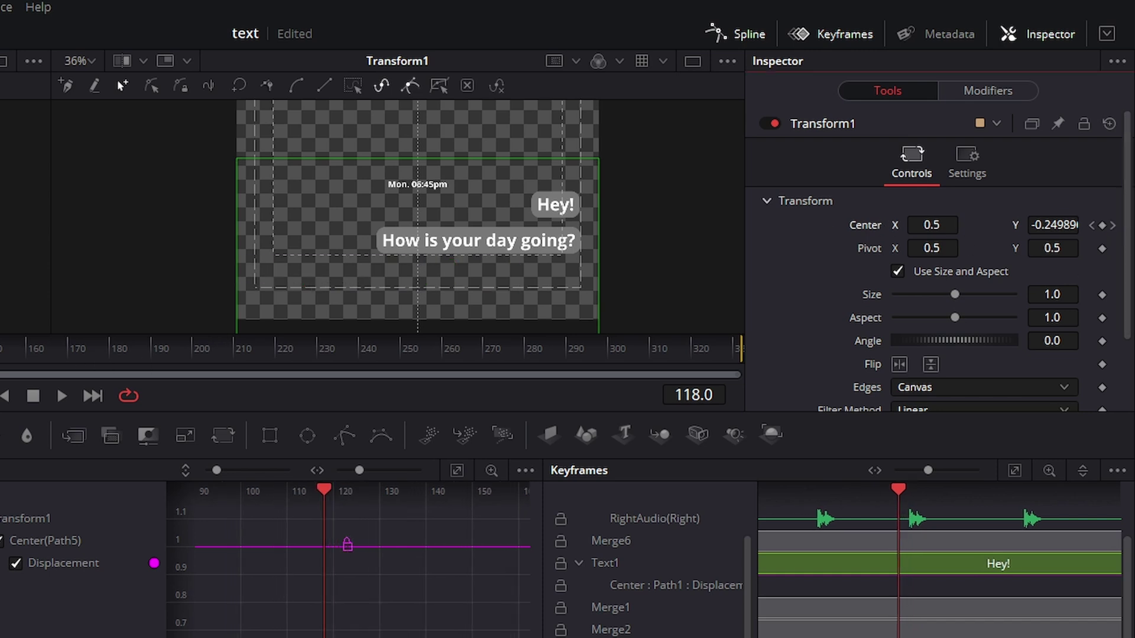
left_click(1103, 225)
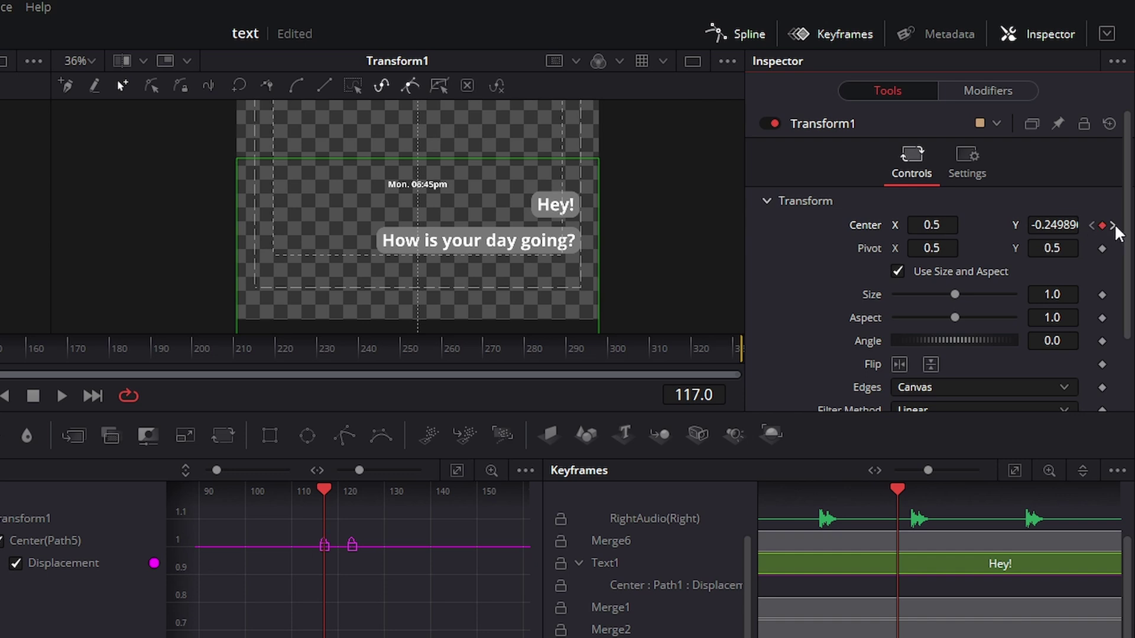
left_click(1114, 224)
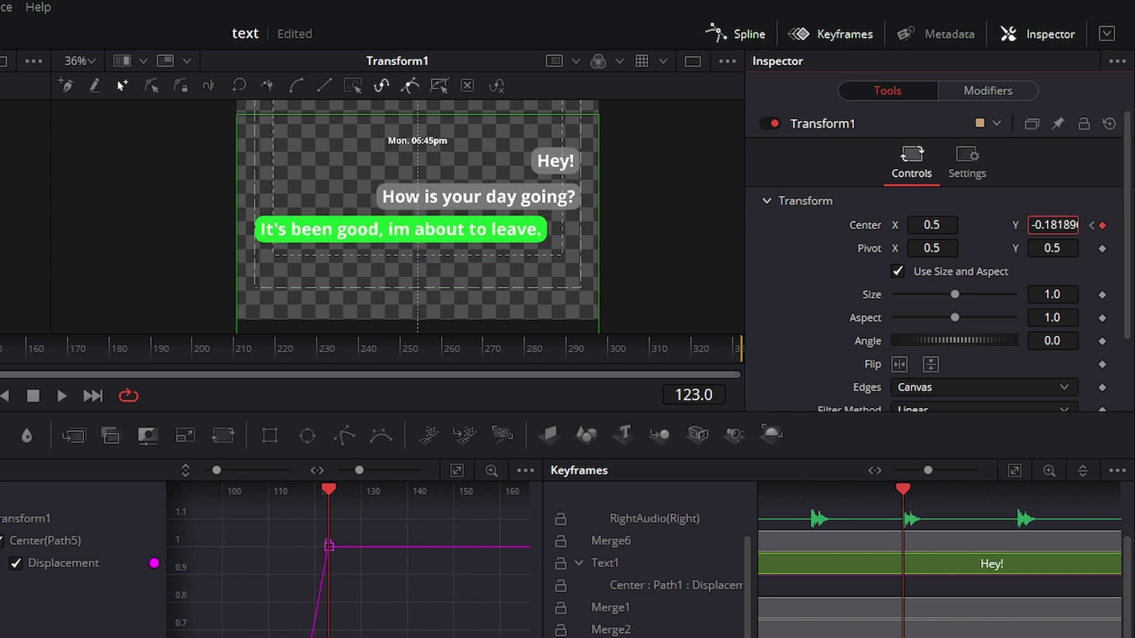